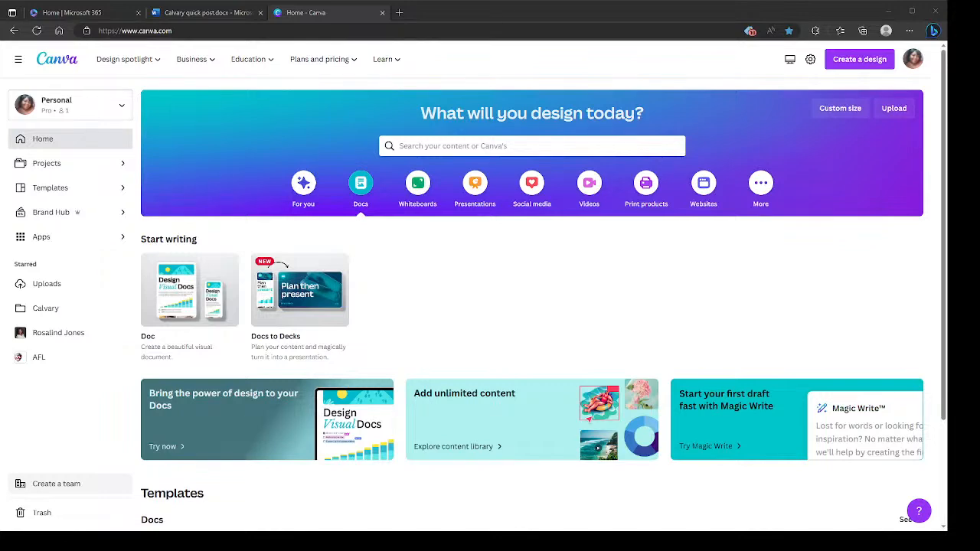
- Start a new doc with Magic Write from the Docs section of the Canva home page, continuing in the browser
{"action": "scroll", "coordinate": [531, 306], "scroll_direction": "down", "scroll_amount": 2}
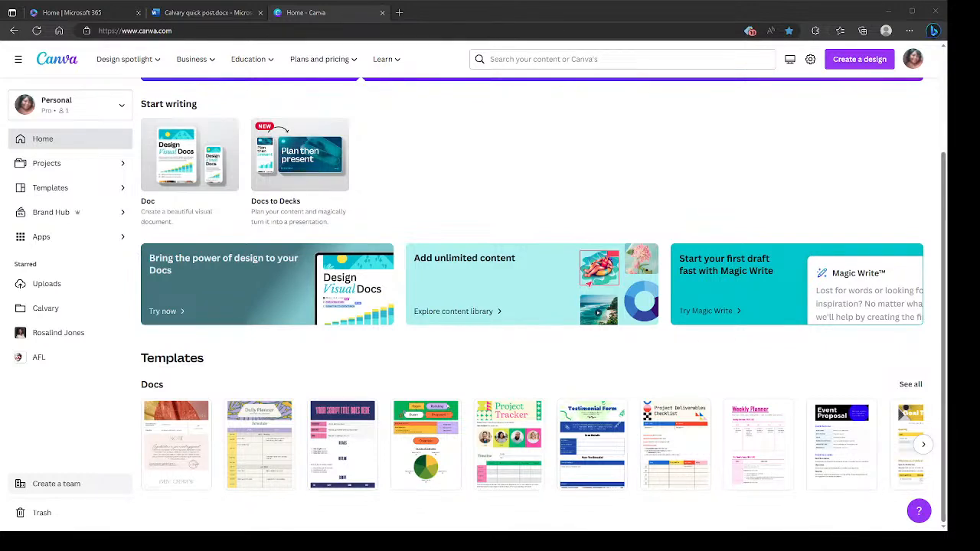
{"action": "left_click", "coordinate": [776, 294]}
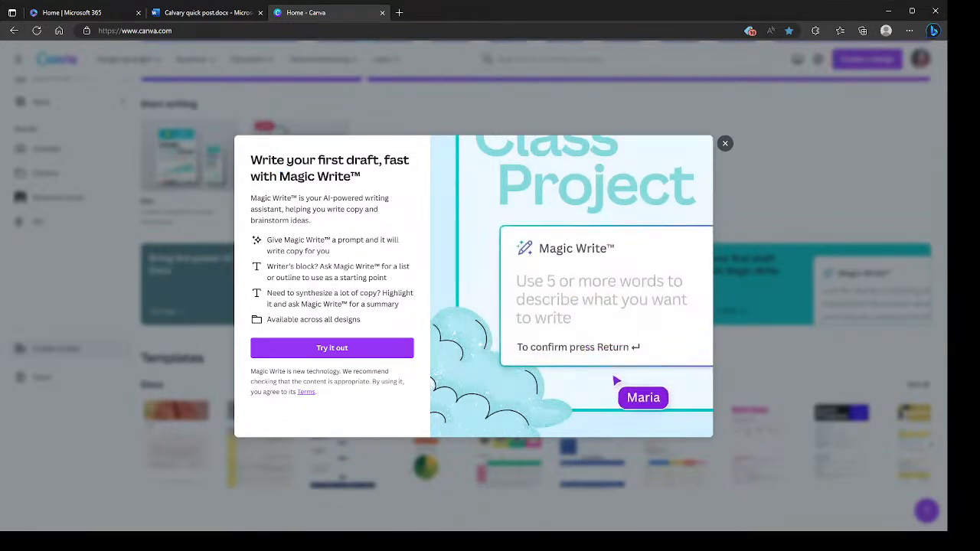
{"action": "left_click", "coordinate": [333, 348]}
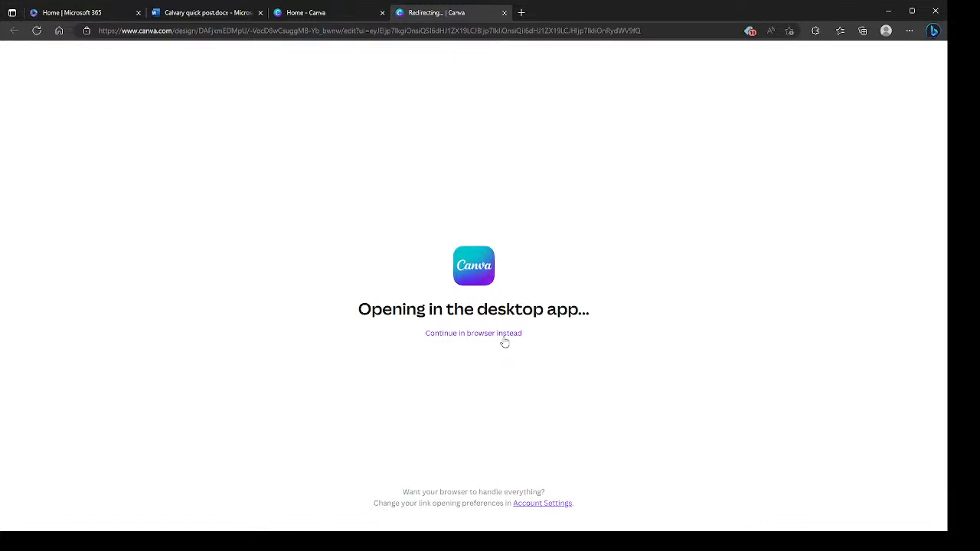
{"action": "left_click", "coordinate": [500, 337]}
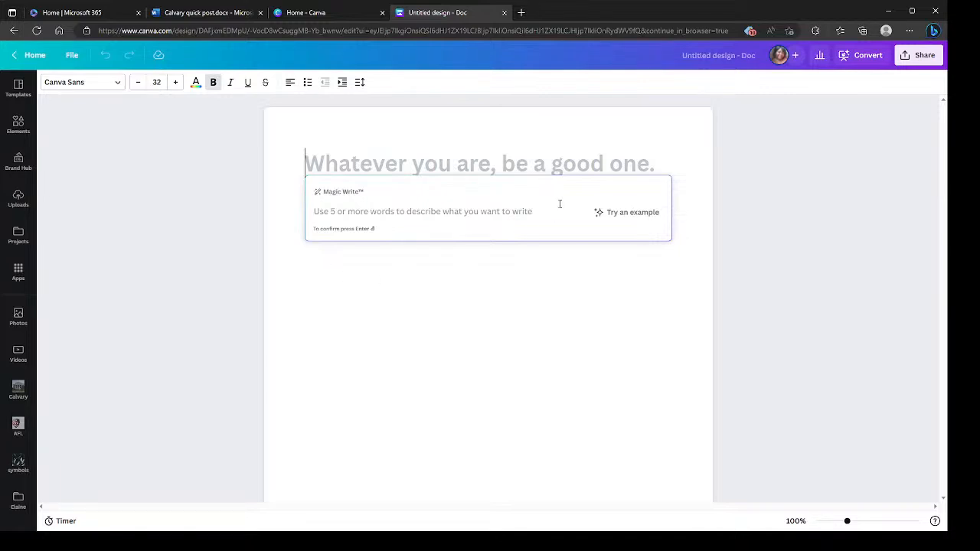
- Generate text from the suggested Magic Write example, "5 Twitter posts announcing a product launch for a new alarm clock phone app"
{"action": "left_click", "coordinate": [646, 218]}
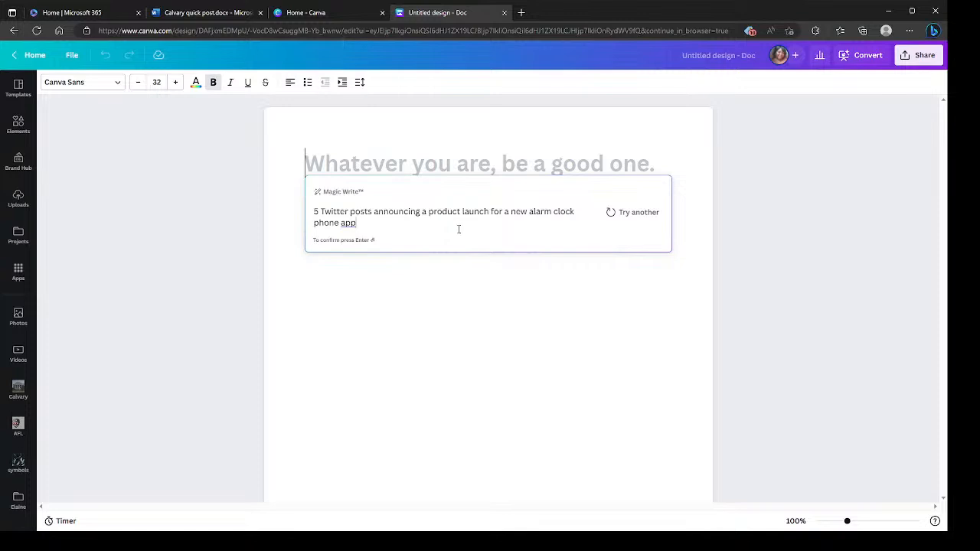
{"action": "key", "text": "Return"}
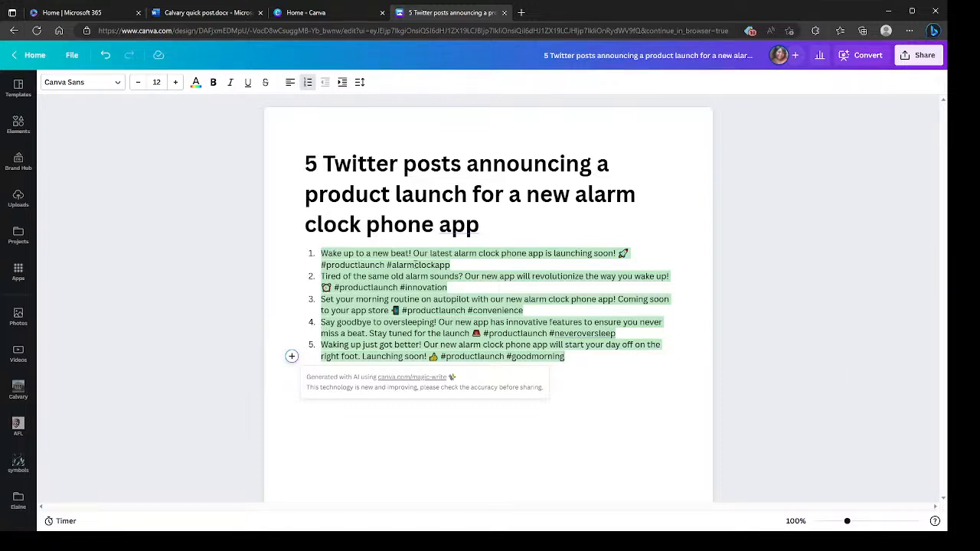
- Delete the whole generated Twitter post text and its leftover list number so the doc is empty
{"action": "key", "text": "ctrl+a"}
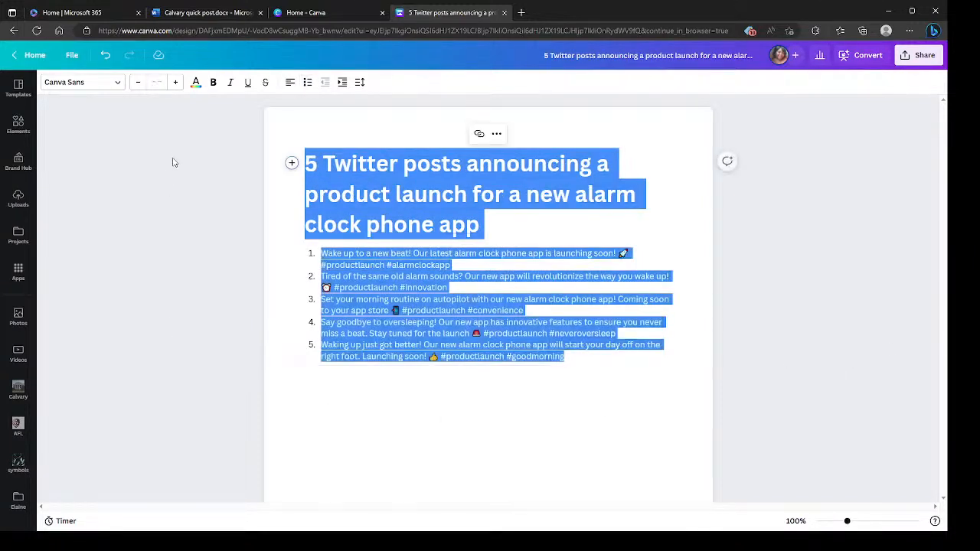
{"action": "key", "text": "BackSpace"}
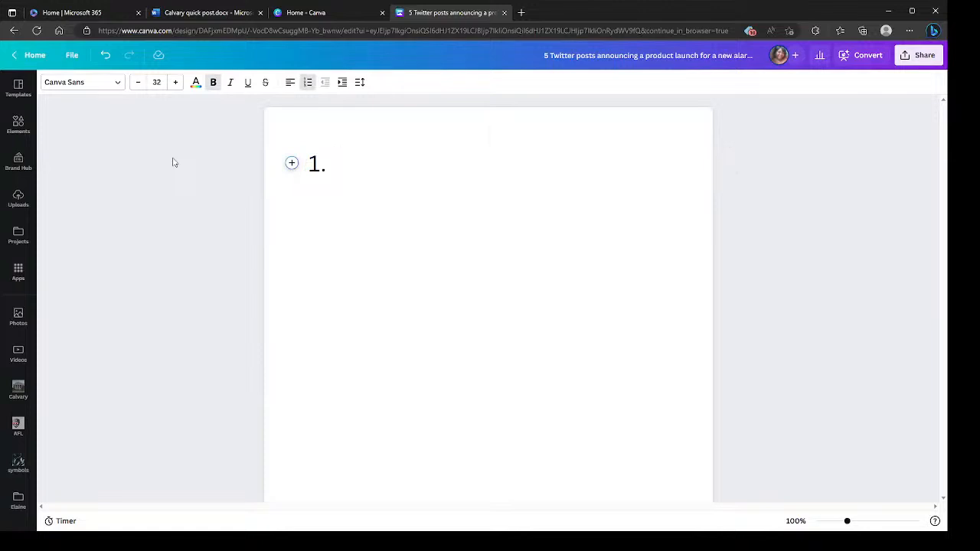
{"action": "key", "text": "BackSpace"}
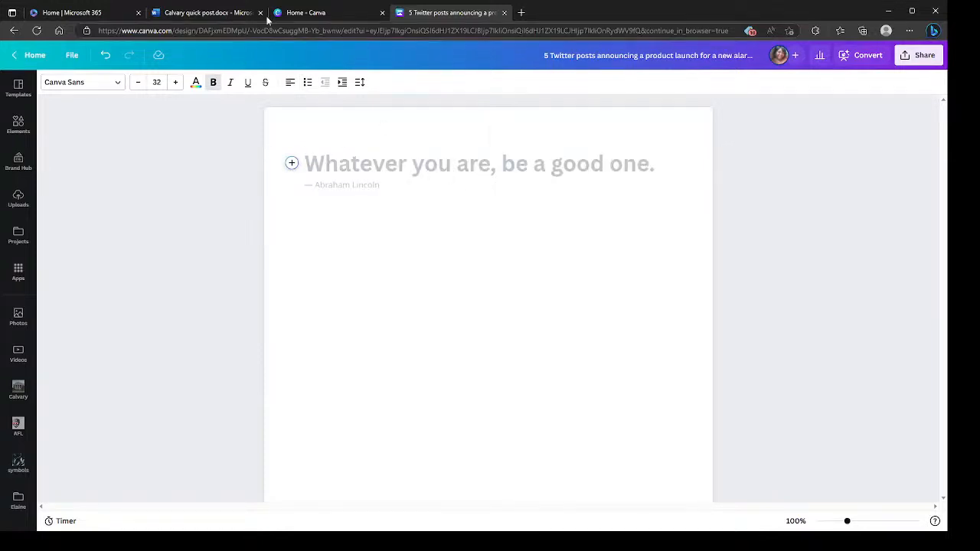
- Copy the "FOOD DISTRIBUTION TODAY" announcement with its address line from the Calvary quick post Word document and return to the Canva doc
{"action": "left_click", "coordinate": [230, 13]}
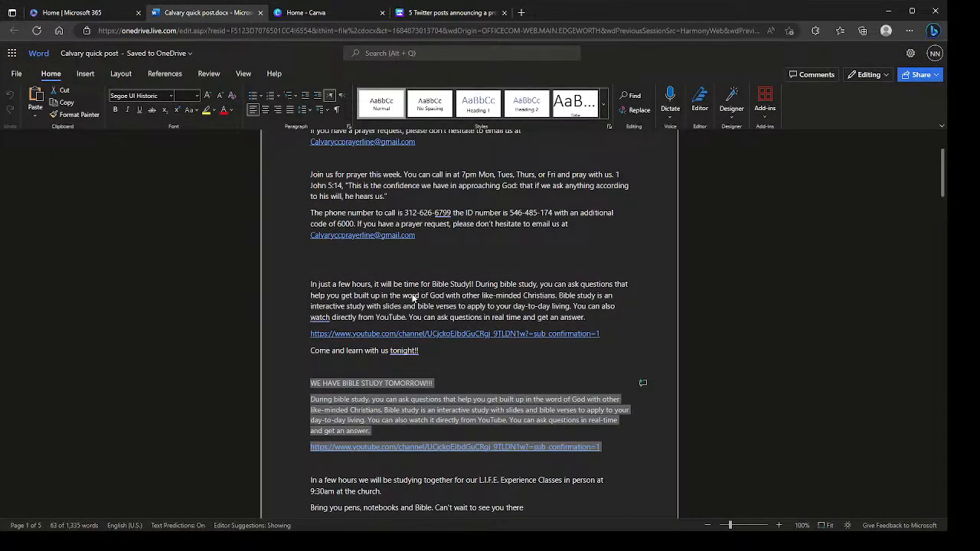
{"action": "scroll", "coordinate": [412, 297], "scroll_direction": "down", "scroll_amount": 5}
{"action": "scroll", "coordinate": [409, 303], "scroll_direction": "up", "scroll_amount": 3}
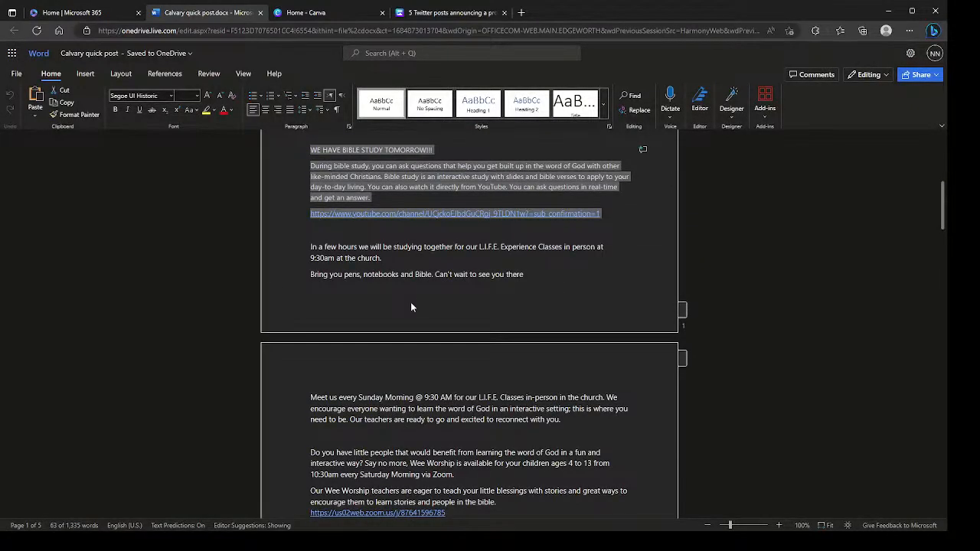
{"action": "scroll", "coordinate": [411, 307], "scroll_direction": "down", "scroll_amount": 1}
{"action": "scroll", "coordinate": [411, 307], "scroll_direction": "down", "scroll_amount": 1}
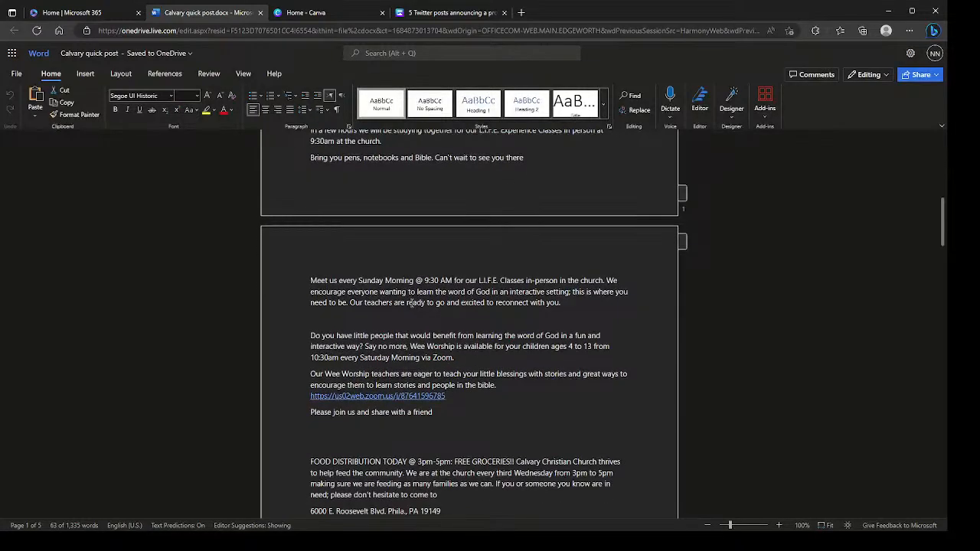
{"action": "scroll", "coordinate": [411, 306], "scroll_direction": "down", "scroll_amount": 2}
{"action": "scroll", "coordinate": [411, 307], "scroll_direction": "down", "scroll_amount": 2}
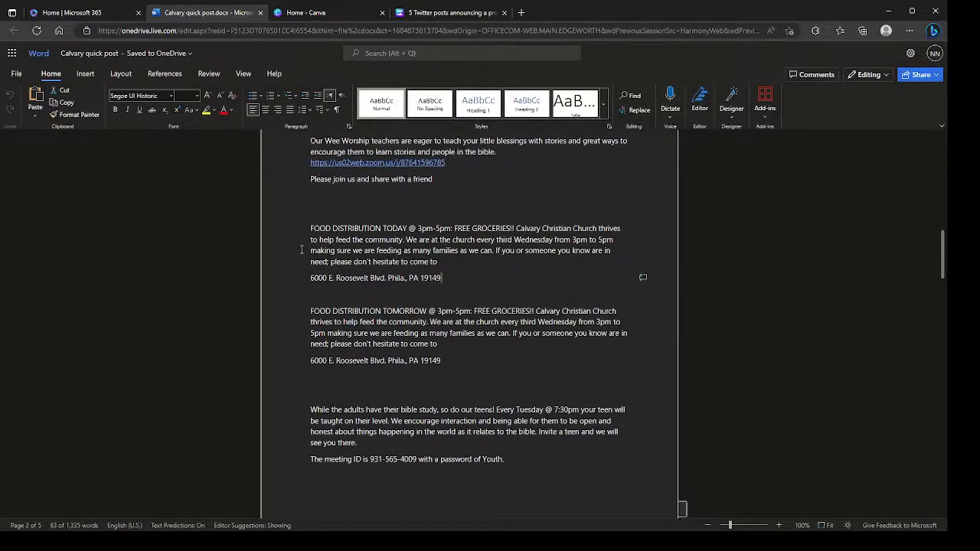
{"action": "left_click_drag", "start_coordinate": [441, 278], "coordinate": [308, 228]}
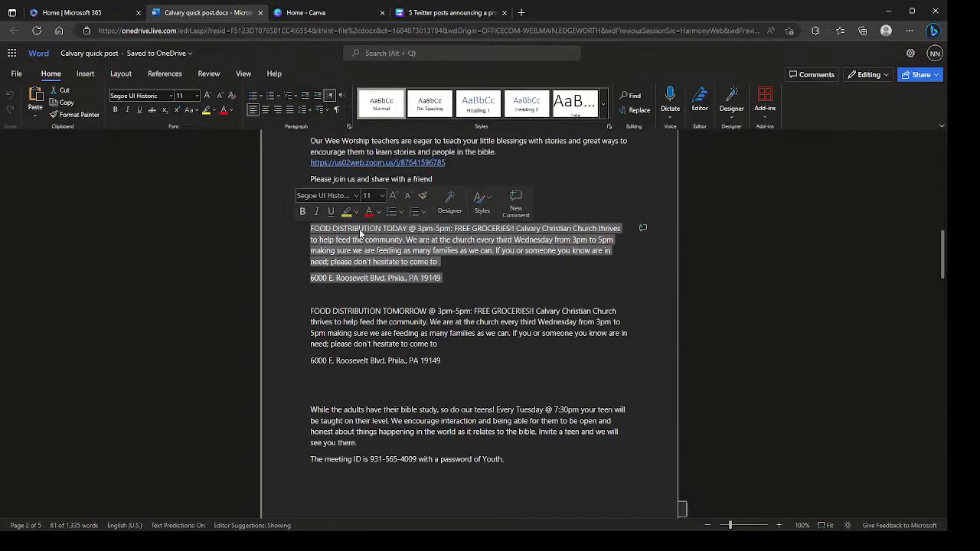
{"action": "right_click", "coordinate": [402, 343]}
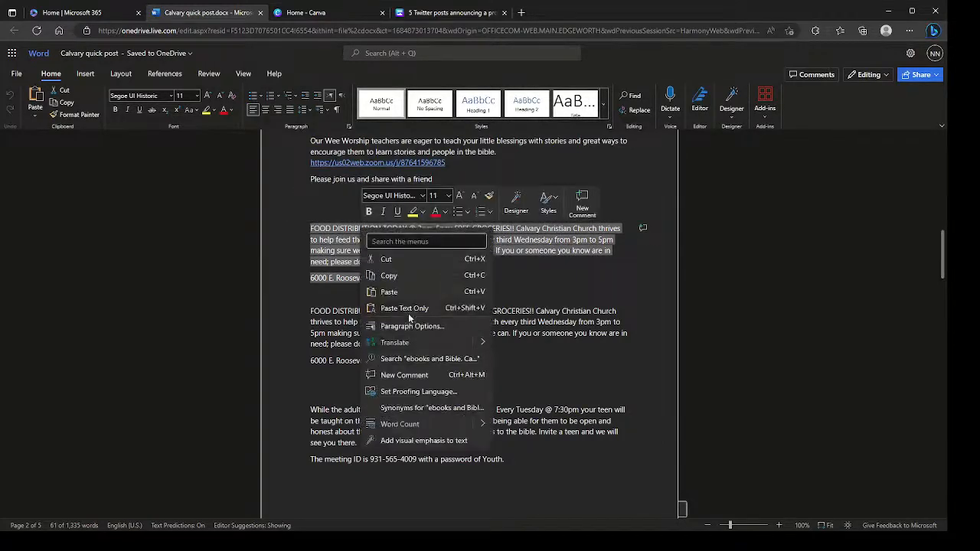
{"action": "left_click", "coordinate": [409, 277]}
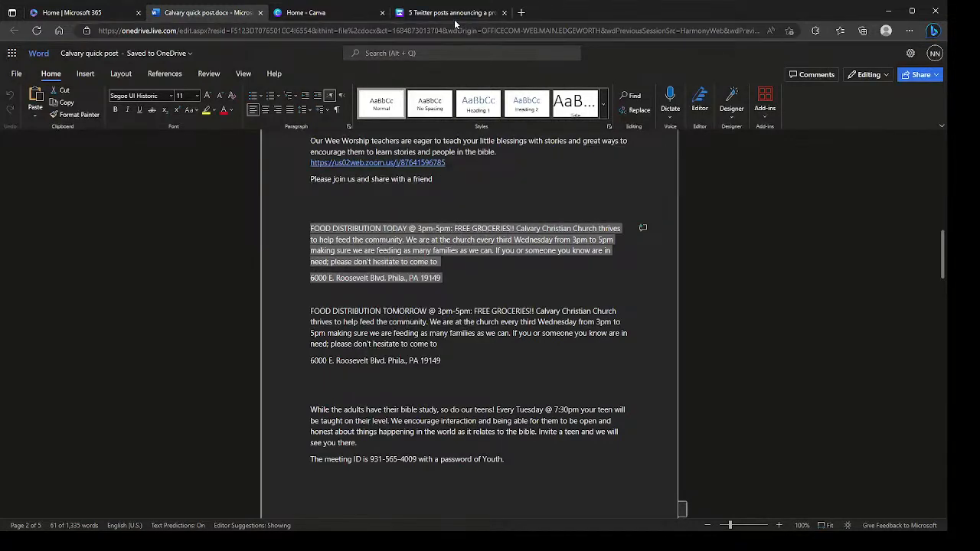
{"action": "left_click", "coordinate": [447, 12]}
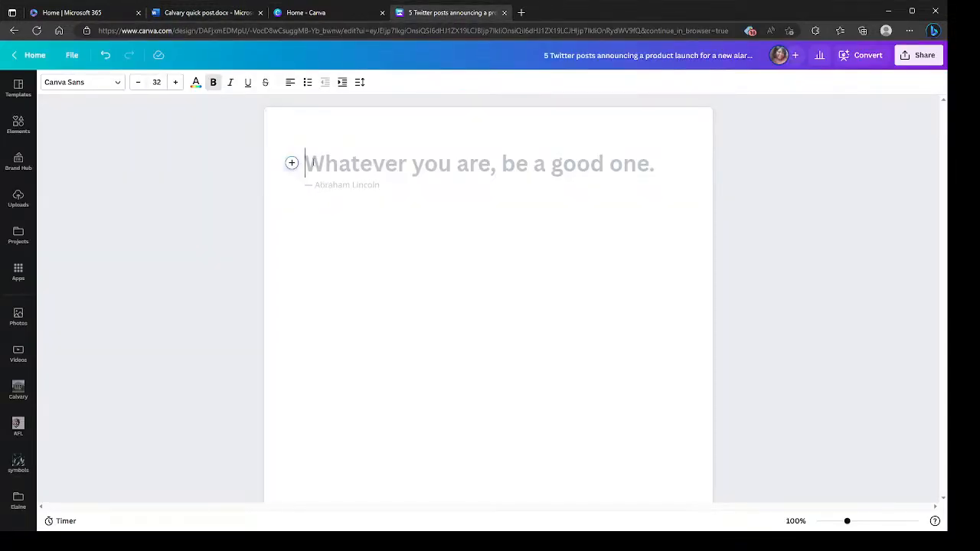
{"action": "key", "text": "ctrl+v"}
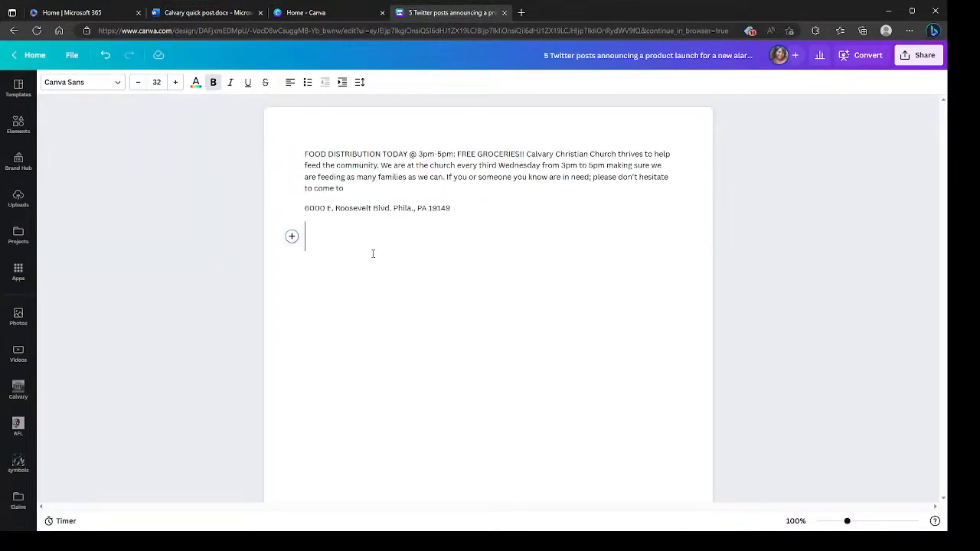
{"action": "left_click", "coordinate": [292, 236]}
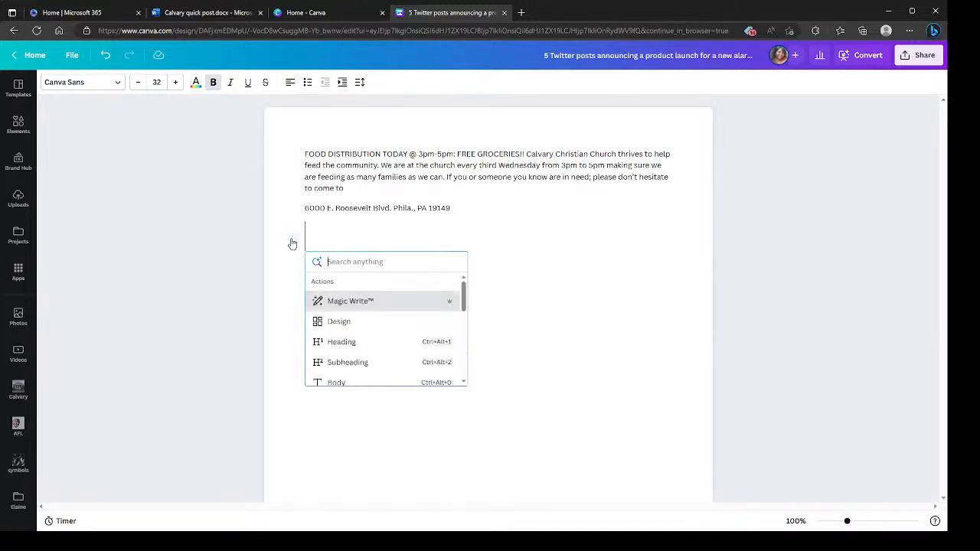
{"action": "left_click", "coordinate": [356, 304]}
{"action": "left_click_drag", "start_coordinate": [431, 222], "coordinate": [269, 123]}
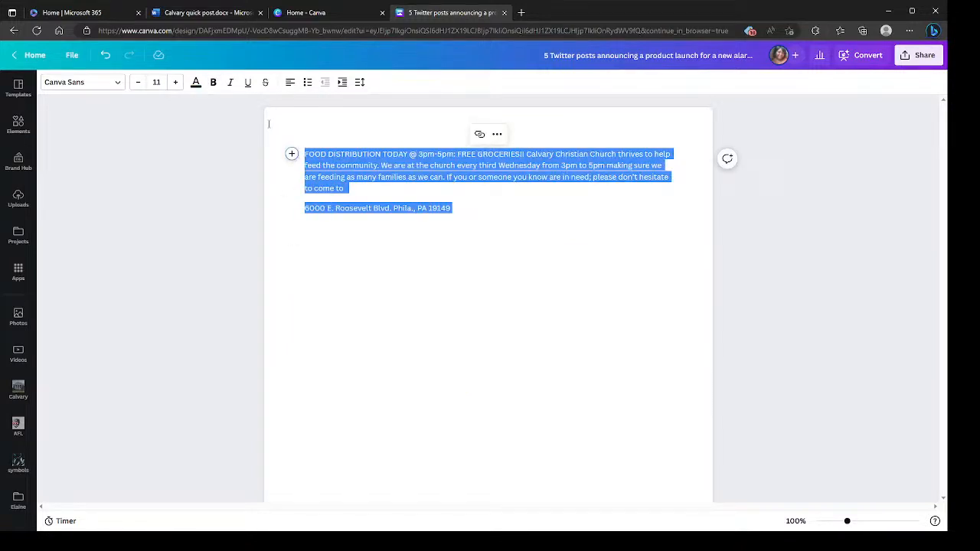
{"action": "key", "text": "Delete"}
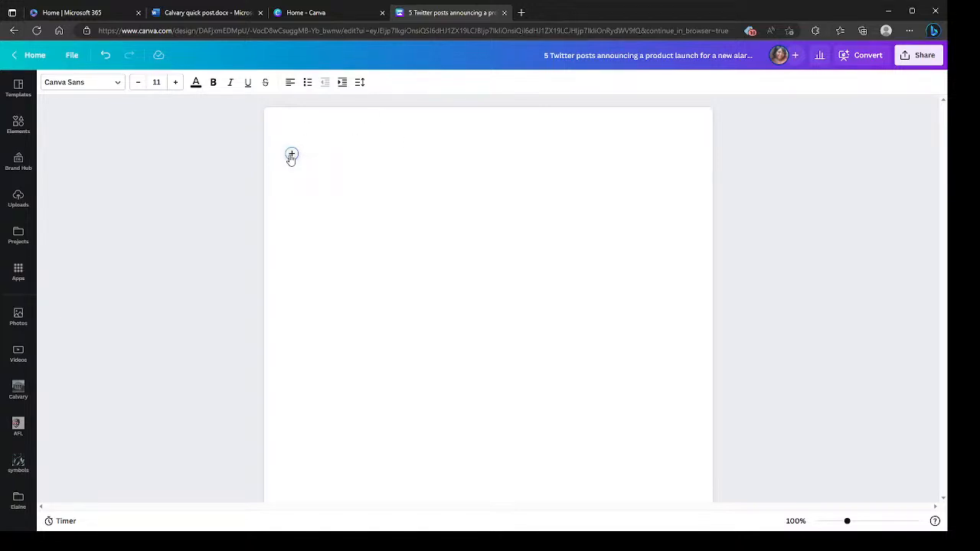
- Generate a Magic Write version of the food distribution announcement, using the copied text as the prompt
{"action": "left_click", "coordinate": [291, 154]}
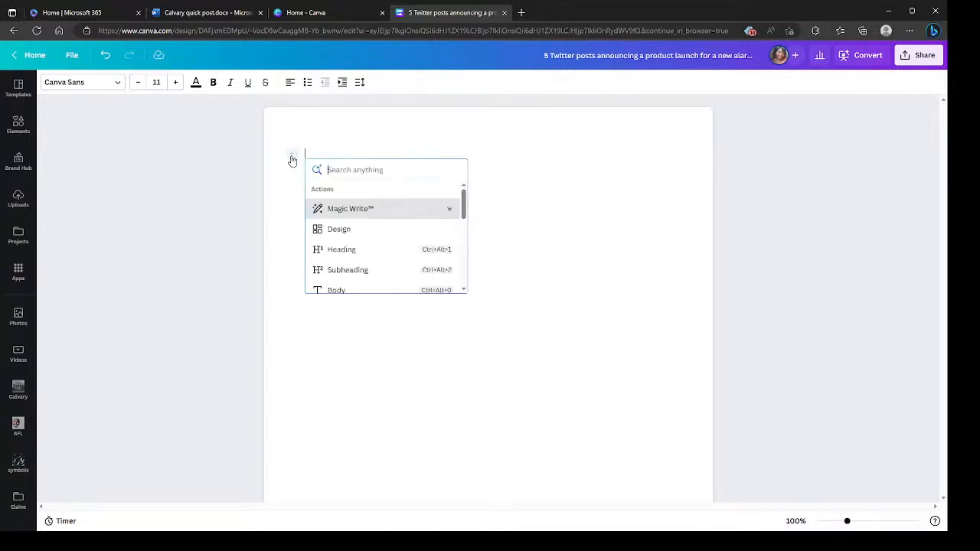
{"action": "left_click", "coordinate": [354, 208]}
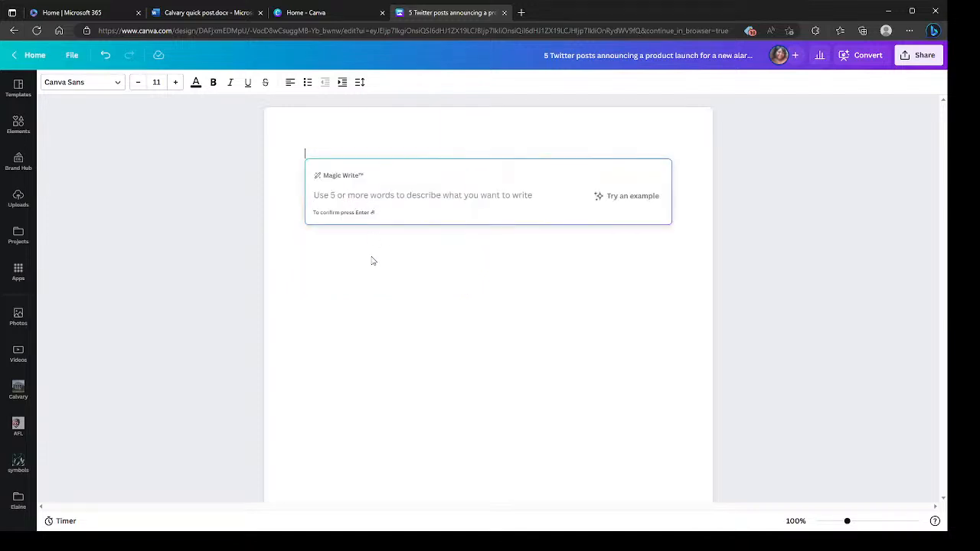
{"action": "key", "text": "ctrl+v"}
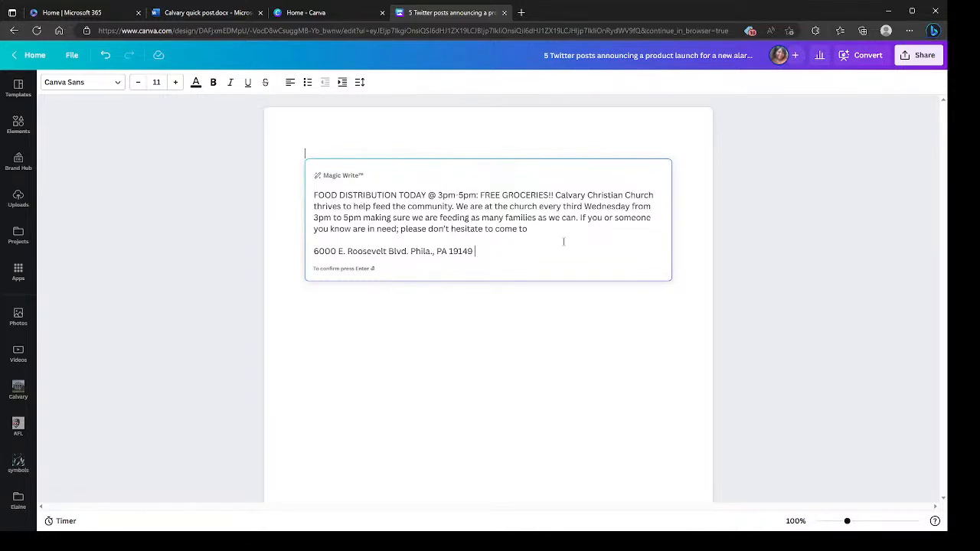
{"action": "key", "text": "Return"}
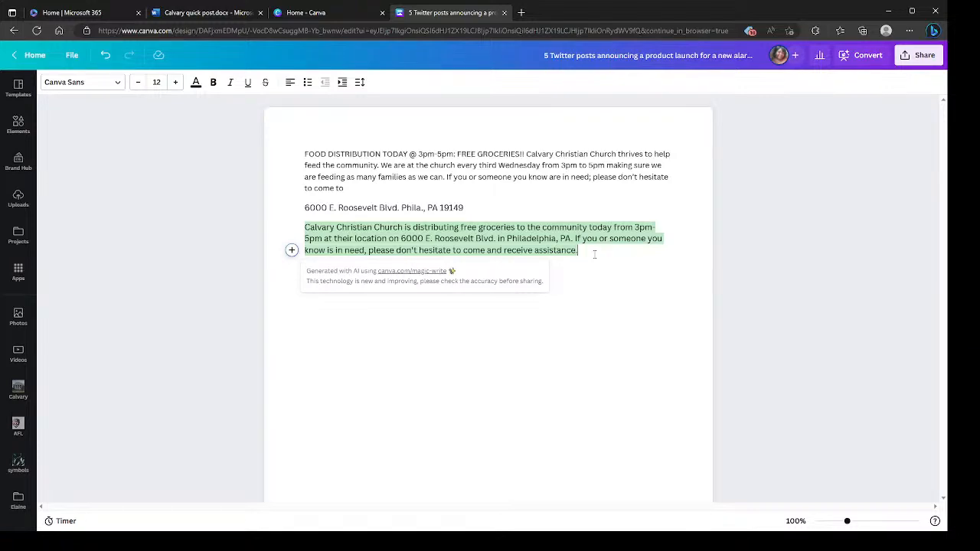
- Copy the banquet hall rental paragraph from the Calvary quick post Word document and return to the Canva doc
{"action": "left_click", "coordinate": [203, 12]}
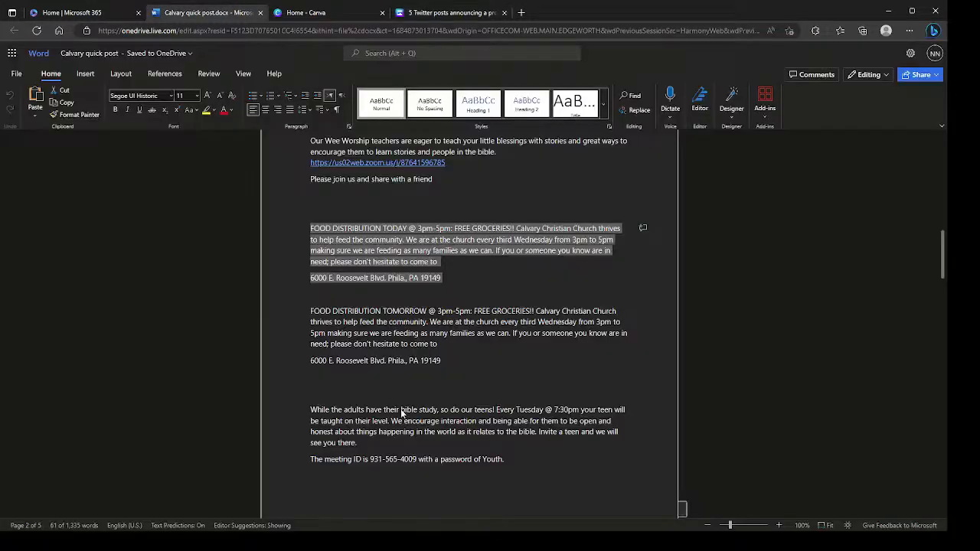
{"action": "scroll", "coordinate": [399, 396], "scroll_direction": "down", "scroll_amount": 6}
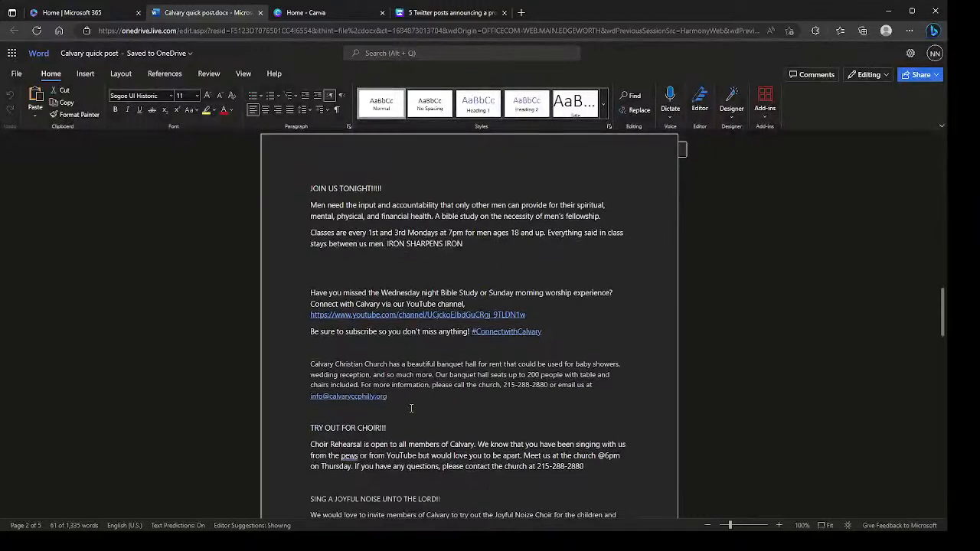
{"action": "left_click_drag", "start_coordinate": [304, 362], "coordinate": [389, 399]}
{"action": "key", "text": "ctrl+c"}
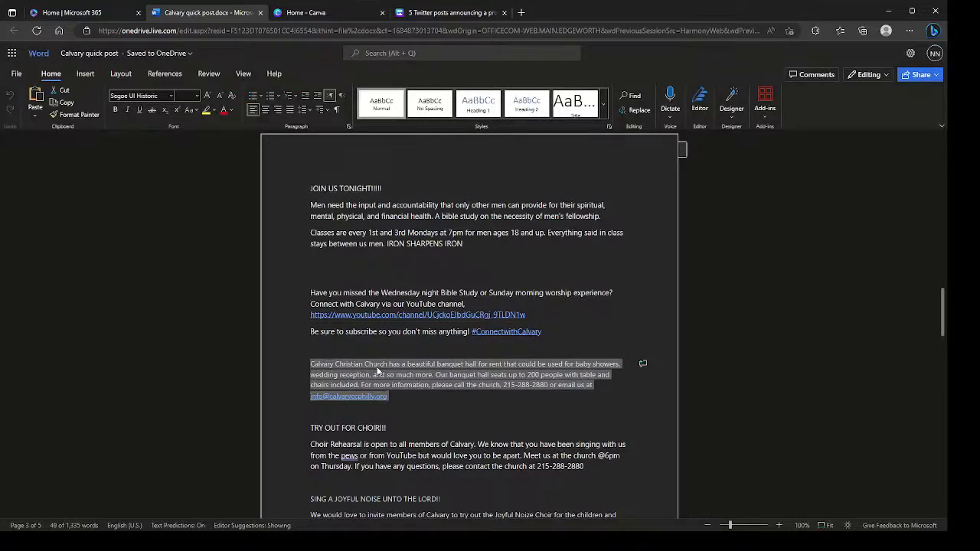
{"action": "right_click", "coordinate": [419, 373]}
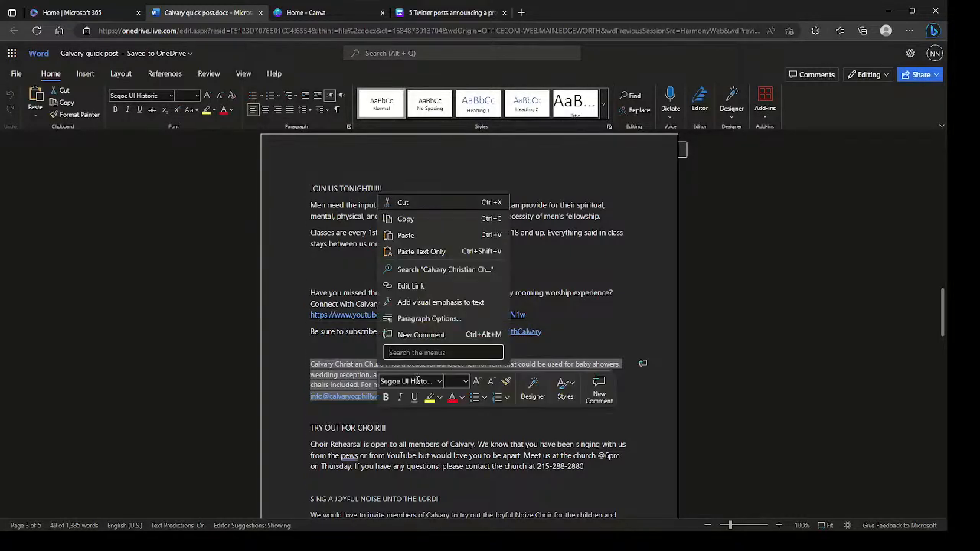
{"action": "left_click", "coordinate": [323, 73]}
{"action": "left_click", "coordinate": [418, 16]}
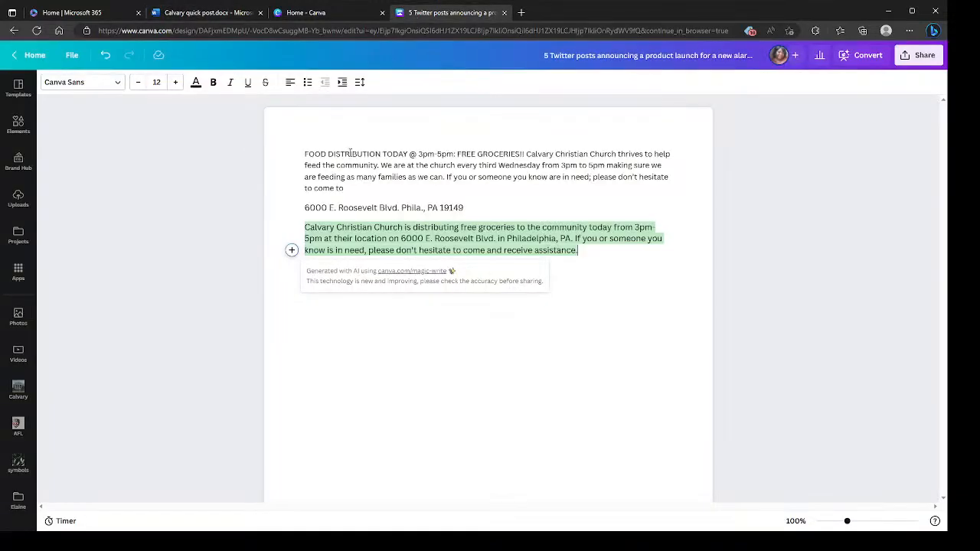
- On a new line below the food distribution text, generate a Magic Write version of the copied banquet hall rental paragraph
{"action": "left_click", "coordinate": [291, 250]}
{"action": "left_click", "coordinate": [375, 347]}
{"action": "key", "text": "ctrl+b"}
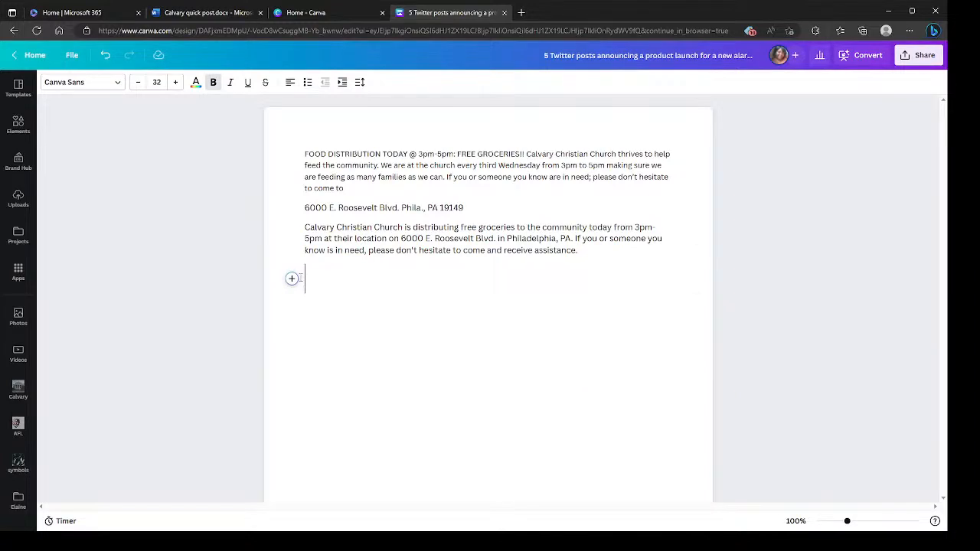
{"action": "left_click", "coordinate": [291, 278]}
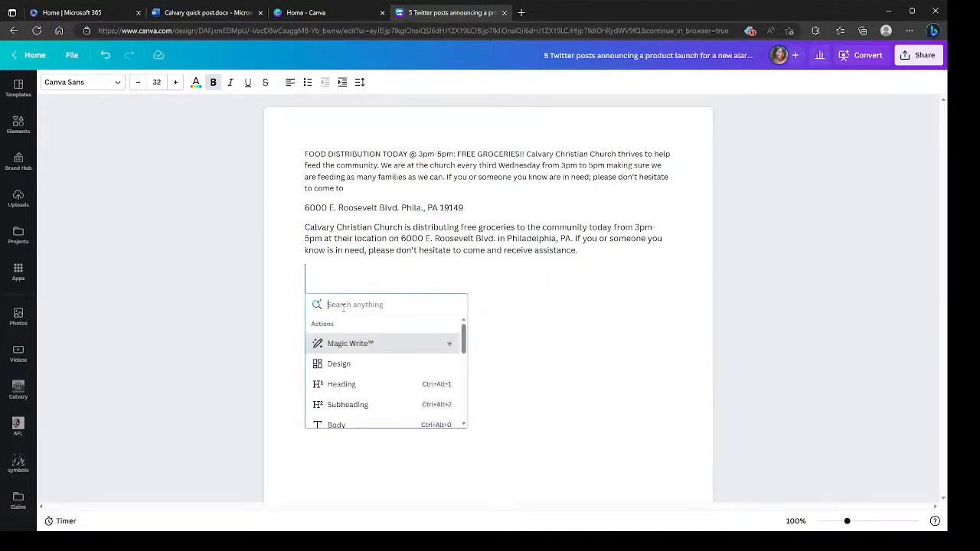
{"action": "left_click", "coordinate": [348, 343]}
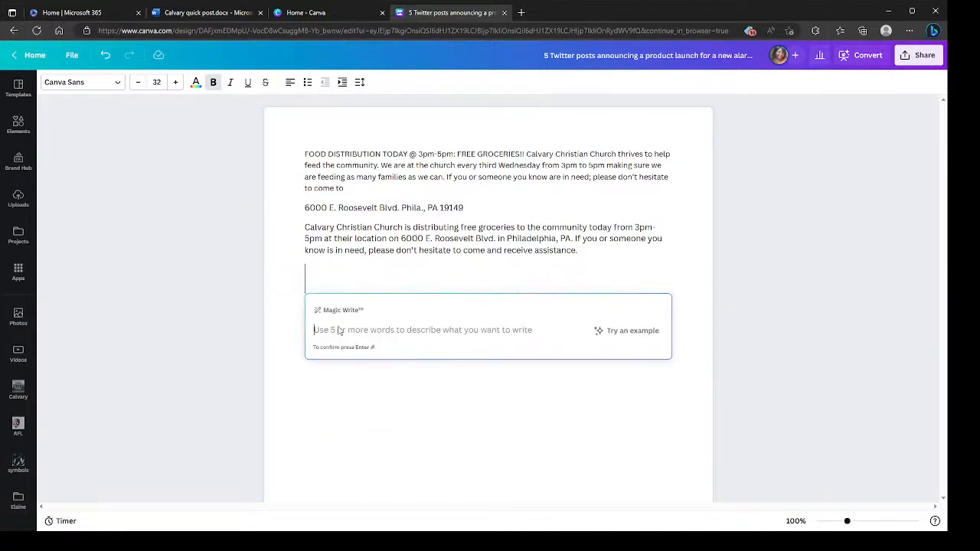
{"action": "key", "text": "ctrl+v"}
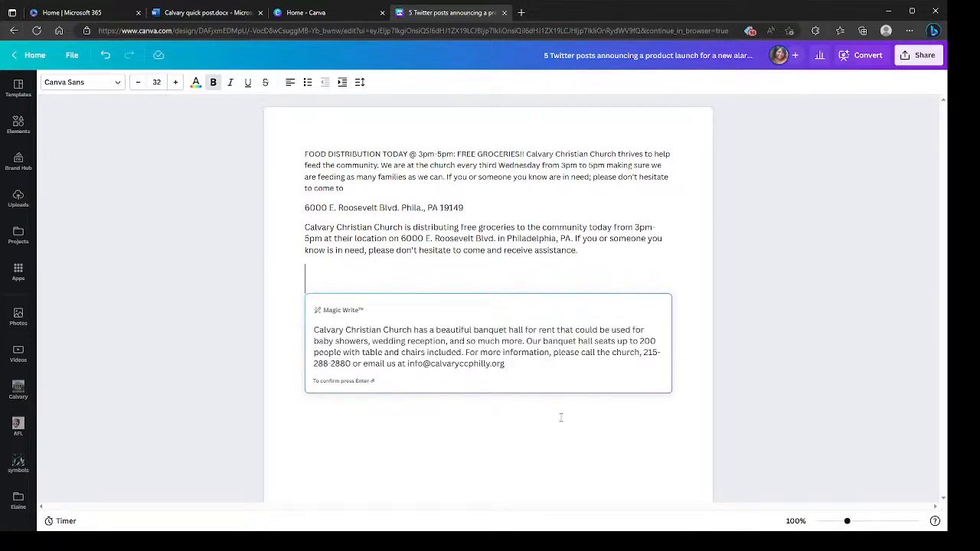
{"action": "key", "text": "Return"}
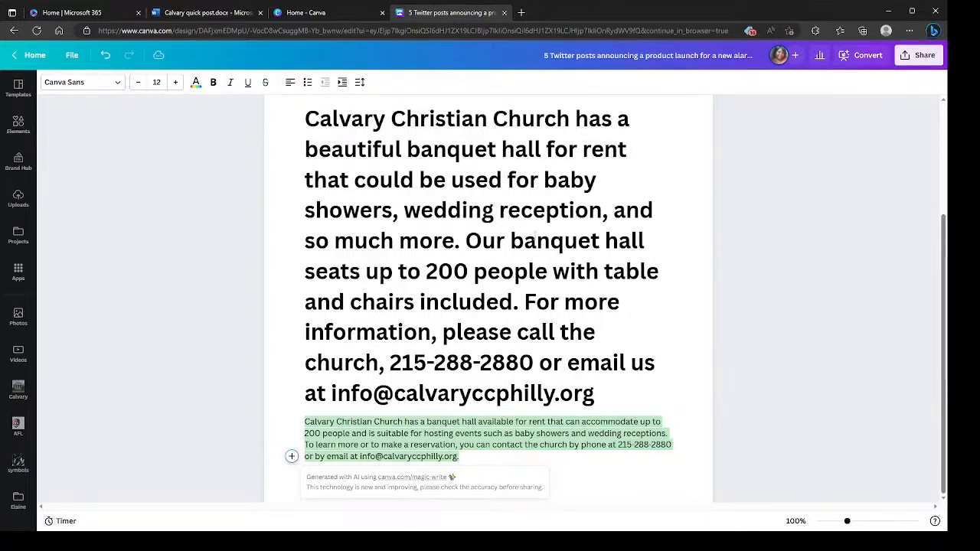
- Copy the "TRY OUT FOR CHOIR!!!" announcement with its rehearsal paragraph from the Calvary quick post Word document and return to the Canva doc
{"action": "scroll", "coordinate": [535, 249], "scroll_direction": "up", "scroll_amount": 3}
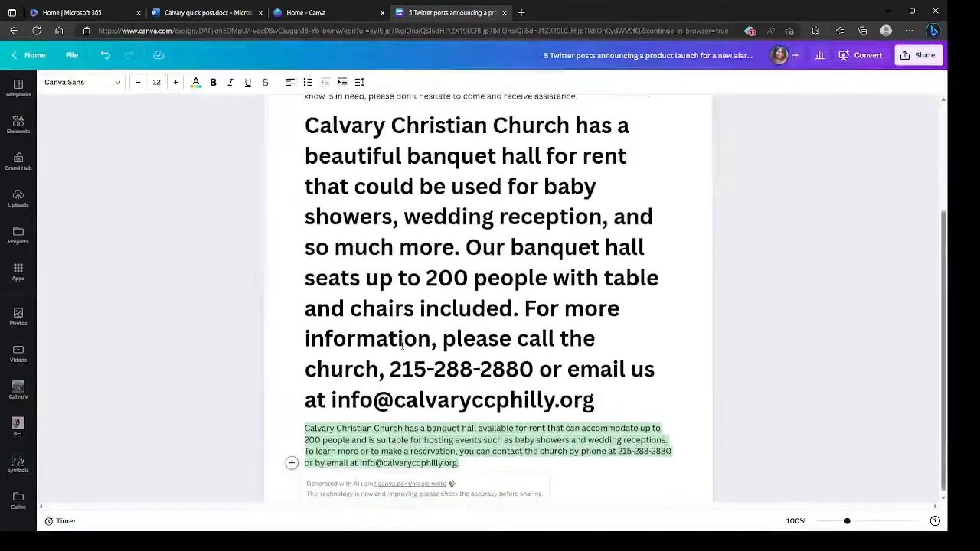
{"action": "left_click", "coordinate": [203, 13]}
{"action": "scroll", "coordinate": [395, 440], "scroll_direction": "down", "scroll_amount": 5}
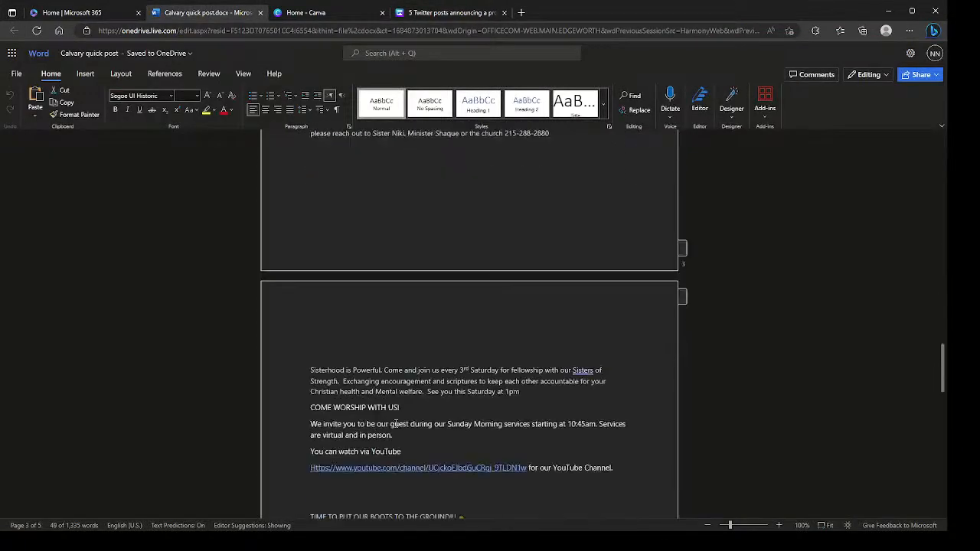
{"action": "scroll", "coordinate": [395, 426], "scroll_direction": "down", "scroll_amount": 1}
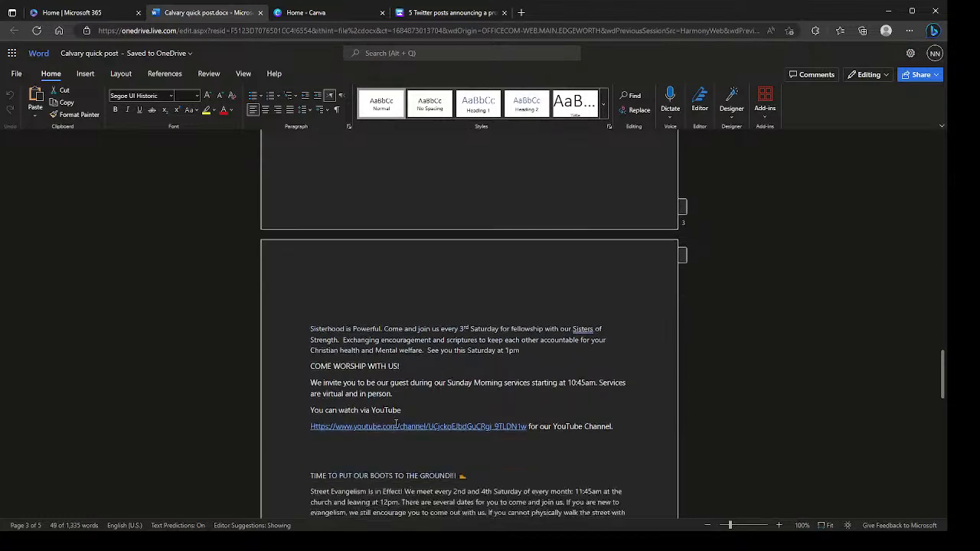
{"action": "scroll", "coordinate": [340, 368], "scroll_direction": "down", "scroll_amount": 5}
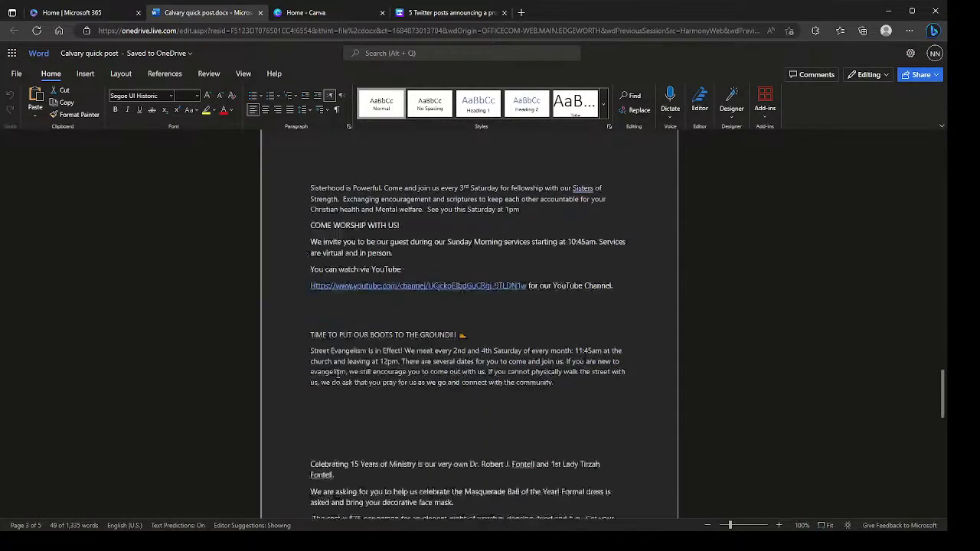
{"action": "scroll", "coordinate": [340, 368], "scroll_direction": "down", "scroll_amount": 4}
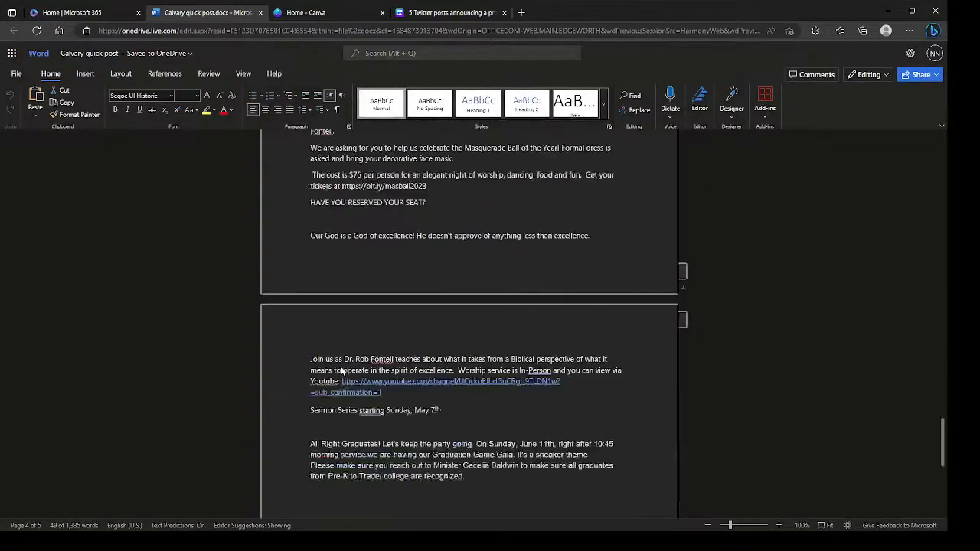
{"action": "scroll", "coordinate": [341, 368], "scroll_direction": "down", "scroll_amount": 1}
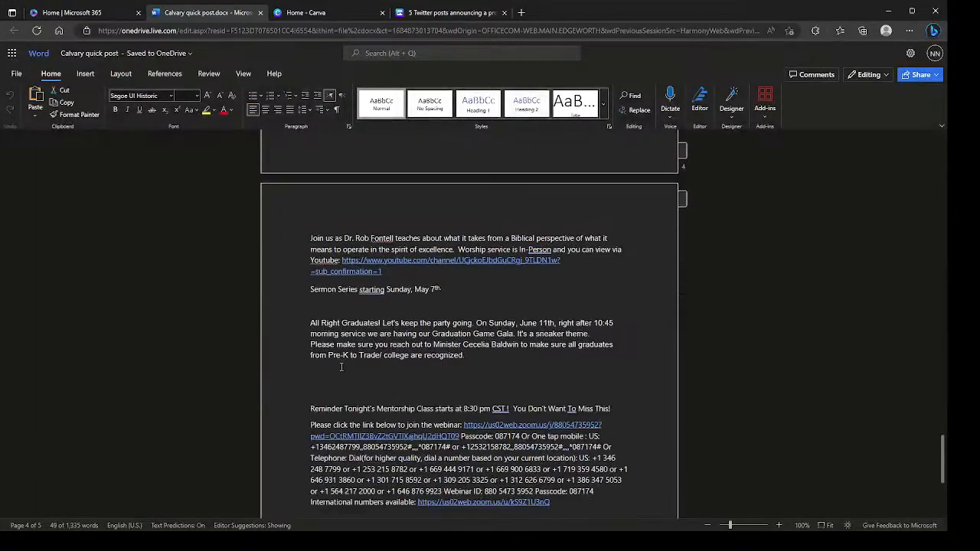
{"action": "scroll", "coordinate": [337, 337], "scroll_direction": "up", "scroll_amount": 8}
{"action": "scroll", "coordinate": [340, 320], "scroll_direction": "up", "scroll_amount": 8}
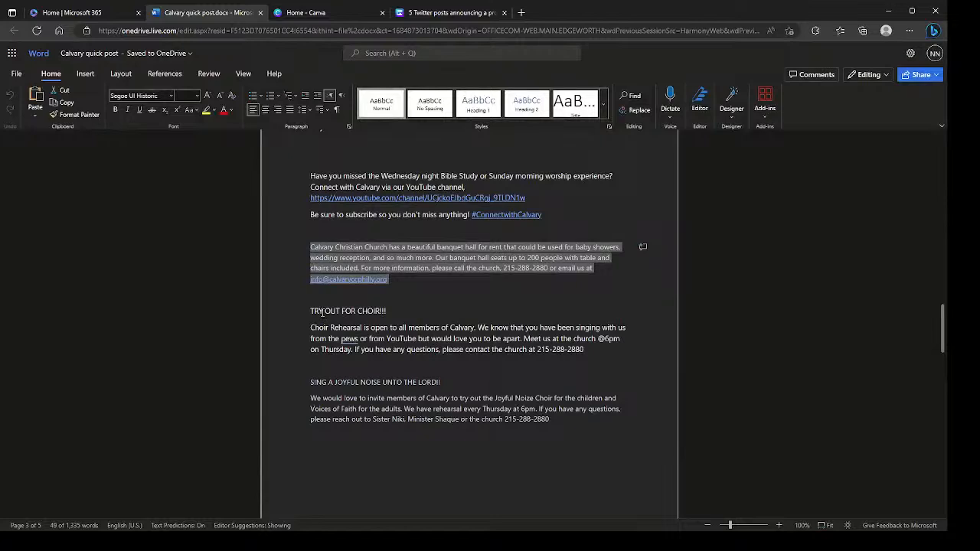
{"action": "left_click_drag", "start_coordinate": [310, 312], "coordinate": [584, 349]}
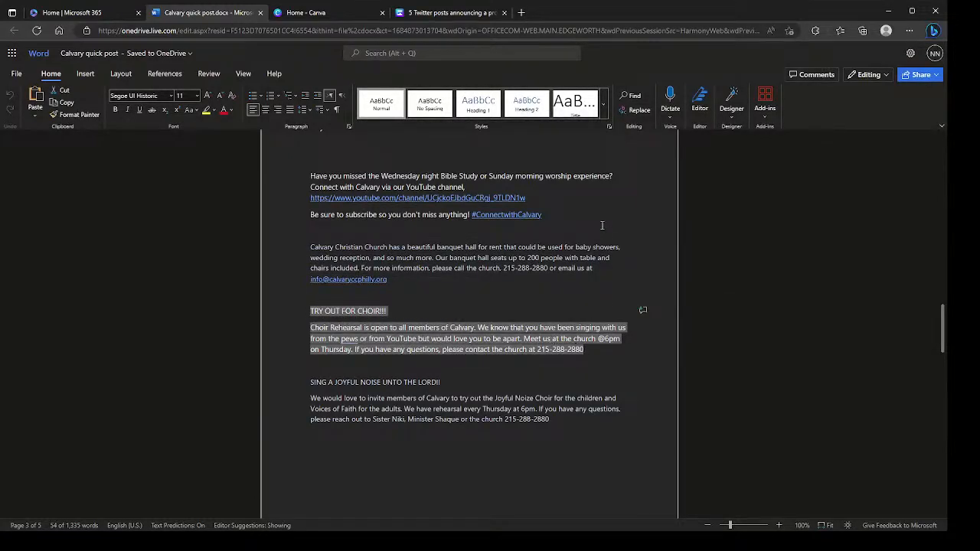
{"action": "right_click", "coordinate": [476, 340]}
{"action": "left_click", "coordinate": [507, 143]}
{"action": "left_click", "coordinate": [421, 17]}
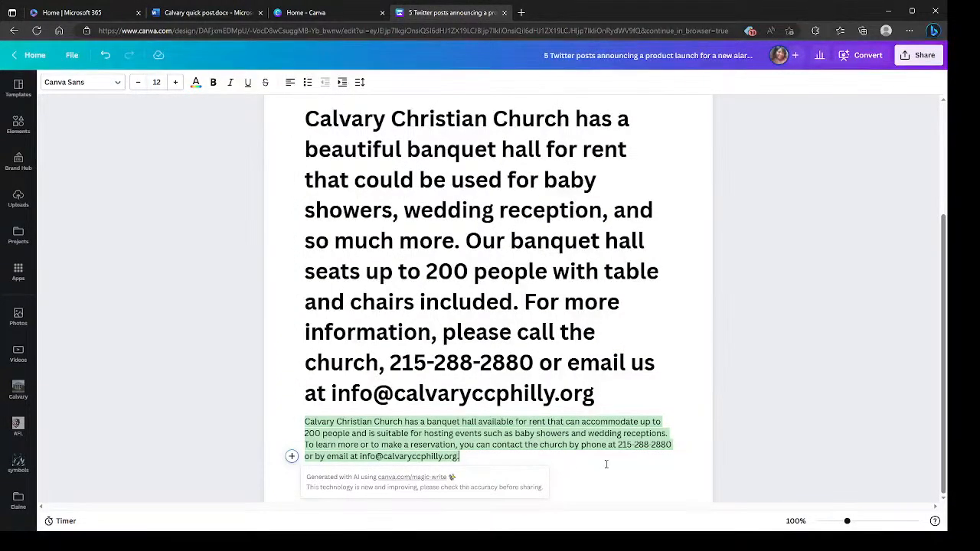
- Delete the large original banquet hall text and the empty lines above its Magic Write version
{"action": "left_click_drag", "start_coordinate": [636, 396], "coordinate": [278, 130]}
{"action": "key", "text": "BackSpace"}
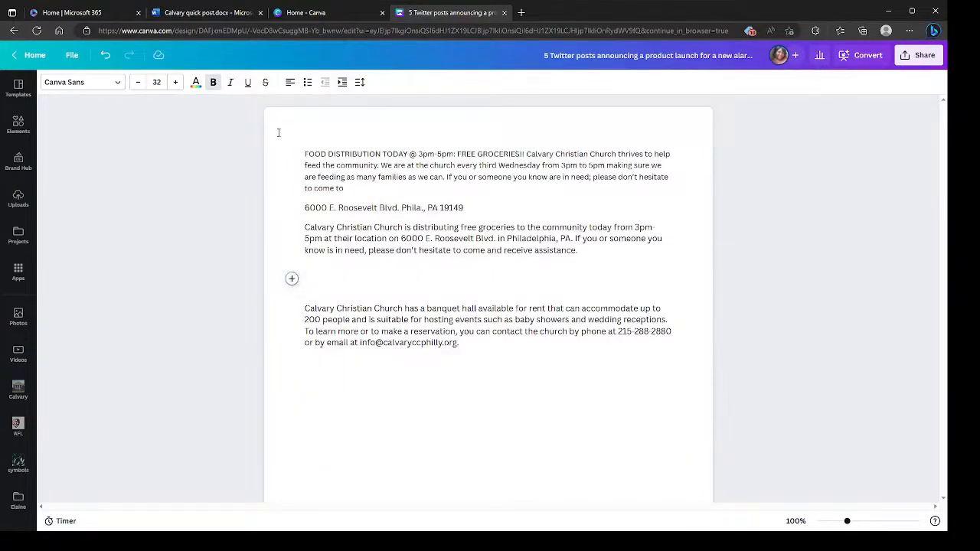
{"action": "key", "text": "Down"}
{"action": "key", "text": "BackSpace"}
{"action": "left_click", "coordinate": [310, 363]}
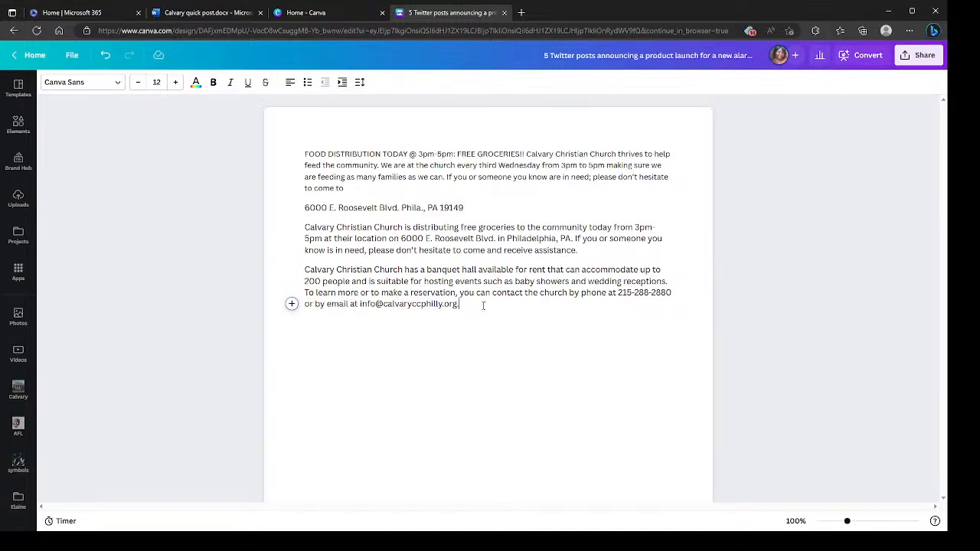
- On a new line below the banquet hall paragraph, generate a Magic Write version of the copied choir announcement
{"action": "key", "text": "Return"}
{"action": "key", "text": "Return"}
{"action": "left_click", "coordinate": [292, 343]}
{"action": "left_click", "coordinate": [337, 397]}
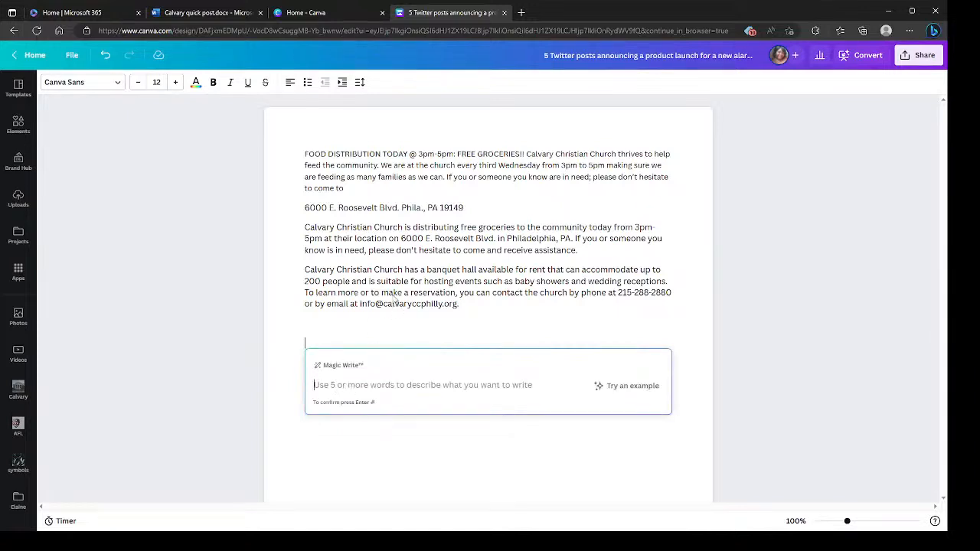
{"action": "key", "text": "ctrl+v"}
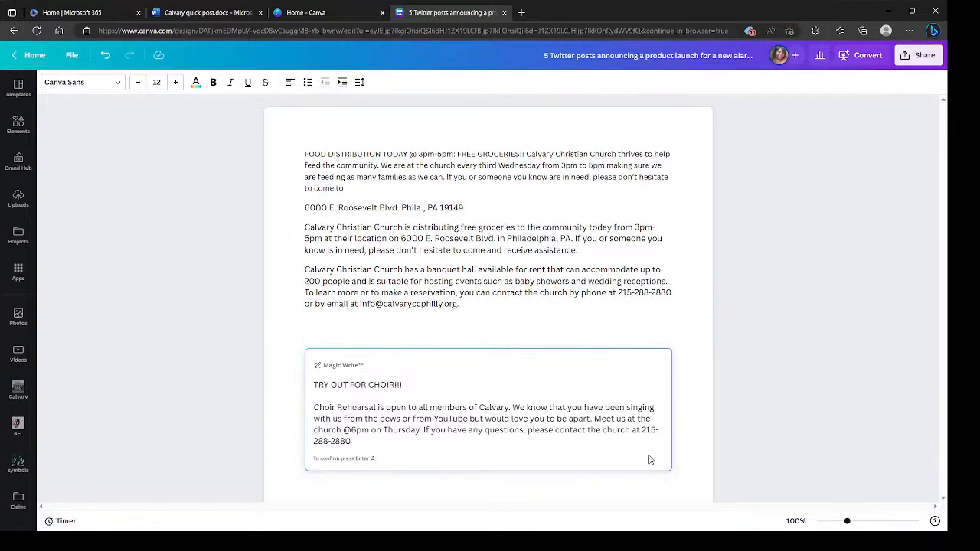
{"action": "key", "text": "Return"}
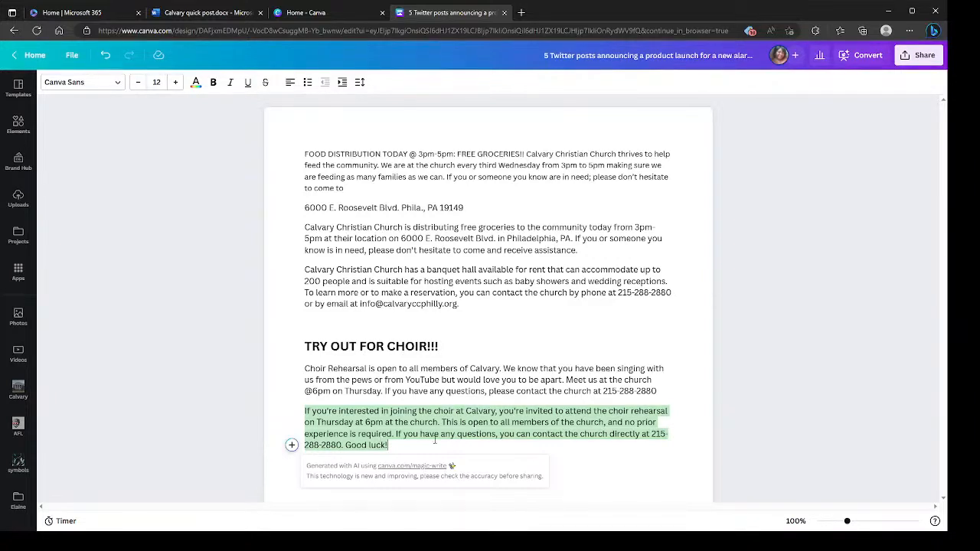
- Delete all the text in the document, from the food distribution announcement through the choir paragraph
{"action": "left_click", "coordinate": [452, 433]}
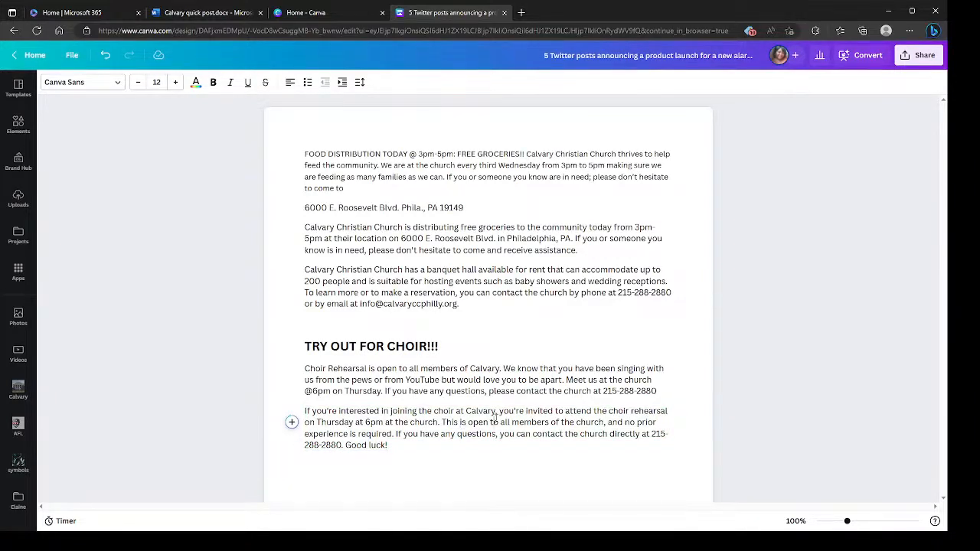
{"action": "left_click", "coordinate": [564, 433]}
{"action": "left_click_drag", "start_coordinate": [301, 150], "coordinate": [574, 457]}
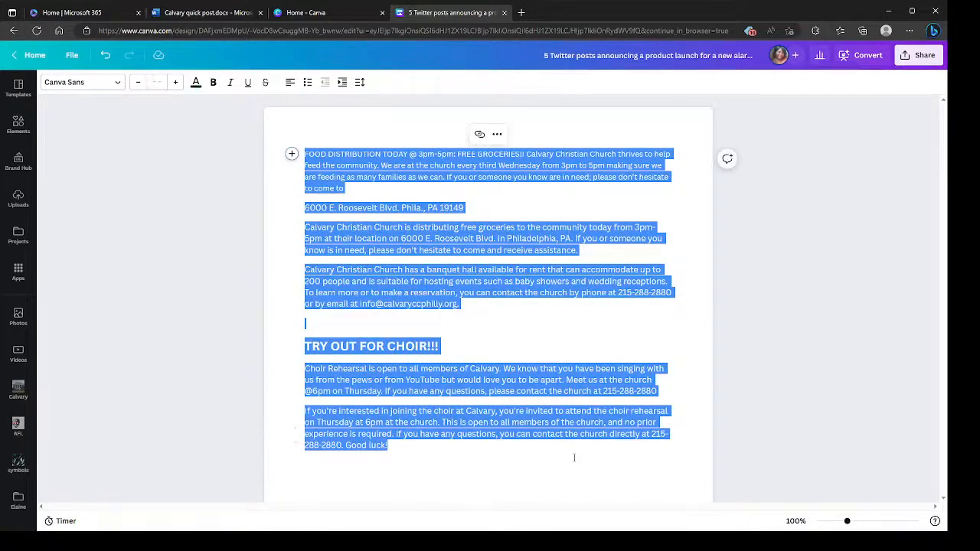
{"action": "key", "text": "BackSpace"}
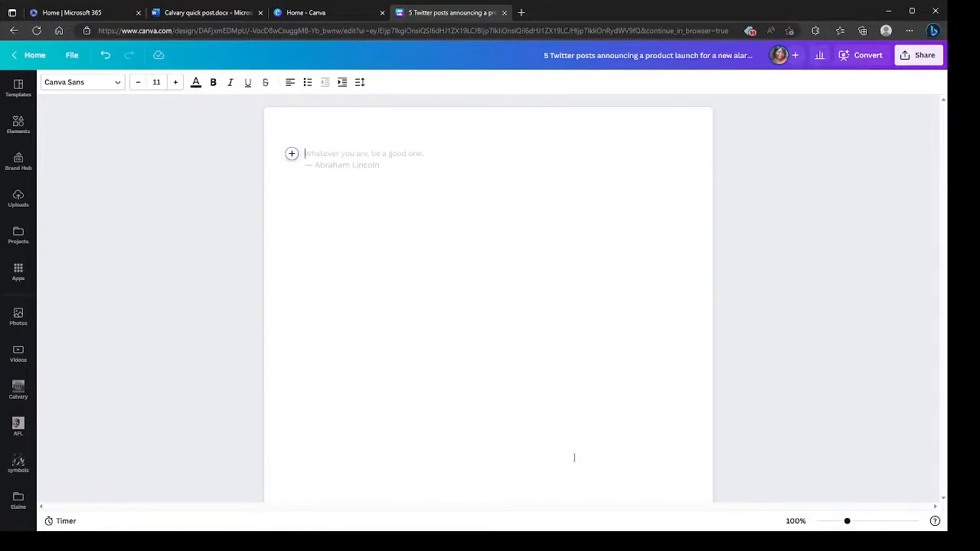
- Start a Magic Write prompt with the sentence "I love peanut butter and jelly sandwiches on the beach."
{"action": "left_click", "coordinate": [291, 153]}
{"action": "left_click", "coordinate": [378, 209]}
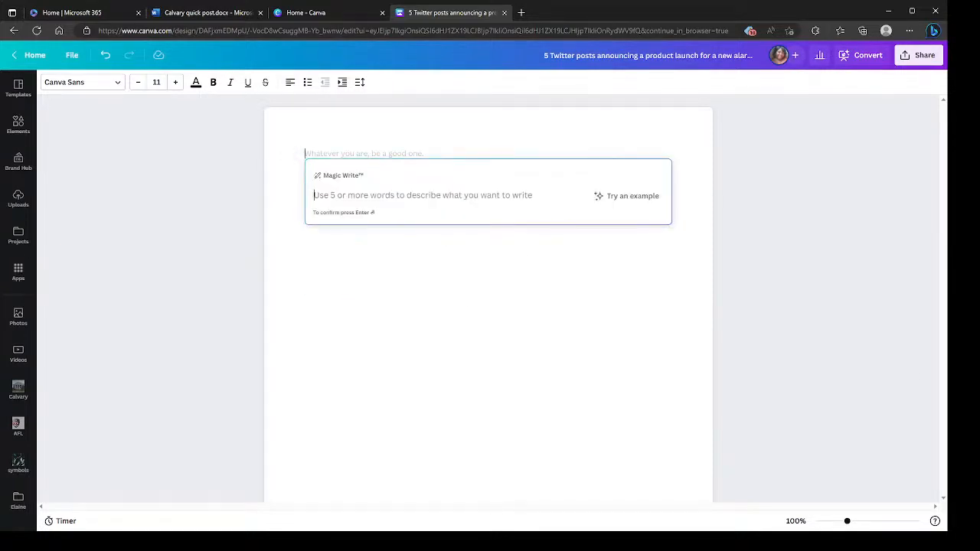
{"action": "type", "text": "I love"}
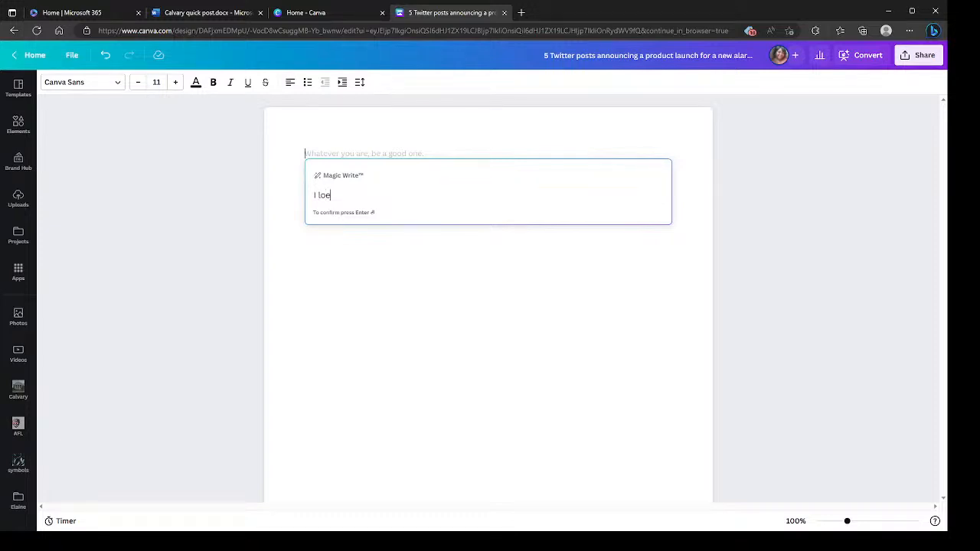
{"action": "type", "text": " peanut butter and"}
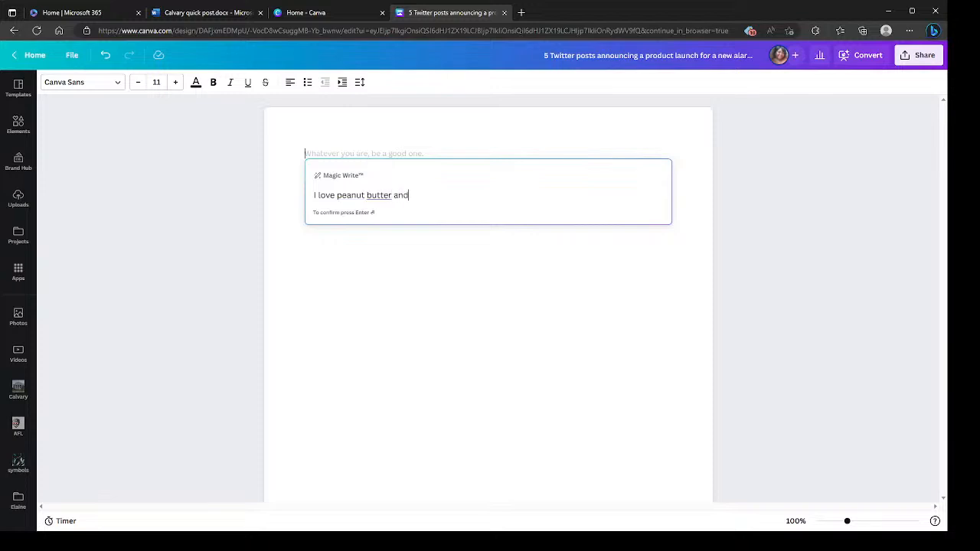
{"action": "type", "text": " jelly"}
{"action": "key", "text": "Tab"}
{"action": "type", "text": "on hte"}
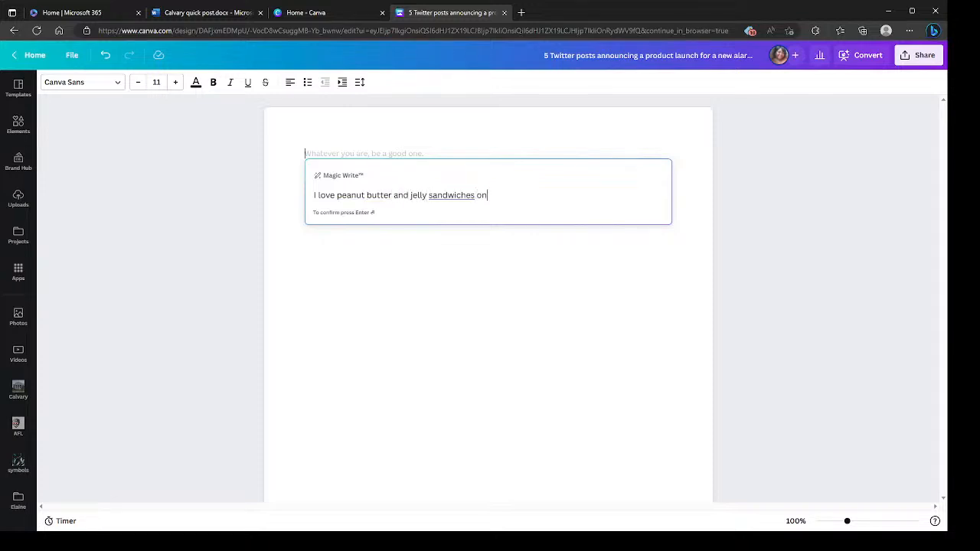
{"action": "key", "text": "BackSpace"}
{"action": "key", "text": "BackSpace"}
{"action": "key", "text": "BackSpace"}
{"action": "key", "text": "BackSpace"}
{"action": "type", "text": "the beach. Drivina"}
- Add the sentence "Driving a car is easy as putting on my pants." to the Magic Write prompt
{"action": "key", "text": "BackSpace"}
{"action": "type", "text": "g a car is "}
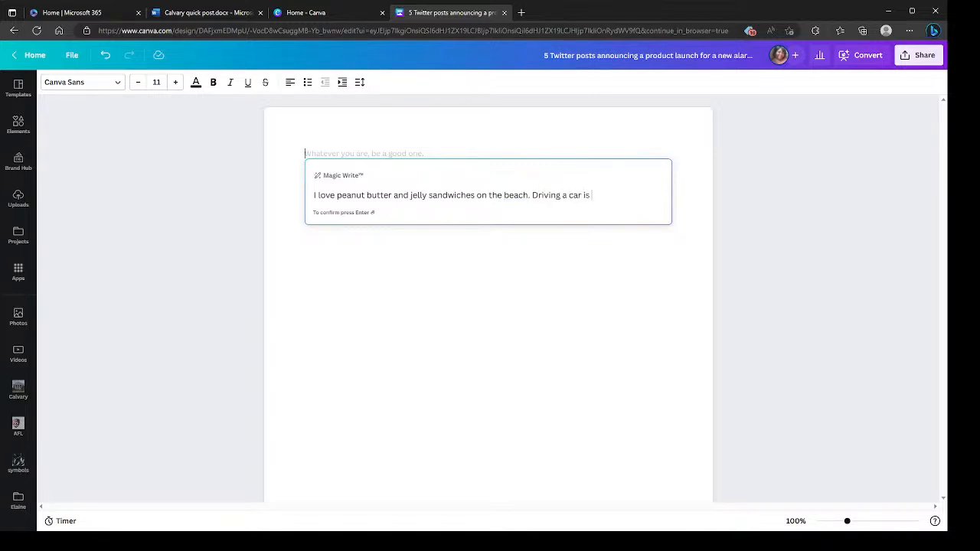
{"action": "type", "text": "wa"}
{"action": "key", "text": "BackSpace"}
{"action": "key", "text": "BackSpace"}
{"action": "type", "text": "esa"}
{"action": "key", "text": "BackSpace"}
{"action": "key", "text": "BackSpace"}
{"action": "type", "text": "asy as putting on my pants. "}
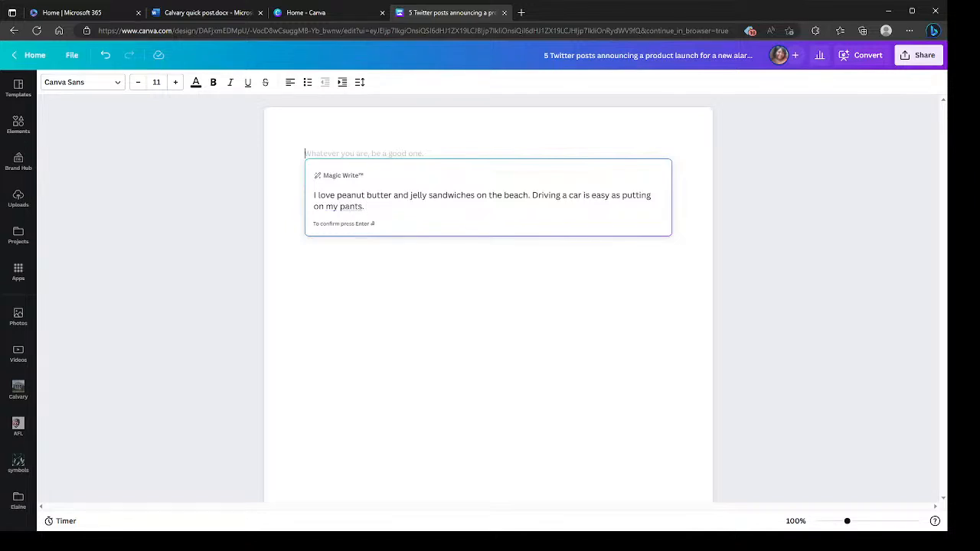
{"action": "type", "text": "Washing my cats is the most re"}
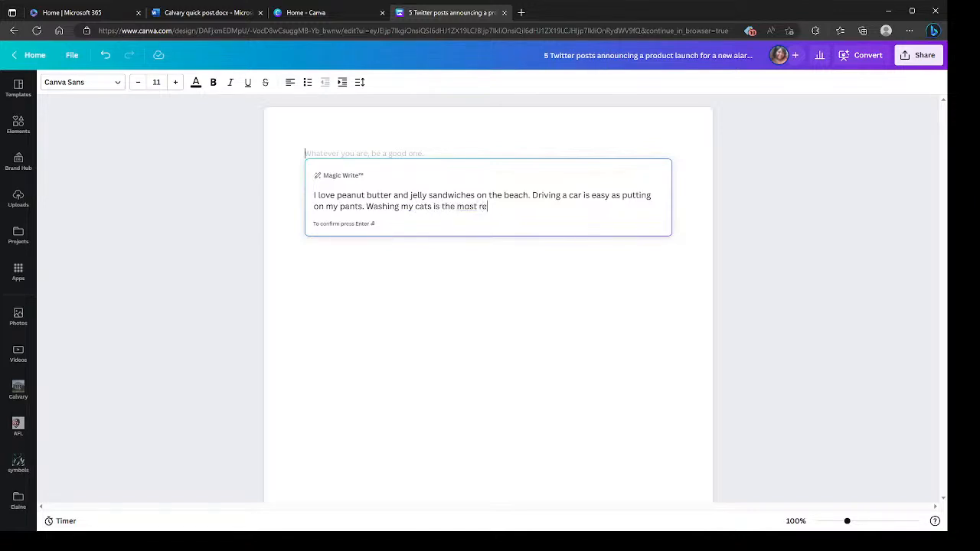
{"action": "type", "text": "laxing thing about my day."}
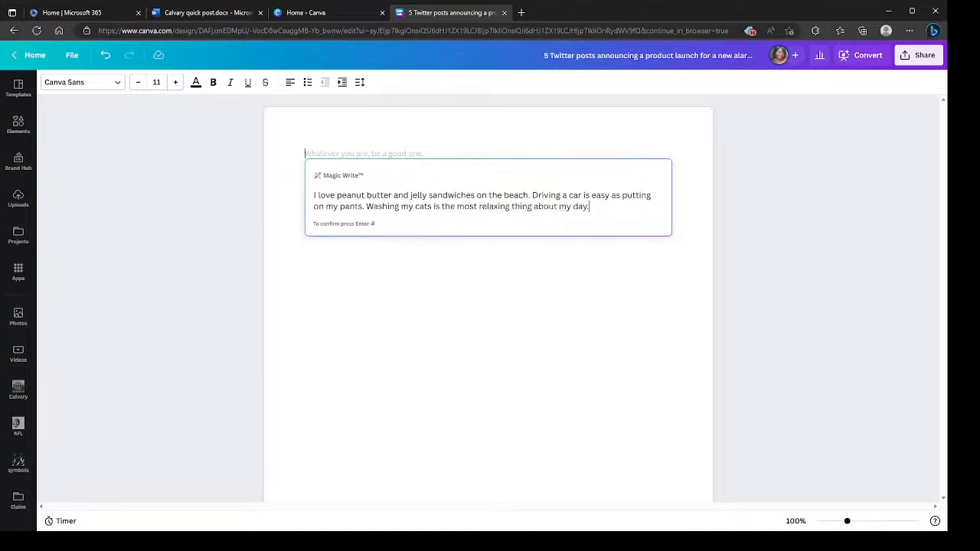
- Finish the Magic Write prompt with "Washing my cats is the most relaxing thing about my day." and generate the text
{"action": "key", "text": "Return"}
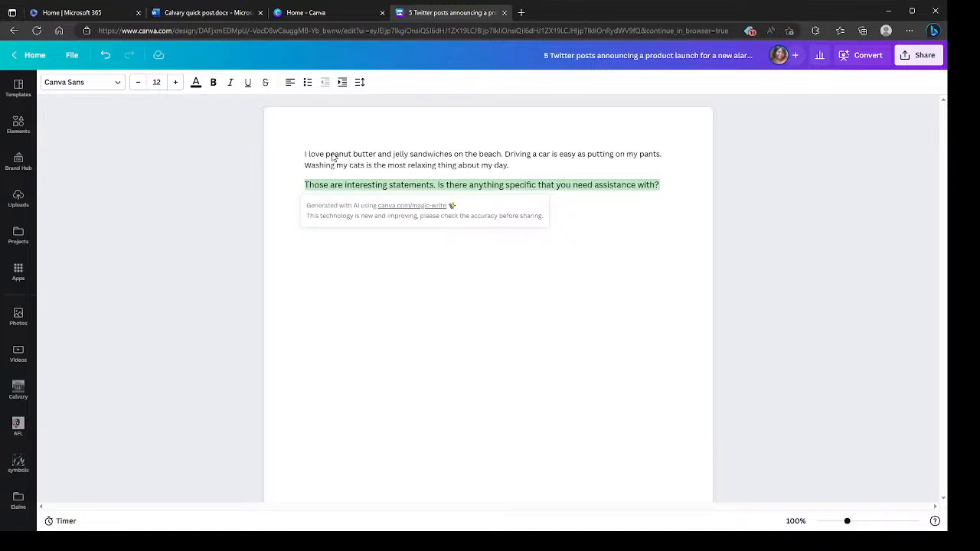
- Copy the sentence "Washing my cats is the most relaxing thing about my day." from the first paragraph
{"action": "left_click", "coordinate": [305, 154]}
{"action": "left_click", "coordinate": [307, 164]}
{"action": "left_click_drag", "start_coordinate": [308, 165], "coordinate": [500, 172]}
{"action": "key", "text": "ctrl+c"}
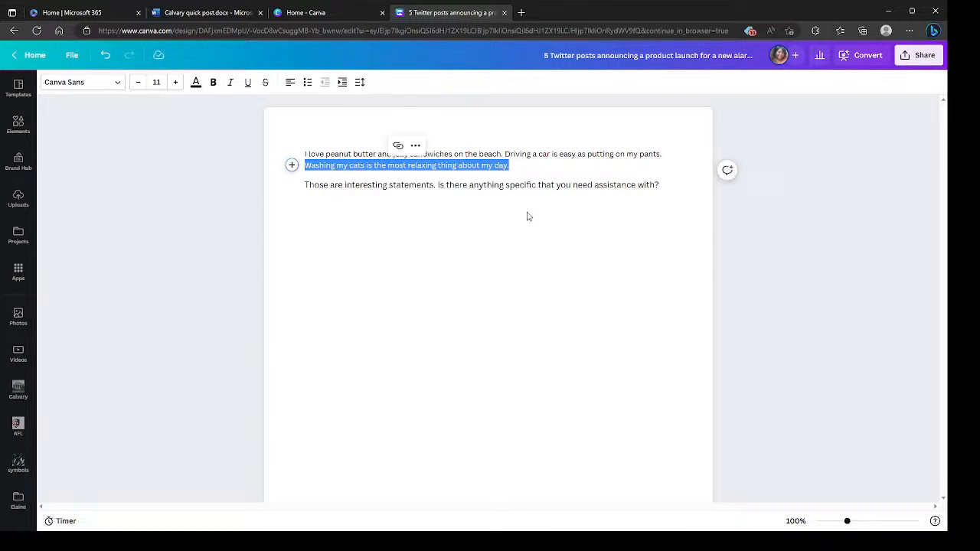
{"action": "left_click", "coordinate": [498, 213]}
- On a new line below the generated response, run Magic Write with the copied cat-washing sentence as the prompt
{"action": "left_click", "coordinate": [662, 183]}
{"action": "key", "text": "Return"}
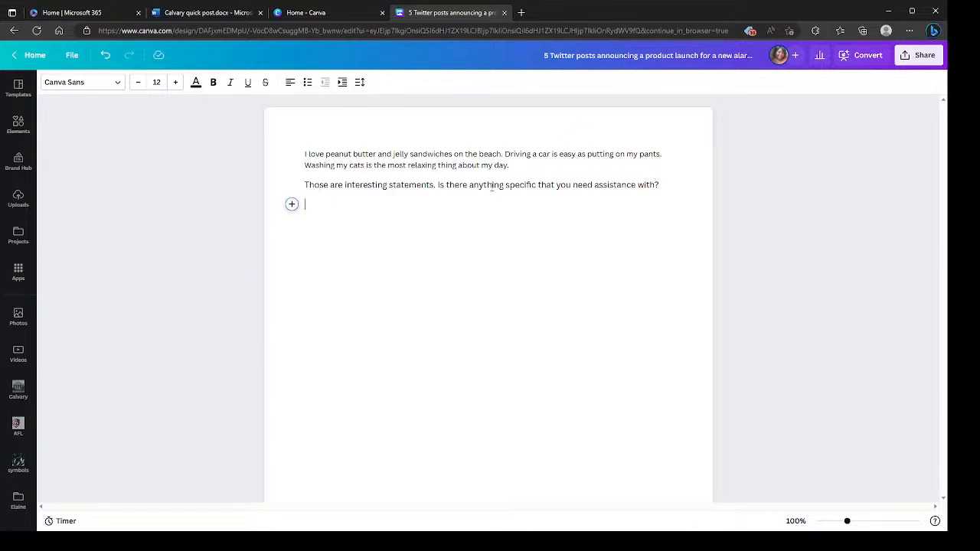
{"action": "left_click", "coordinate": [292, 204]}
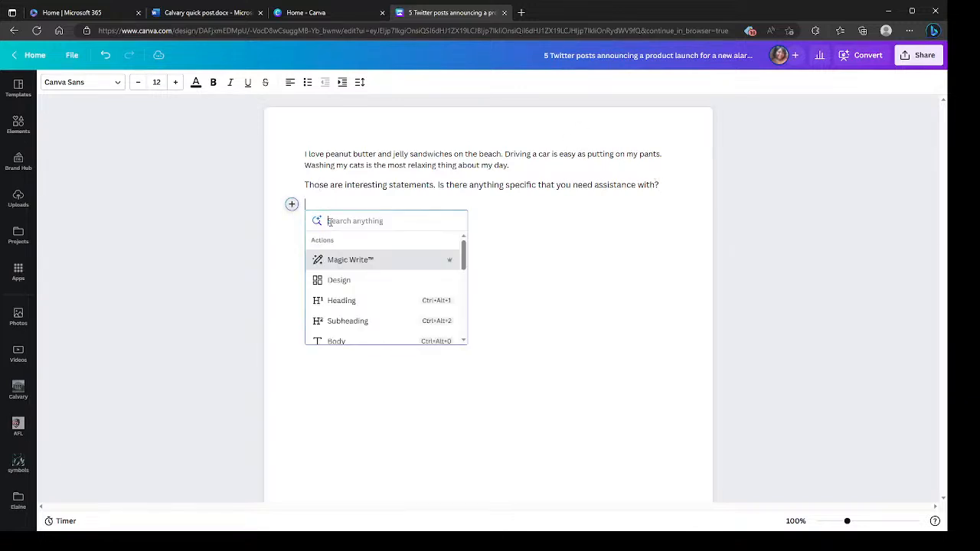
{"action": "left_click", "coordinate": [347, 259]}
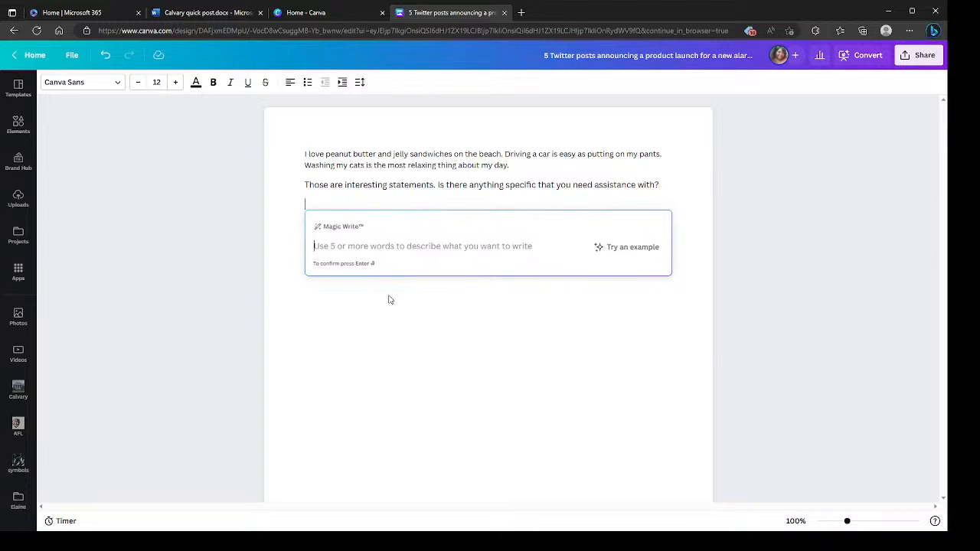
{"action": "key", "text": "ctrl+v"}
{"action": "key", "text": "Return"}
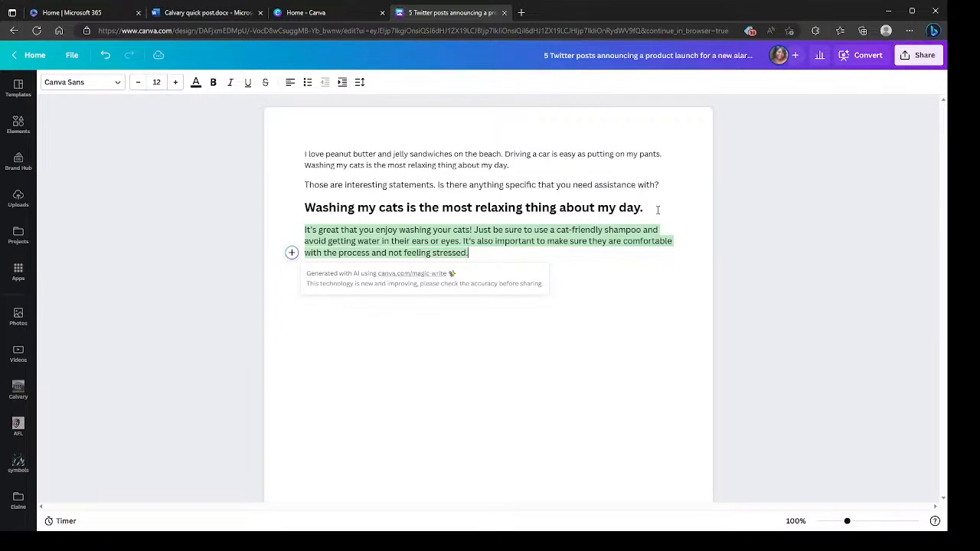
- Delete everything above the generated cat-washing advice, including the "Washing my cats" heading
{"action": "left_click_drag", "start_coordinate": [650, 205], "coordinate": [293, 166]}
{"action": "left_click", "coordinate": [298, 154]}
{"action": "left_click_drag", "start_coordinate": [651, 214], "coordinate": [294, 142]}
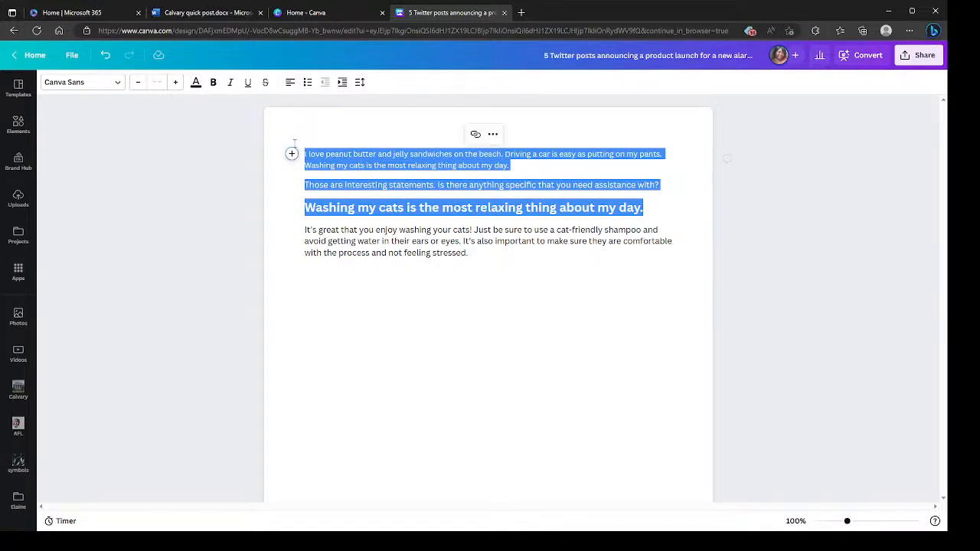
{"action": "key", "text": "BackSpace"}
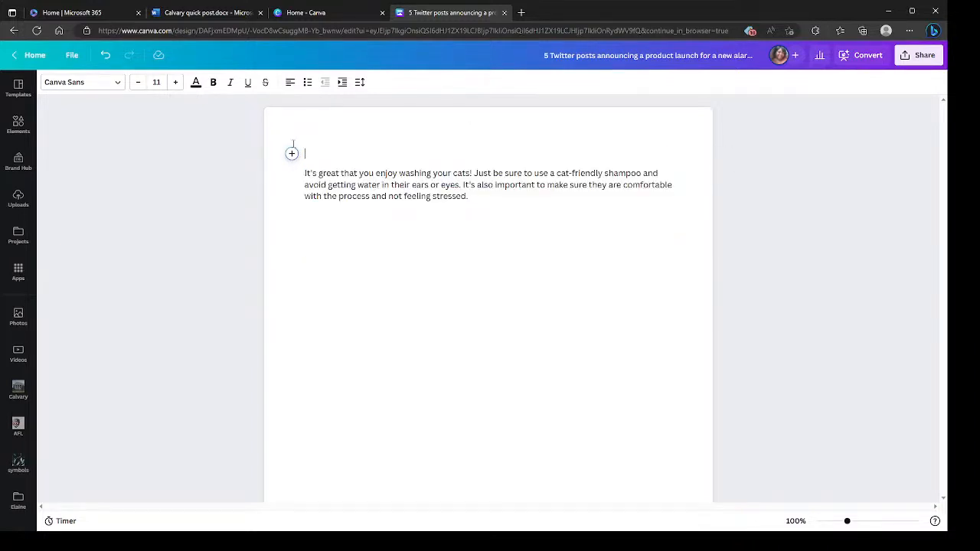
- Format the cat-washing advice paragraph in the Stephenson Brandon Reg font at size 36
{"action": "left_click_drag", "start_coordinate": [304, 175], "coordinate": [471, 198]}
{"action": "left_click", "coordinate": [80, 82]}
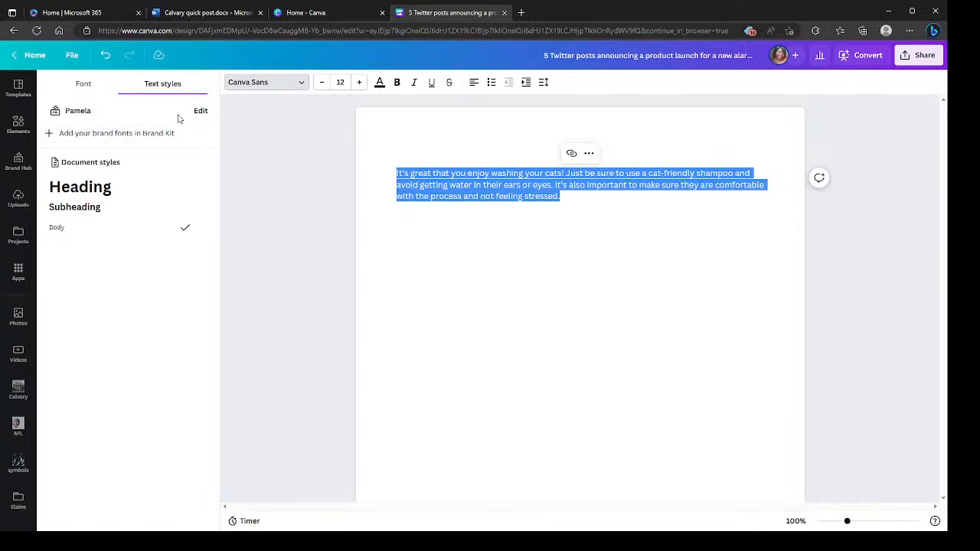
{"action": "left_click", "coordinate": [83, 86]}
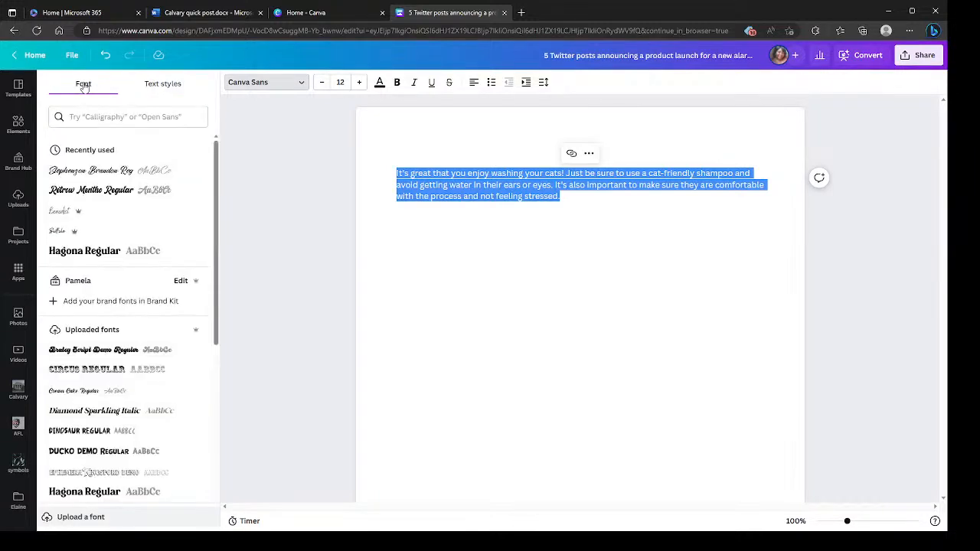
{"action": "left_click", "coordinate": [111, 171]}
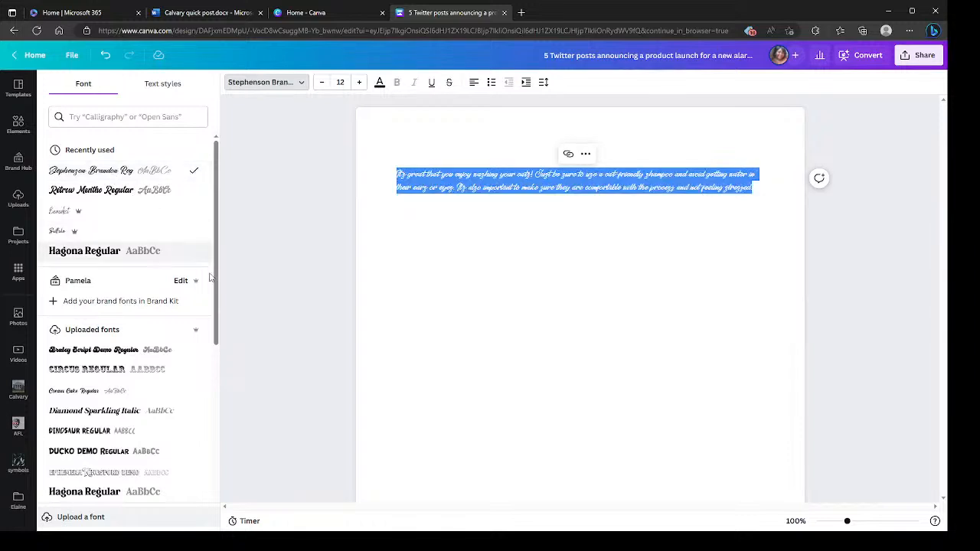
{"action": "left_click", "coordinate": [341, 83]}
{"action": "type", "text": "36"}
{"action": "key", "text": "Return"}
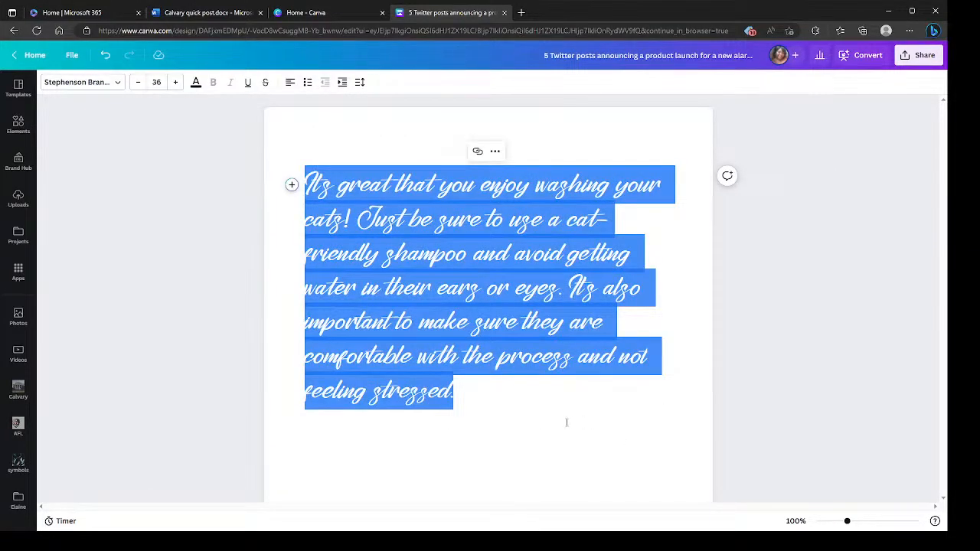
- On the blank line above the paragraph, start an element search for "cats washing" and clear it
{"action": "left_click", "coordinate": [376, 150]}
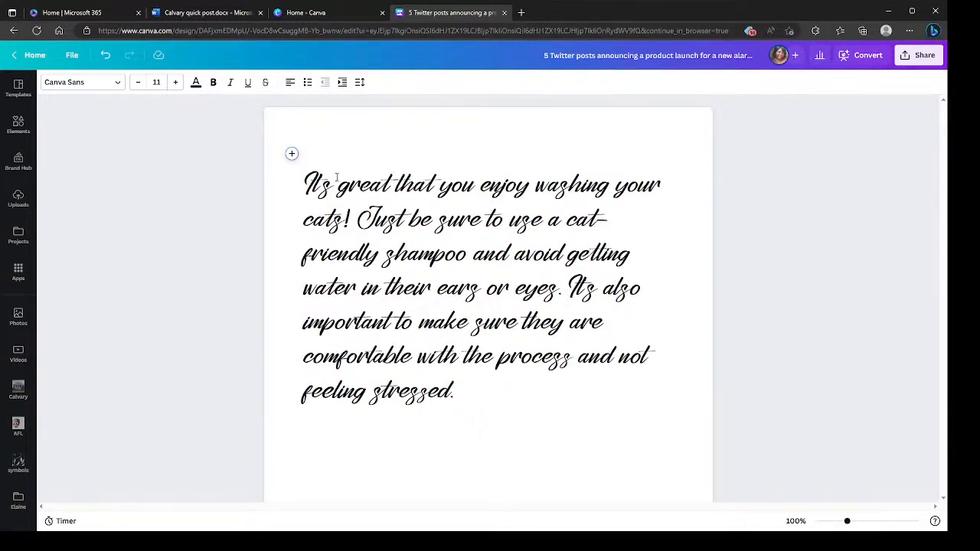
{"action": "left_click", "coordinate": [26, 127]}
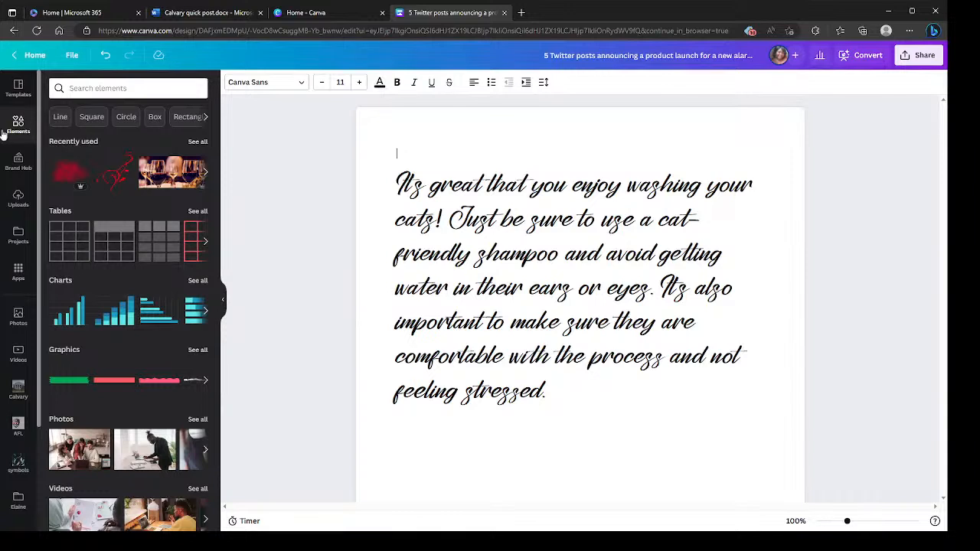
{"action": "left_click", "coordinate": [146, 89]}
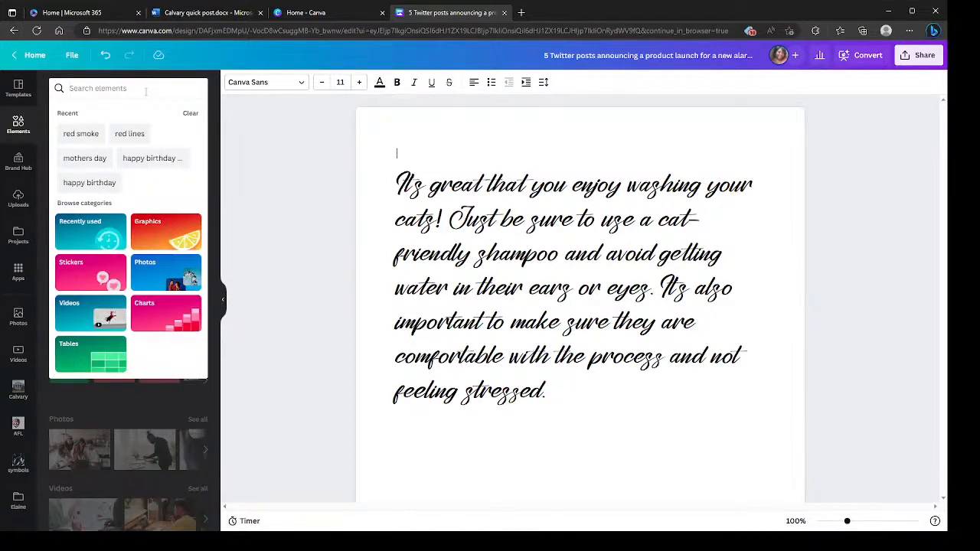
{"action": "type", "text": "cats washing"}
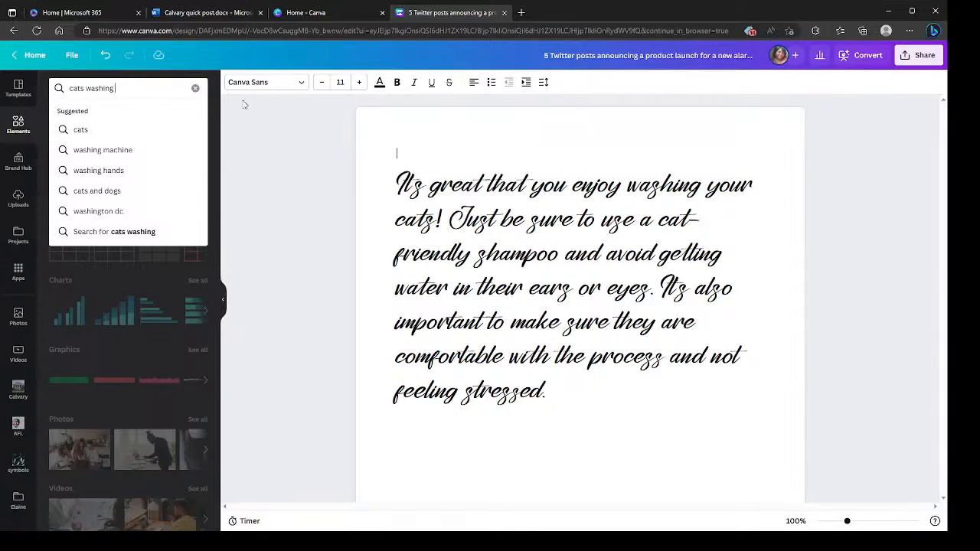
{"action": "left_click", "coordinate": [195, 88]}
- Undo the paragraph's size and font changes and the deletion of the text above it
{"action": "left_click", "coordinate": [106, 56]}
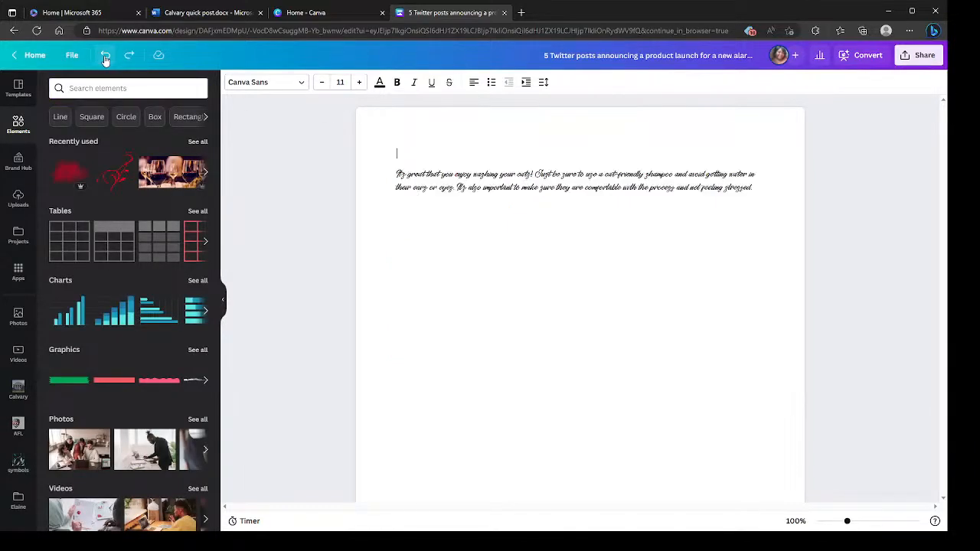
{"action": "left_click", "coordinate": [105, 58]}
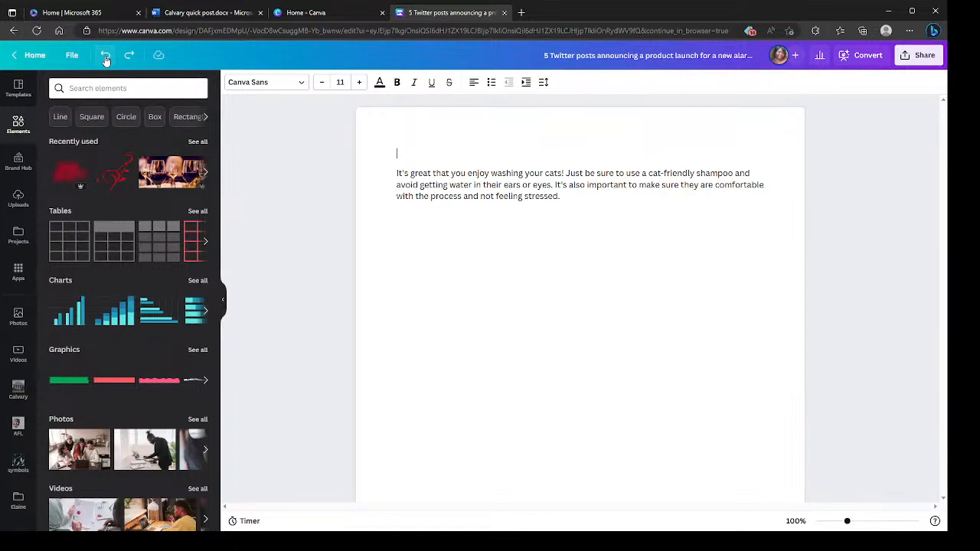
{"action": "left_click", "coordinate": [223, 303]}
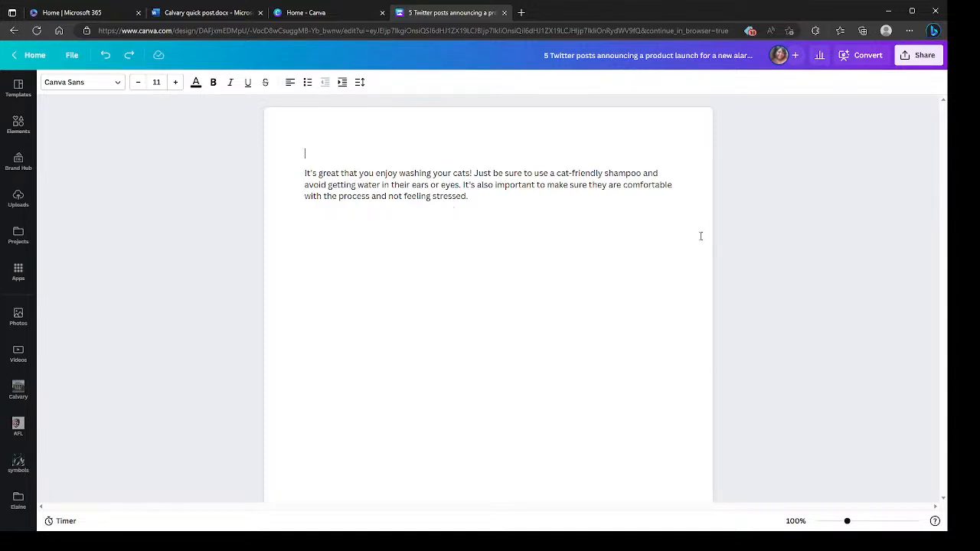
{"action": "left_click", "coordinate": [96, 82]}
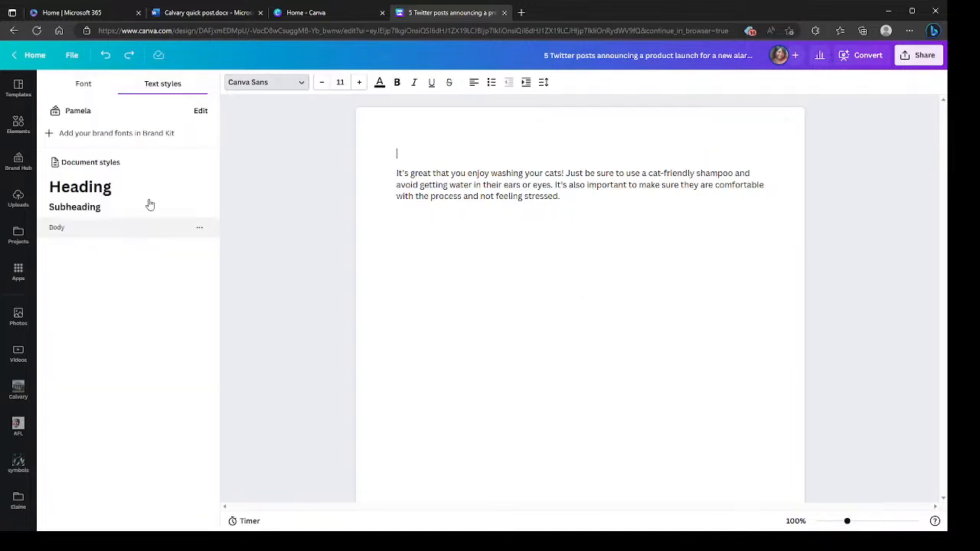
{"action": "left_click", "coordinate": [107, 55]}
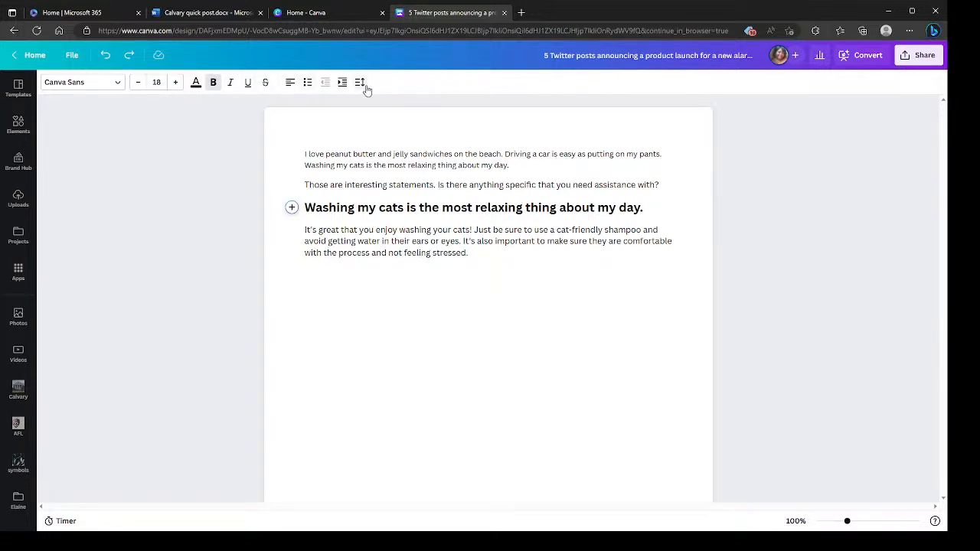
- Delete the two paragraphs and the "Washing my cats" heading above the advice again, and place the cursor at the advice's end
{"action": "left_click_drag", "start_coordinate": [652, 214], "coordinate": [301, 148]}
{"action": "key", "text": "BackSpace"}
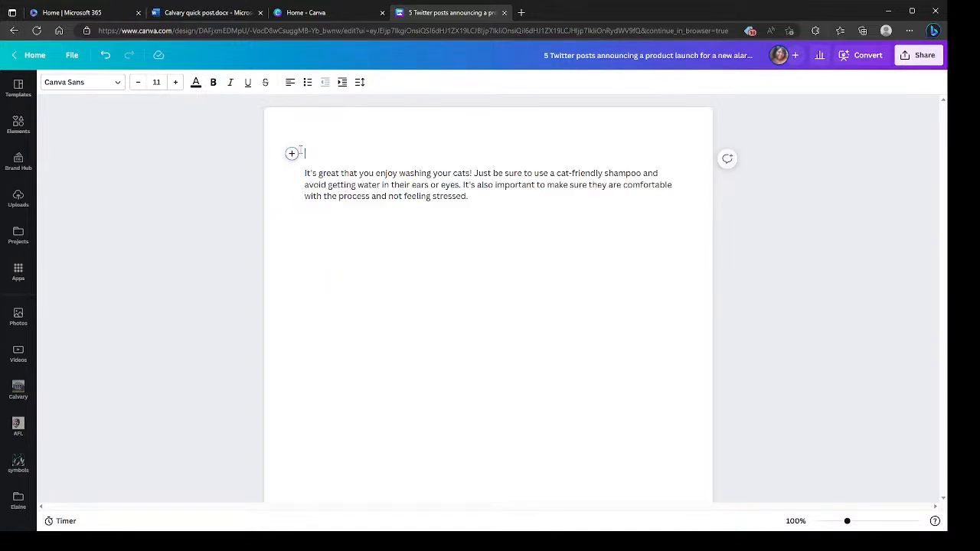
{"action": "left_click", "coordinate": [468, 256]}
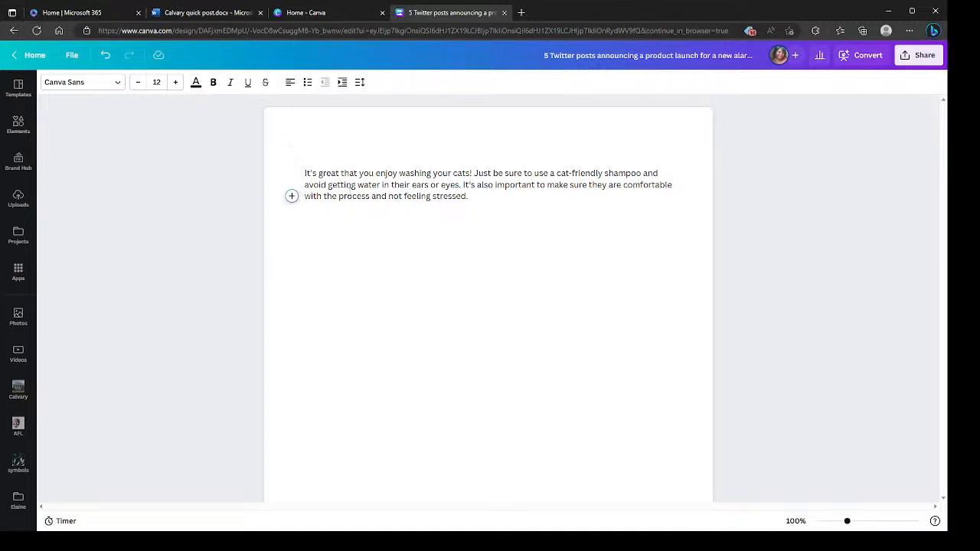
- Try to apply the Stephenson Brandon Reg font to the paragraph with only the cursor placed in it
{"action": "left_click", "coordinate": [115, 87]}
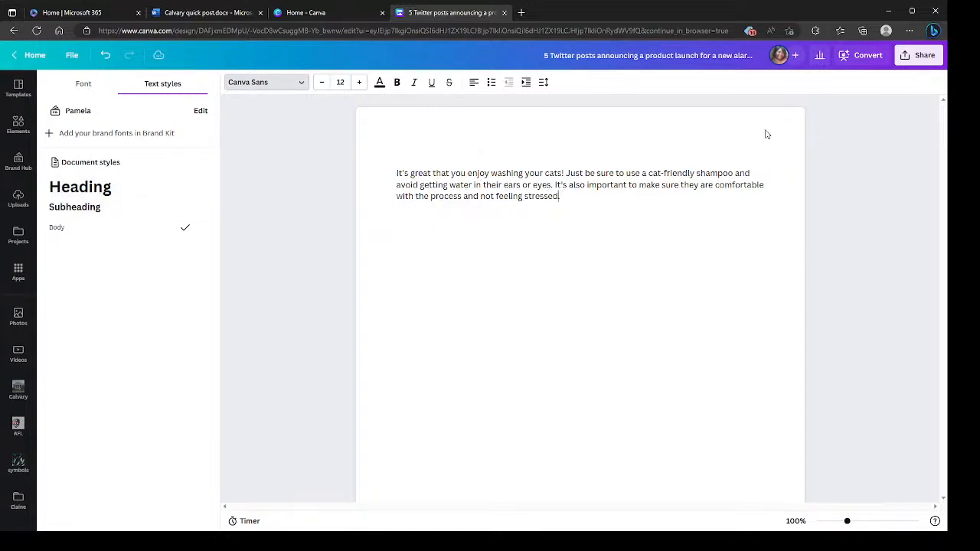
{"action": "left_click", "coordinate": [80, 89]}
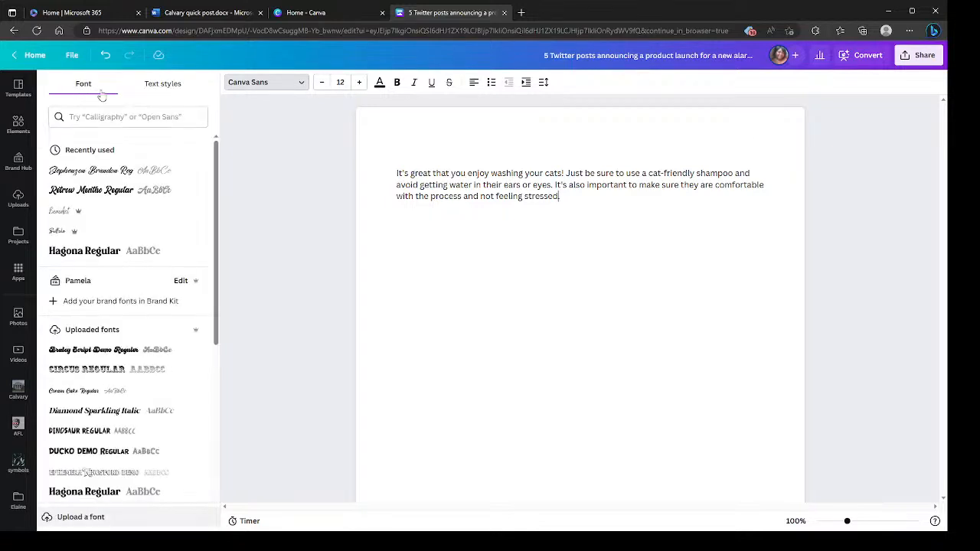
{"action": "left_click", "coordinate": [117, 177]}
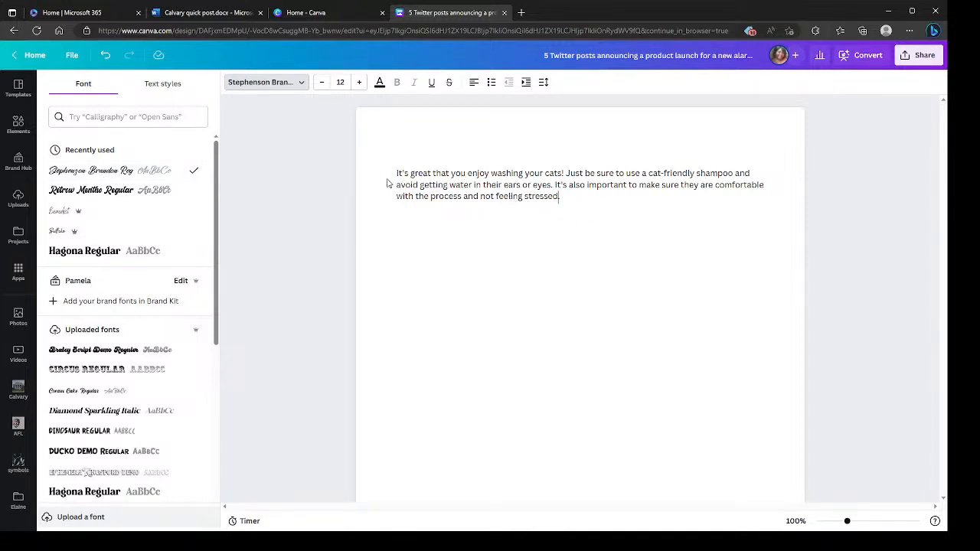
- Select the whole cat-washing paragraph and set it to Stephenson Brandon Reg, size 36
{"action": "left_click_drag", "start_coordinate": [393, 174], "coordinate": [398, 174]}
{"action": "left_click_drag", "start_coordinate": [304, 170], "coordinate": [502, 206]}
{"action": "left_click", "coordinate": [108, 82]}
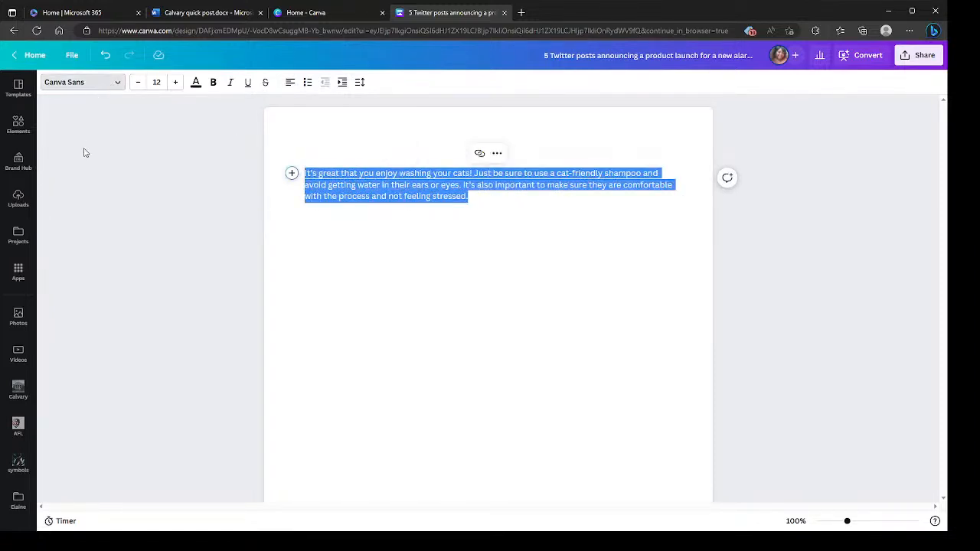
{"action": "left_click", "coordinate": [84, 85]}
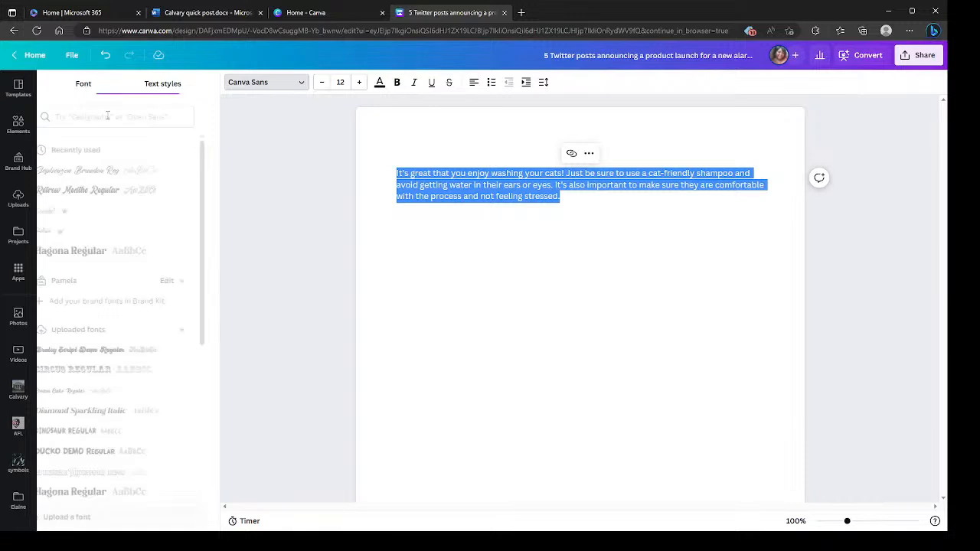
{"action": "left_click", "coordinate": [102, 170]}
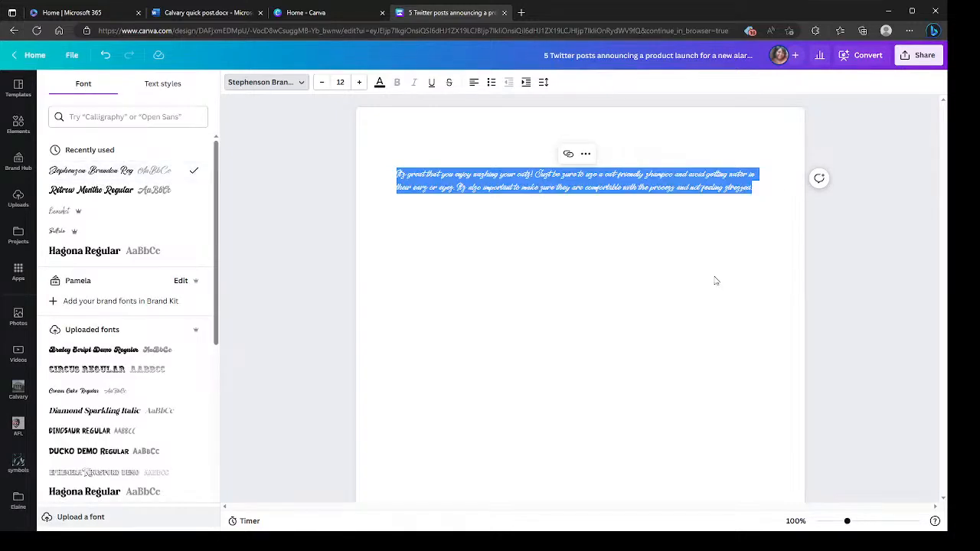
{"action": "left_click", "coordinate": [340, 82]}
{"action": "key", "text": "BackSpace"}
{"action": "type", "text": "36"}
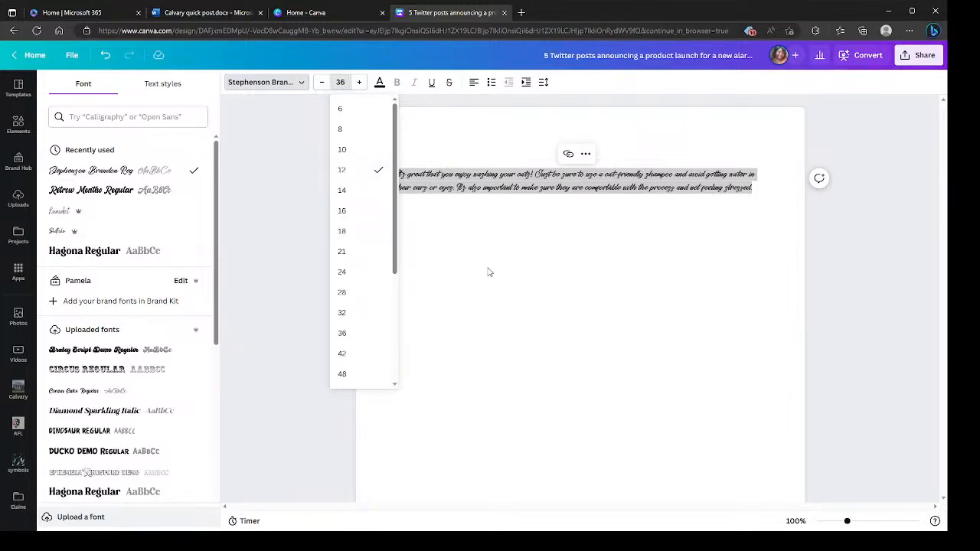
{"action": "key", "text": "Return"}
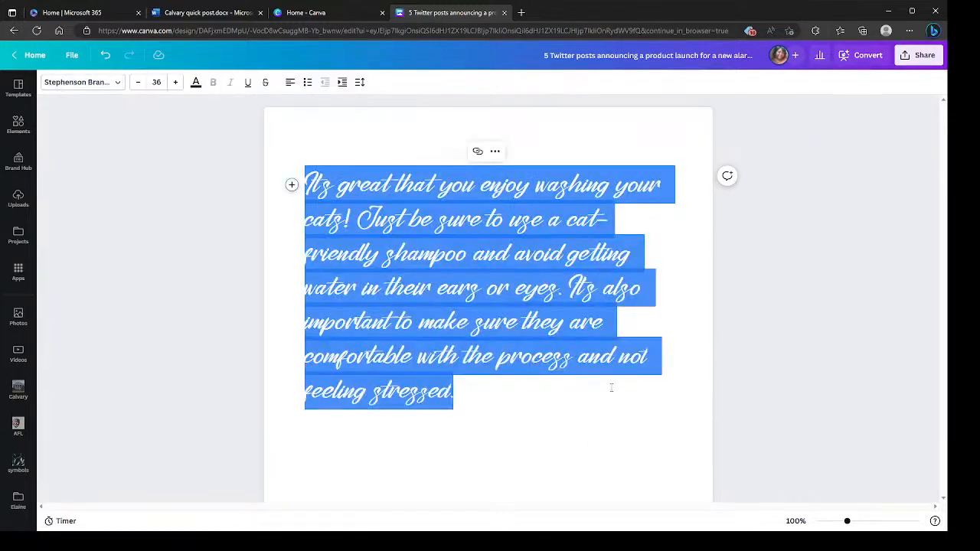
{"action": "left_click", "coordinate": [613, 389]}
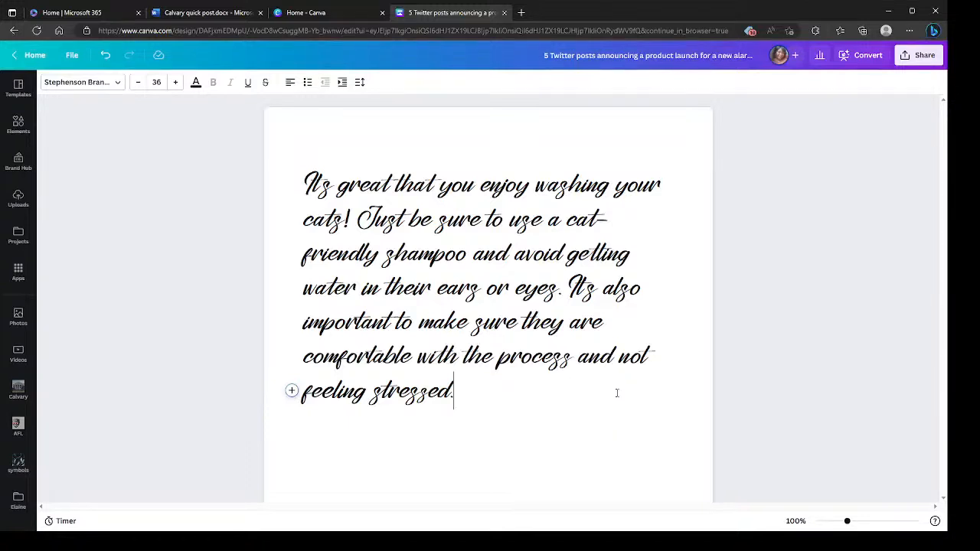
- Insert two more blank lines above the paragraph and keep the cursor on the line directly above it
{"action": "left_click", "coordinate": [365, 141]}
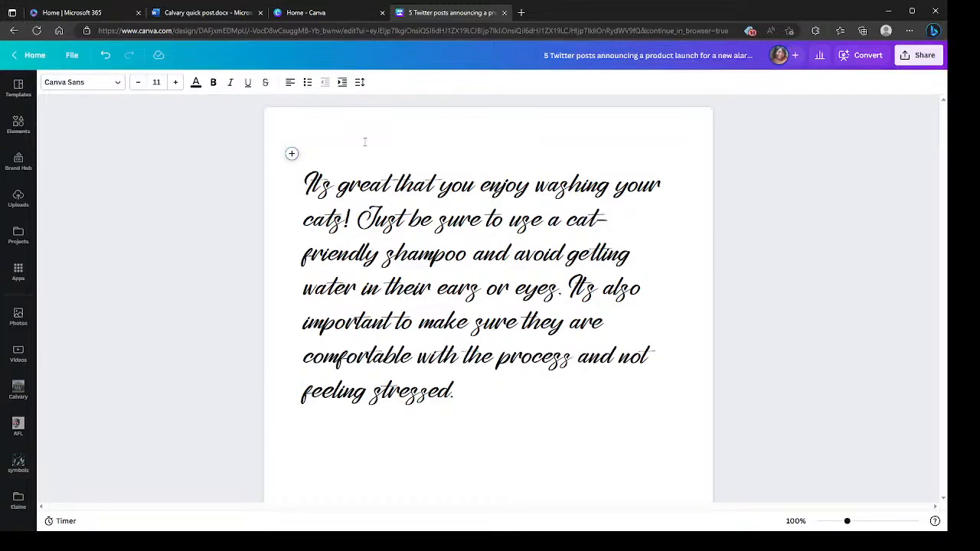
{"action": "key", "text": "Return"}
{"action": "key", "text": "Return"}
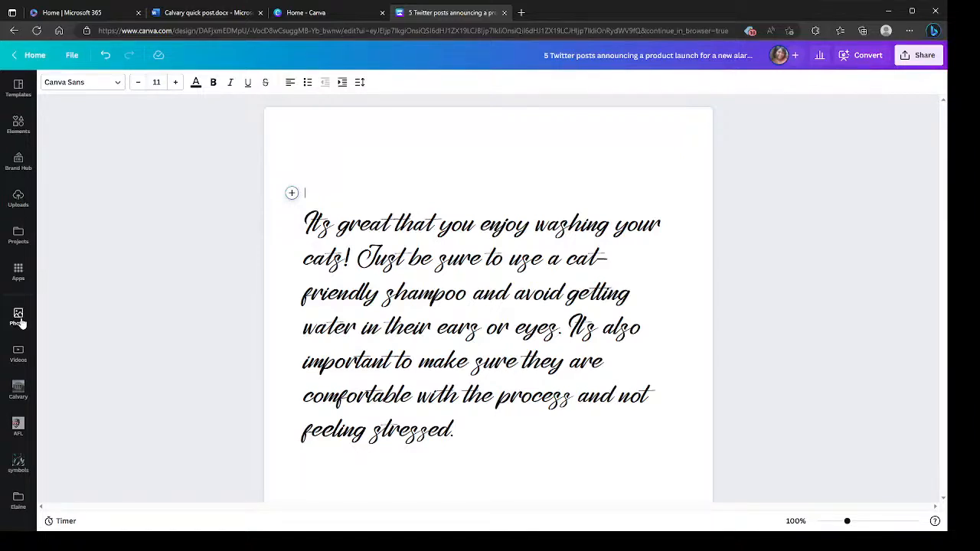
{"action": "left_click_drag", "start_coordinate": [337, 331], "coordinate": [363, 331]}
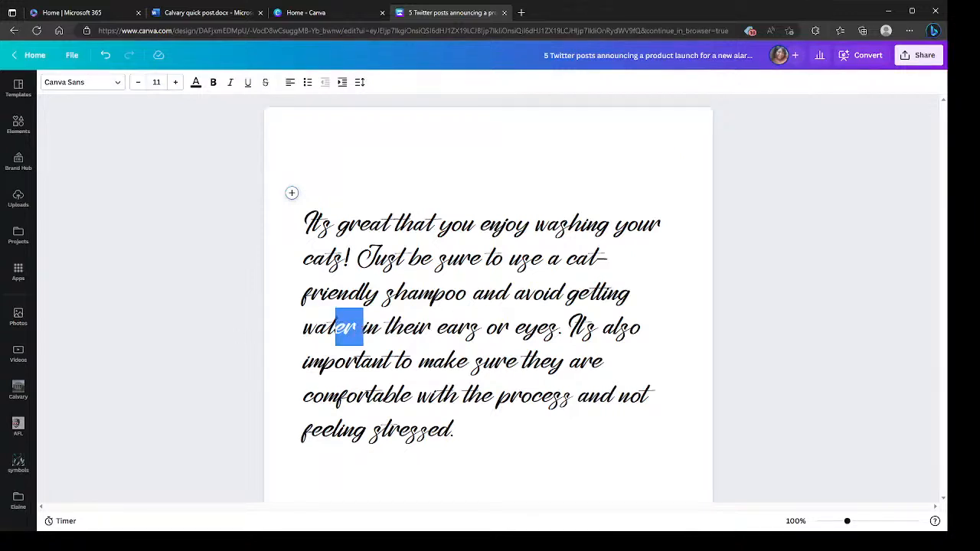
{"action": "left_click", "coordinate": [312, 274]}
{"action": "left_click", "coordinate": [281, 188]}
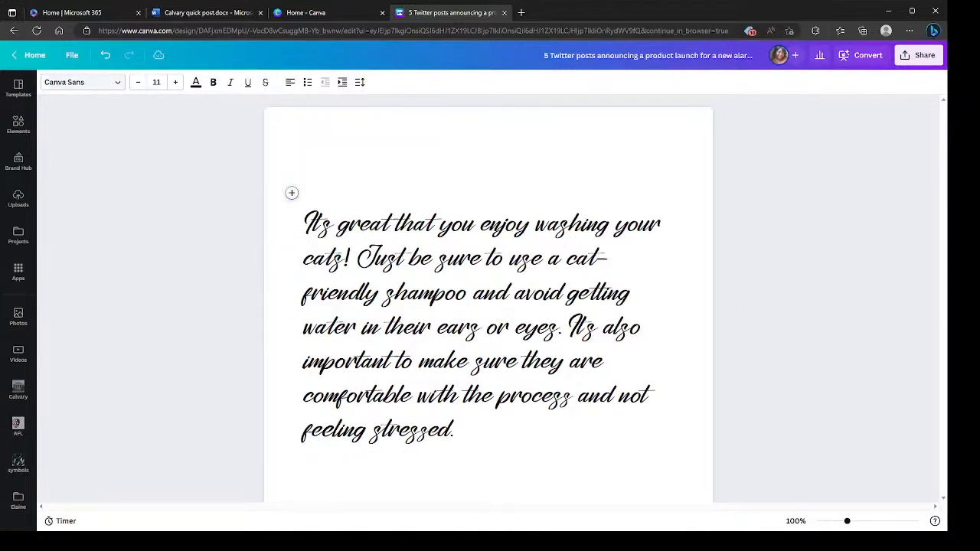
- Search the elements library for "cats bathing"
{"action": "left_click", "coordinate": [18, 124]}
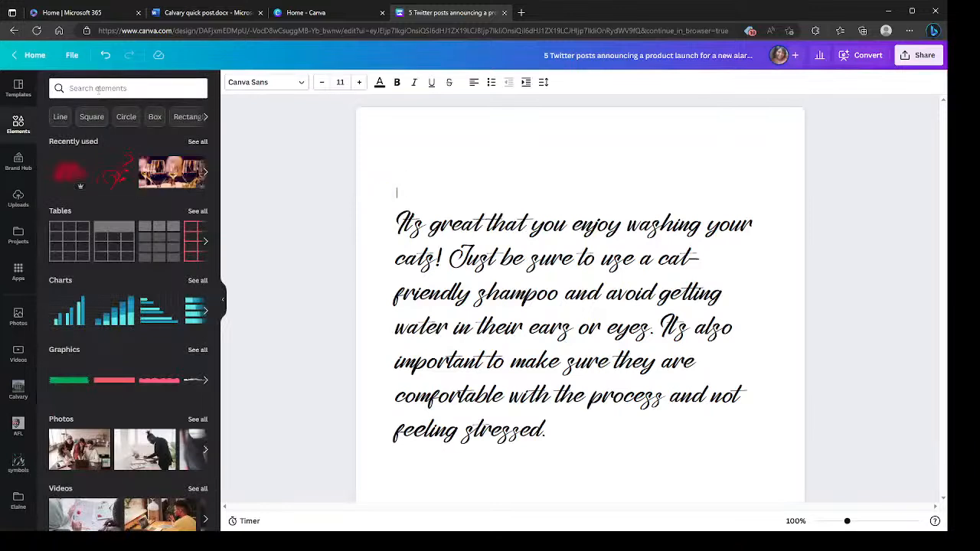
{"action": "left_click", "coordinate": [98, 89]}
{"action": "type", "text": "ca"}
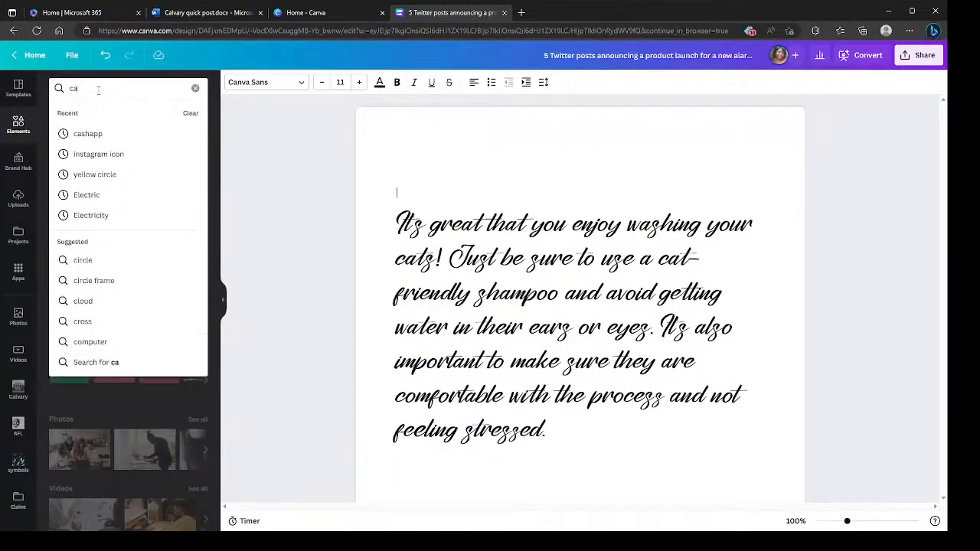
{"action": "type", "text": "ts bathing"}
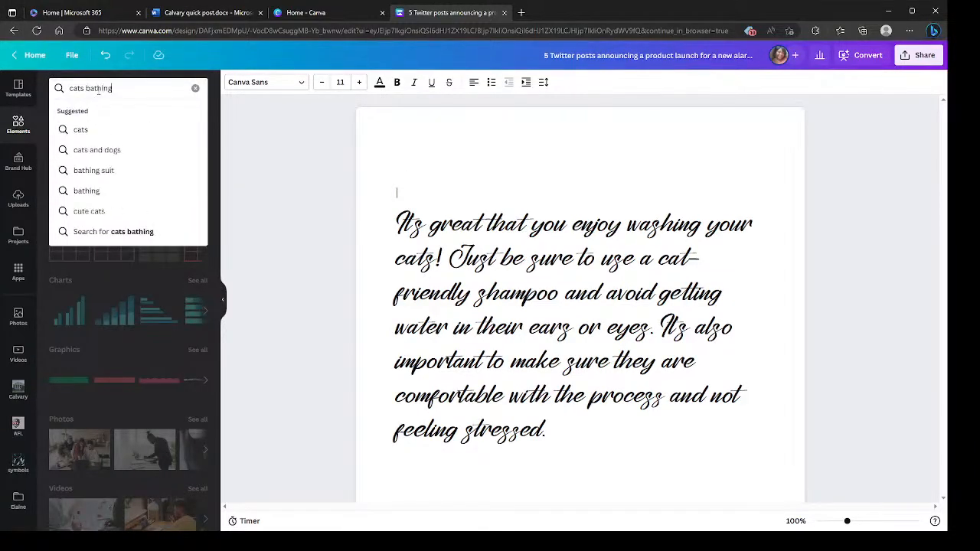
{"action": "key", "text": "Return"}
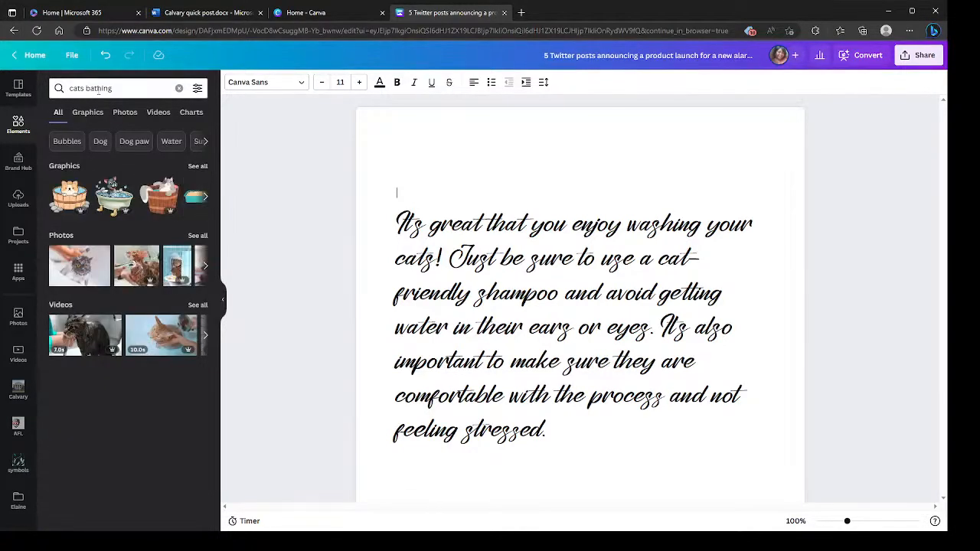
- Browse the graphics and photo results for "cats bathing" and insert the close-up photo of the wet, scowling tabby above the paragraph
{"action": "left_click", "coordinate": [196, 166]}
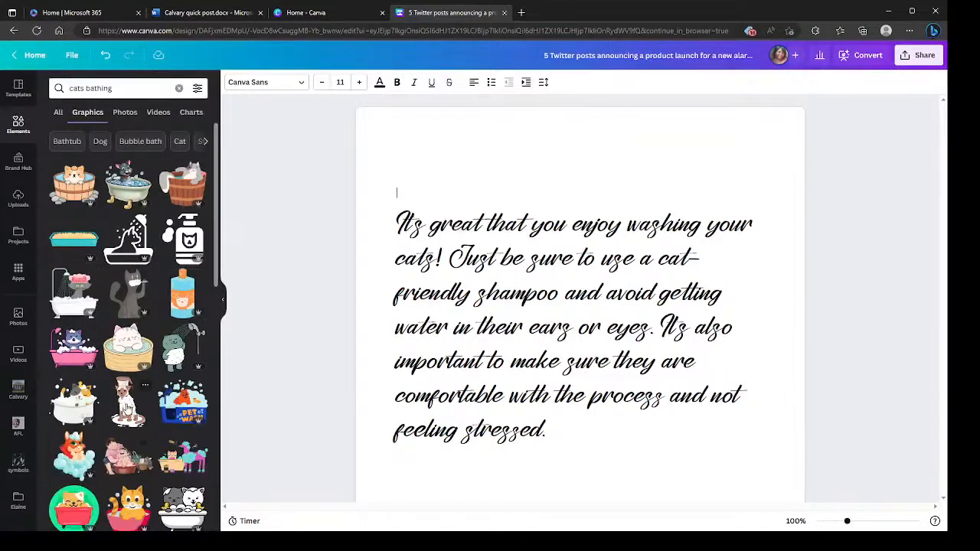
{"action": "scroll", "coordinate": [123, 428], "scroll_direction": "down", "scroll_amount": 3}
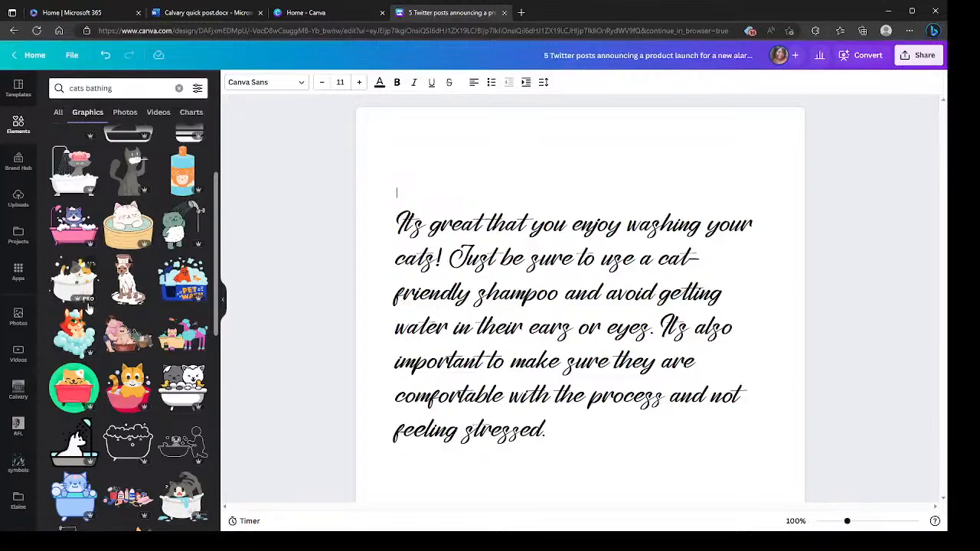
{"action": "left_click", "coordinate": [122, 112]}
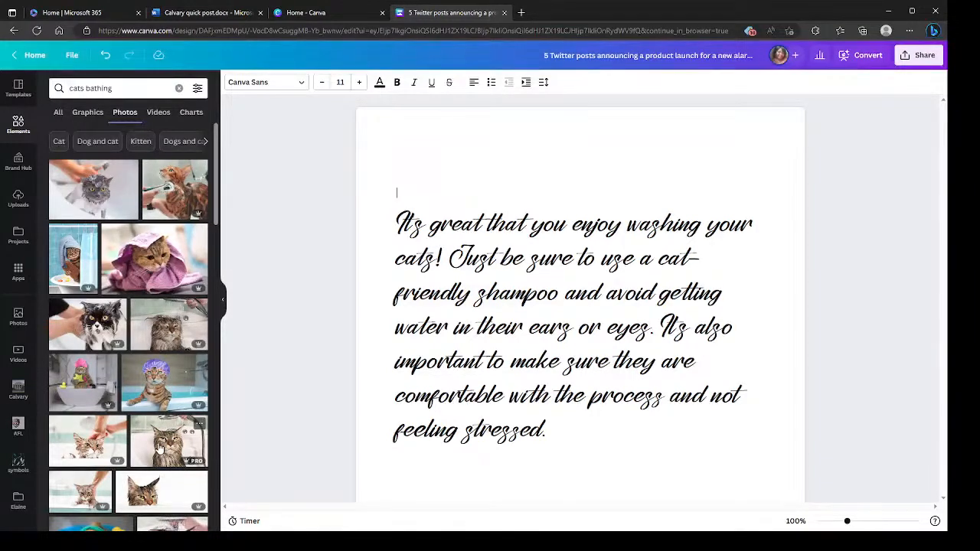
{"action": "scroll", "coordinate": [161, 447], "scroll_direction": "down", "scroll_amount": 3}
{"action": "scroll", "coordinate": [151, 432], "scroll_direction": "down", "scroll_amount": 2}
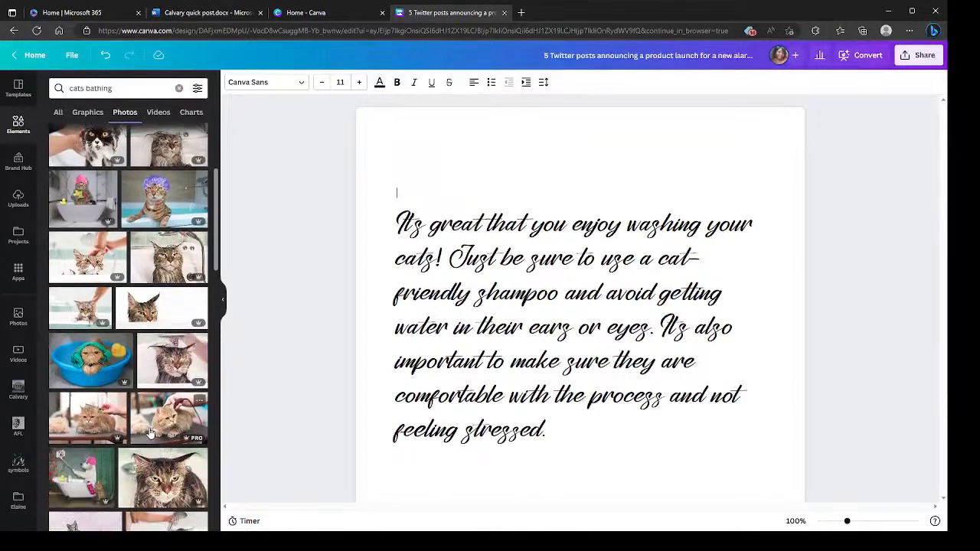
{"action": "scroll", "coordinate": [151, 432], "scroll_direction": "down", "scroll_amount": 1}
{"action": "scroll", "coordinate": [151, 433], "scroll_direction": "down", "scroll_amount": 2}
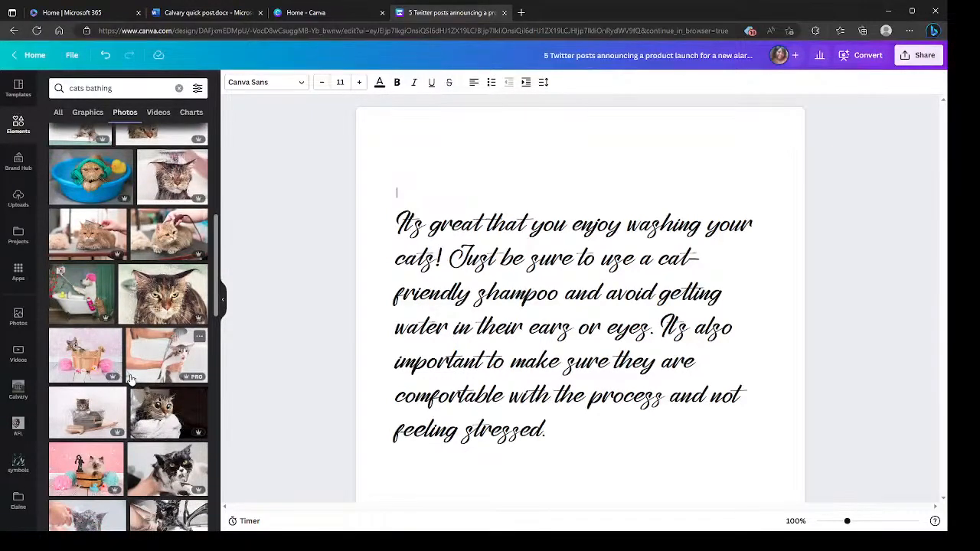
{"action": "scroll", "coordinate": [130, 378], "scroll_direction": "down", "scroll_amount": 2}
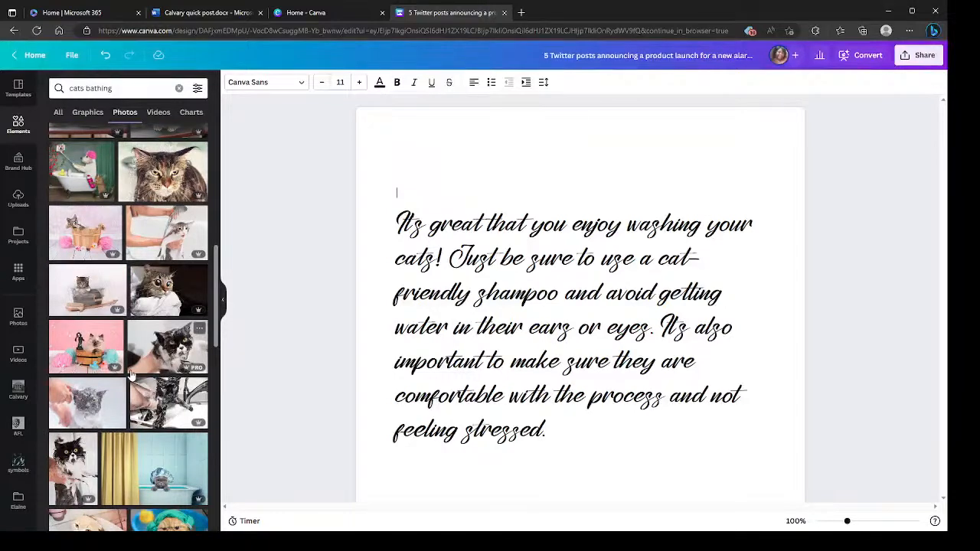
{"action": "left_click", "coordinate": [157, 176]}
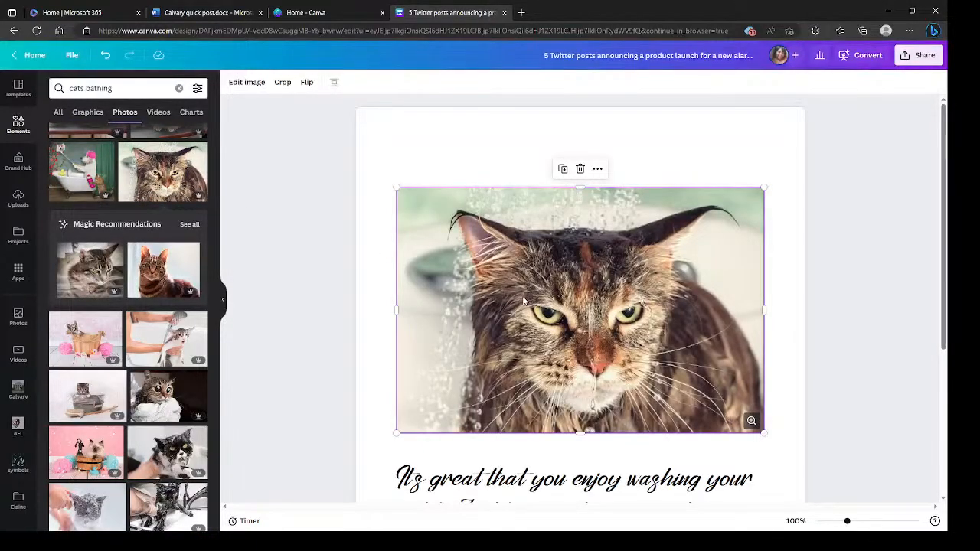
- Shrink the inserted wet-cat photo proportionally to roughly three-fifths of the text width
{"action": "scroll", "coordinate": [528, 289], "scroll_direction": "down", "scroll_amount": 3}
{"action": "scroll", "coordinate": [535, 306], "scroll_direction": "up", "scroll_amount": 2}
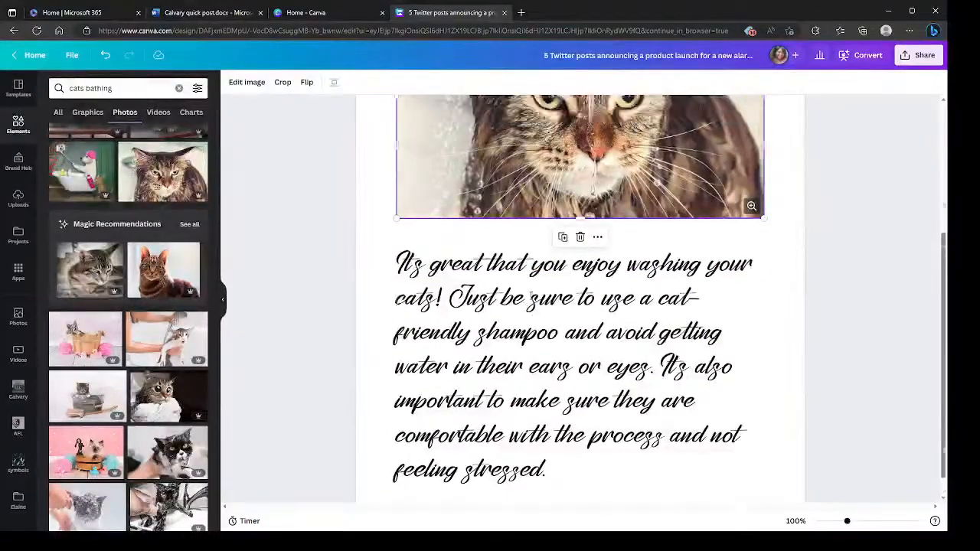
{"action": "scroll", "coordinate": [536, 307], "scroll_direction": "up", "scroll_amount": 1}
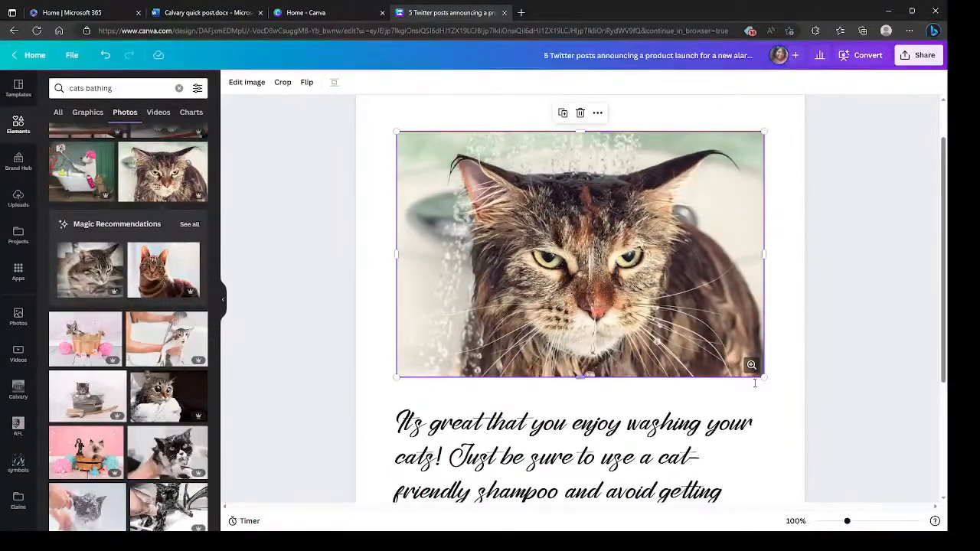
{"action": "left_click_drag", "start_coordinate": [763, 377], "coordinate": [694, 284]}
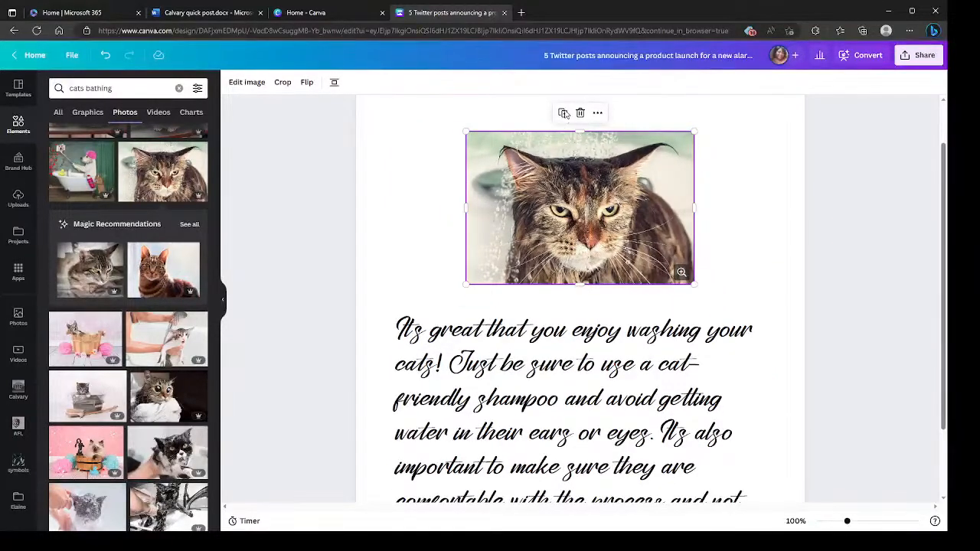
{"action": "left_click", "coordinate": [528, 119]}
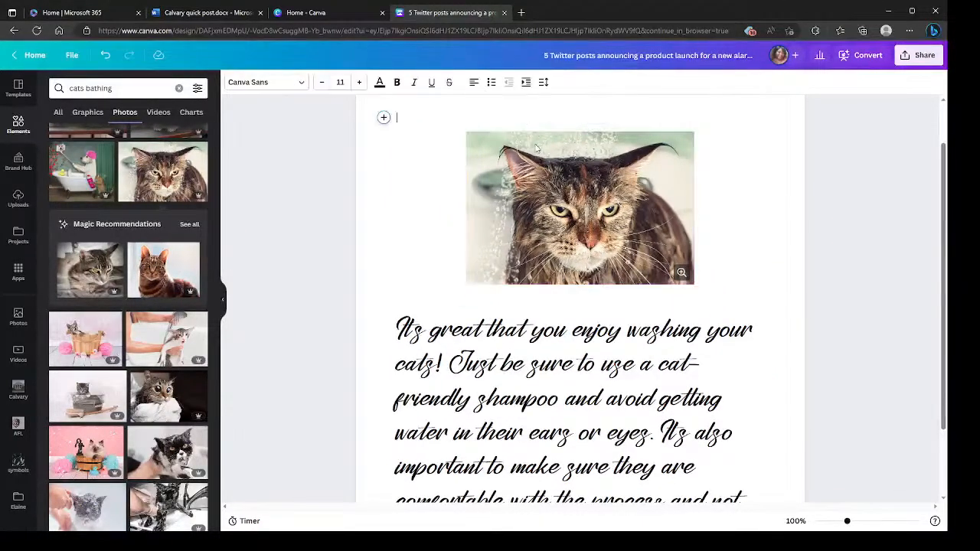
{"action": "left_click", "coordinate": [534, 184]}
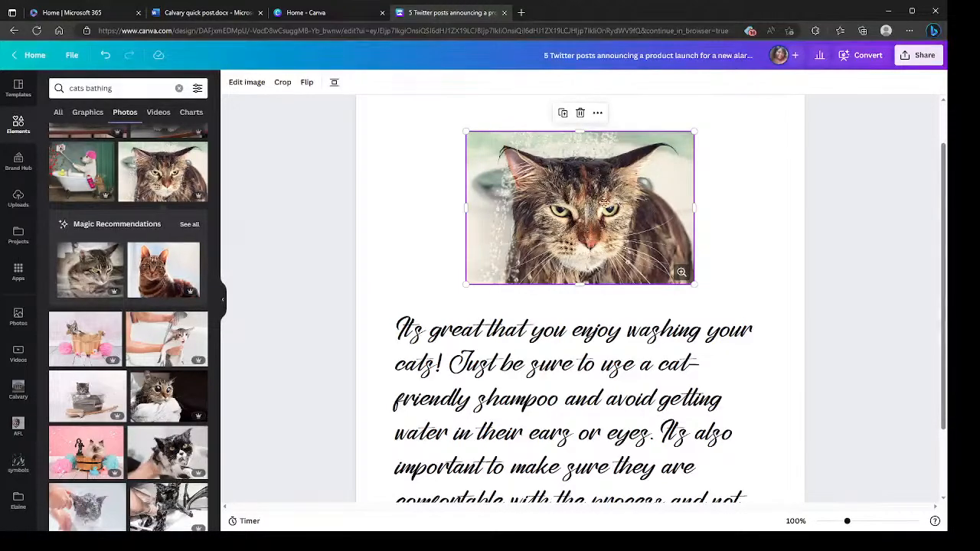
{"action": "scroll", "coordinate": [738, 213], "scroll_direction": "down", "scroll_amount": 2}
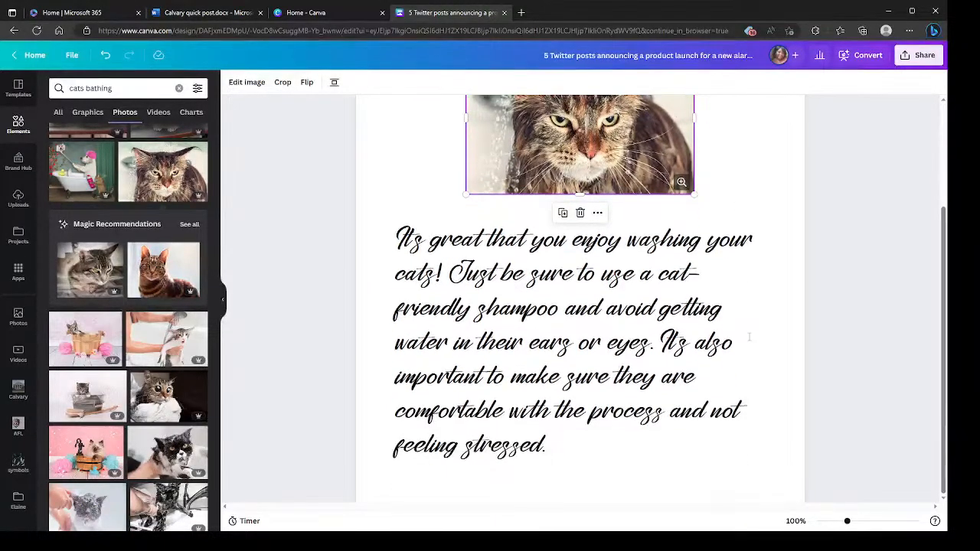
{"action": "scroll", "coordinate": [776, 420], "scroll_direction": "up", "scroll_amount": 2}
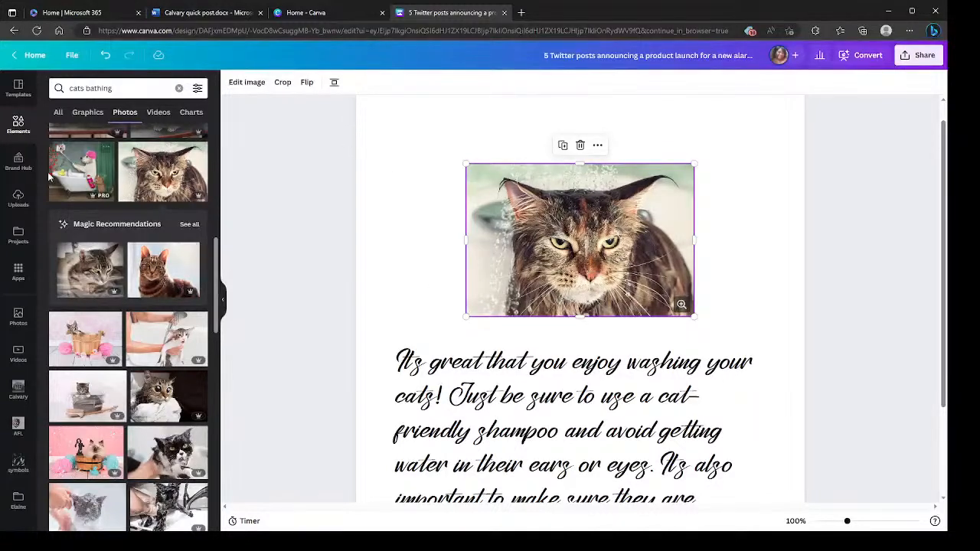
{"action": "left_click", "coordinate": [410, 129]}
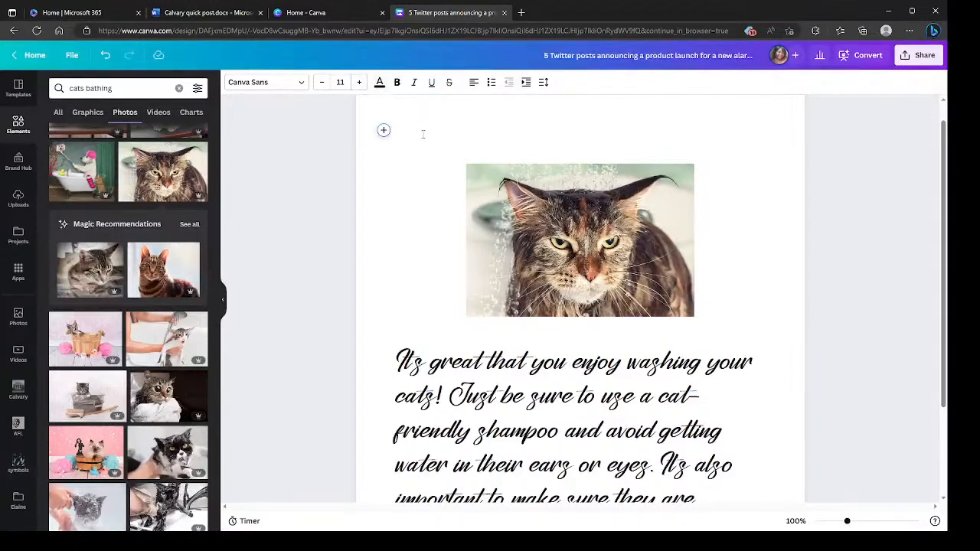
{"action": "left_click", "coordinate": [382, 218]}
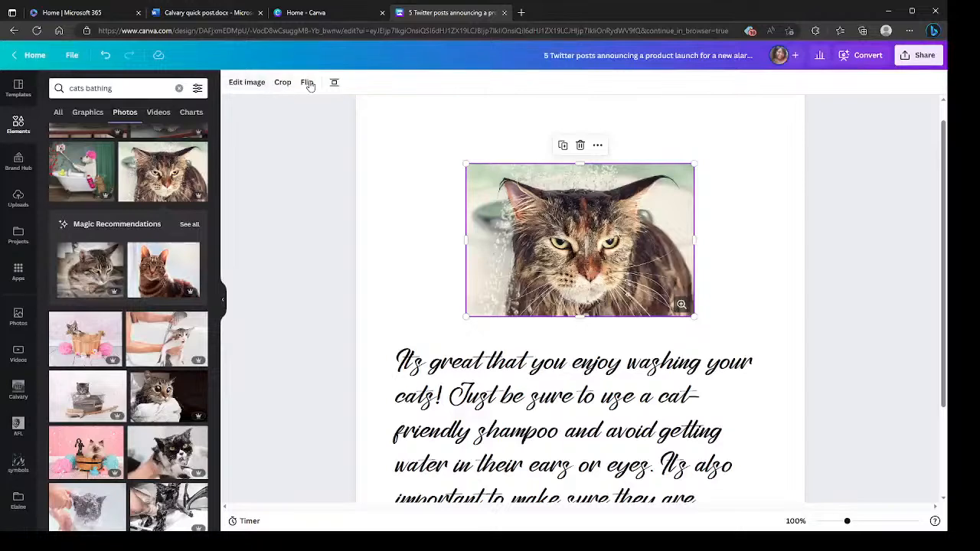
{"action": "left_click", "coordinate": [394, 138]}
{"action": "left_click", "coordinate": [408, 283]}
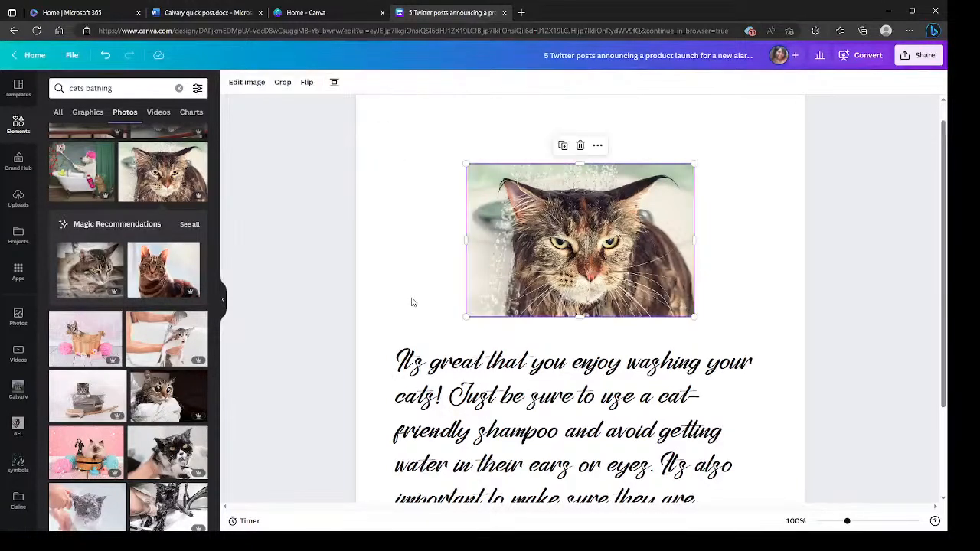
{"action": "scroll", "coordinate": [775, 397], "scroll_direction": "down", "scroll_amount": 2}
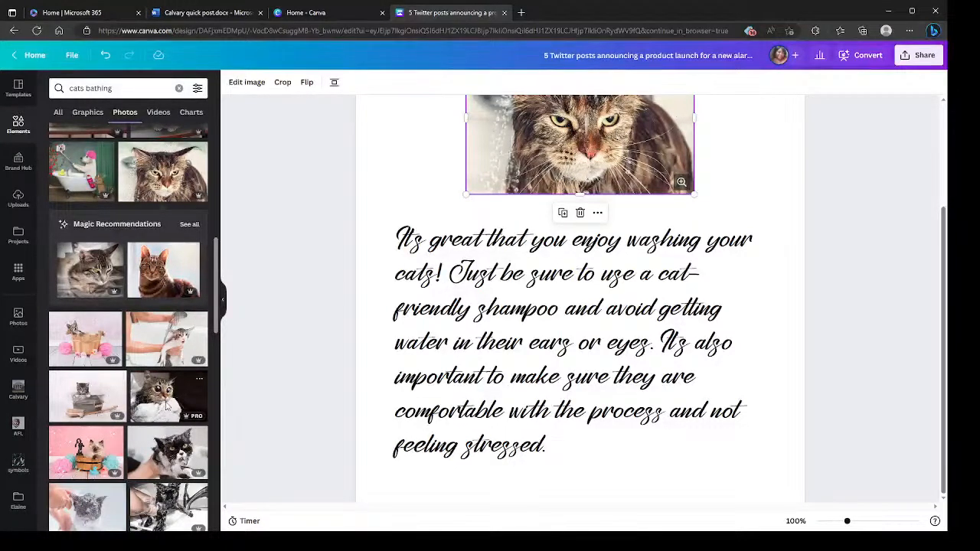
- Insert the photo of the wide-eyed cat wrapped in a towel below the first one and save its alternative text without a description
{"action": "left_click", "coordinate": [153, 407]}
{"action": "right_click", "coordinate": [544, 414]}
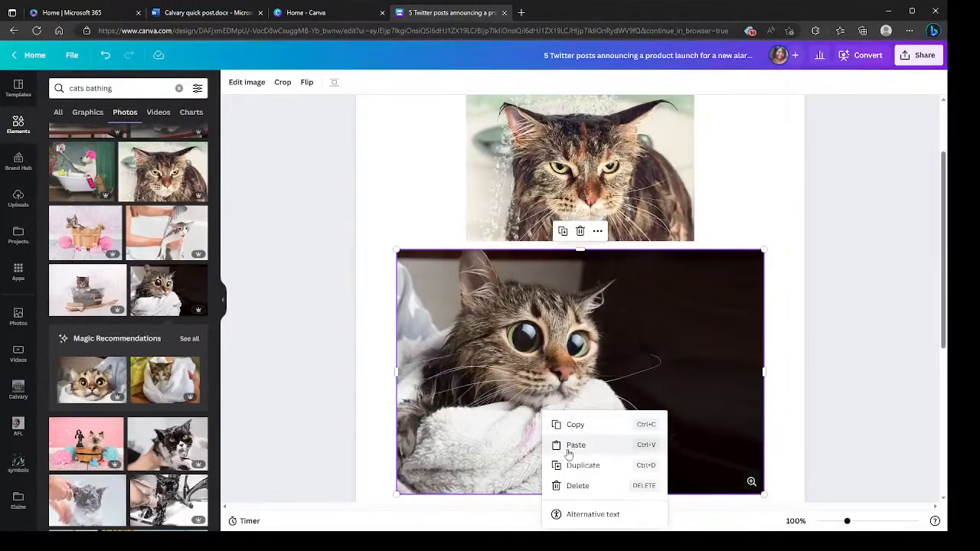
{"action": "left_click", "coordinate": [597, 519]}
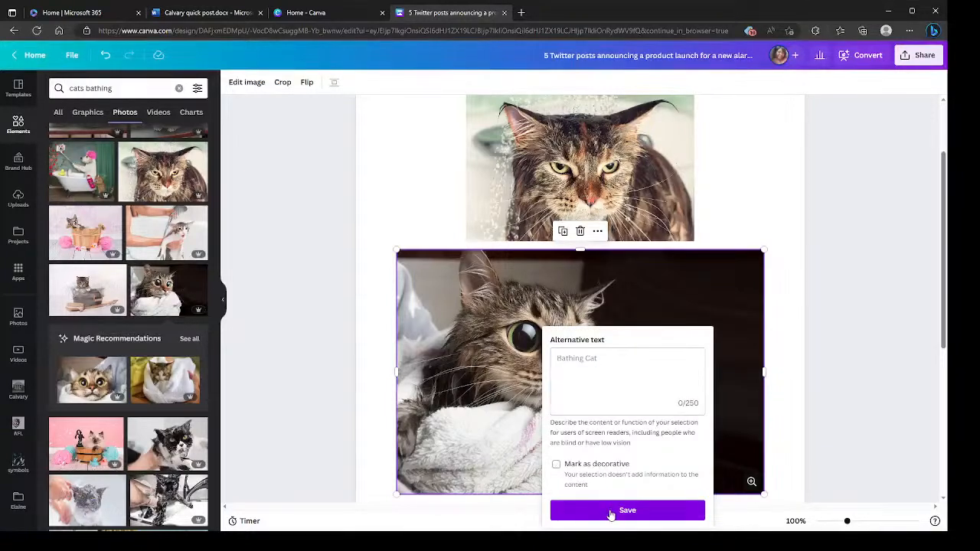
{"action": "left_click", "coordinate": [628, 510]}
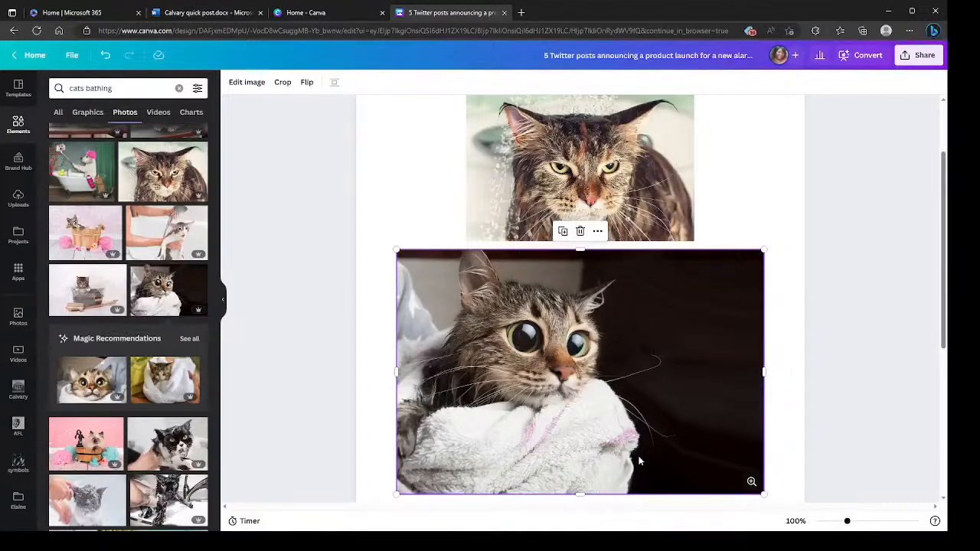
- Undo the deletion of the wet-cat photo and delete the towel-wrapped cat photo instead
{"action": "scroll", "coordinate": [631, 255], "scroll_direction": "up", "scroll_amount": 1}
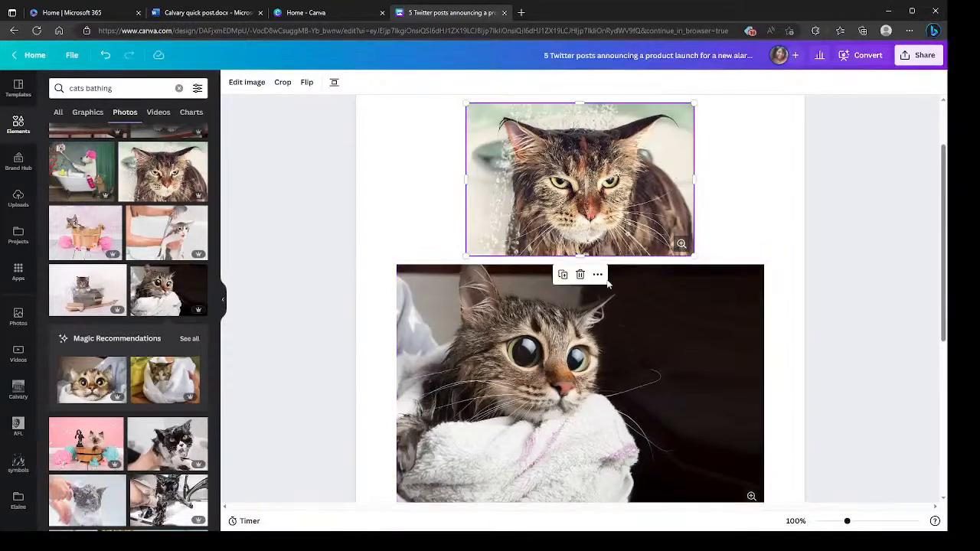
{"action": "scroll", "coordinate": [588, 280], "scroll_direction": "down", "scroll_amount": 2}
{"action": "scroll", "coordinate": [656, 285], "scroll_direction": "down", "scroll_amount": 2}
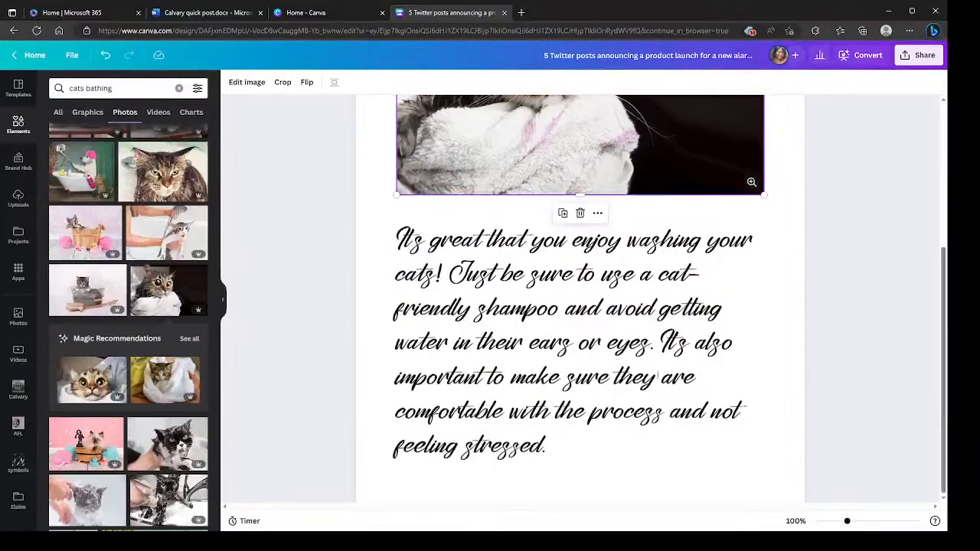
{"action": "scroll", "coordinate": [681, 436], "scroll_direction": "up", "scroll_amount": 2}
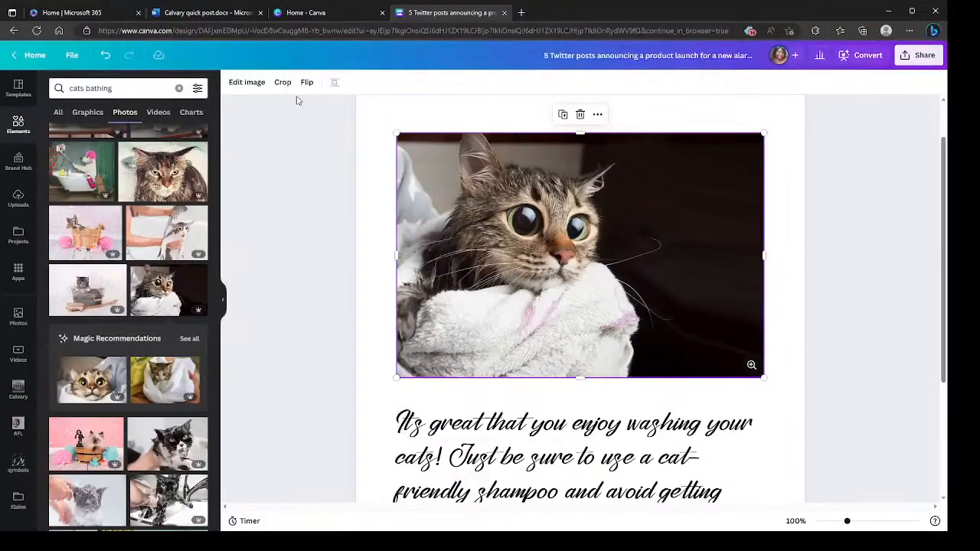
{"action": "left_click", "coordinate": [106, 57]}
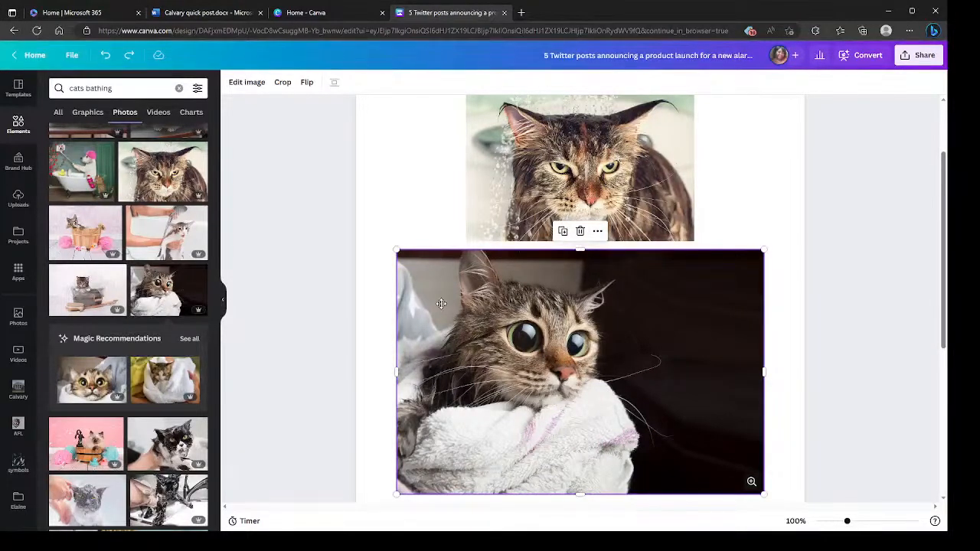
{"action": "right_click", "coordinate": [488, 304]}
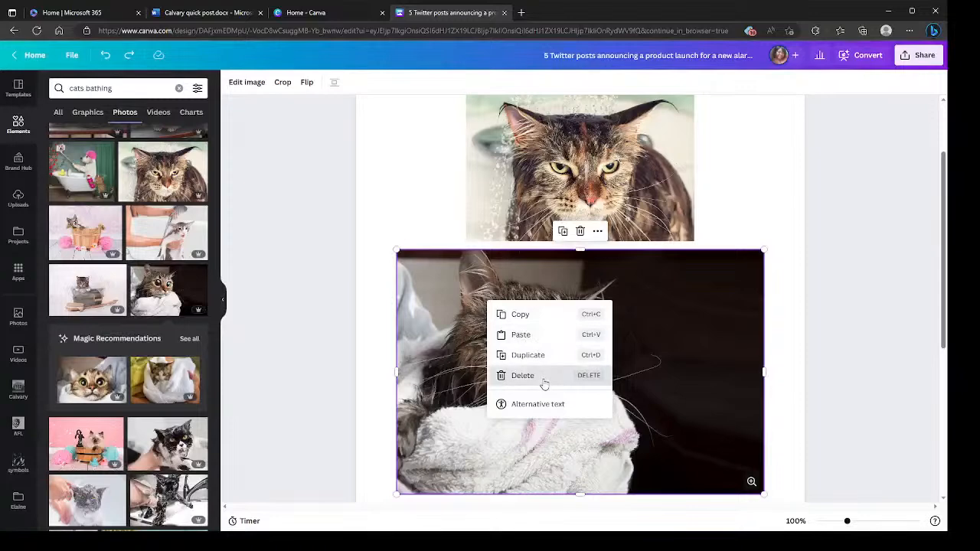
{"action": "left_click", "coordinate": [541, 374]}
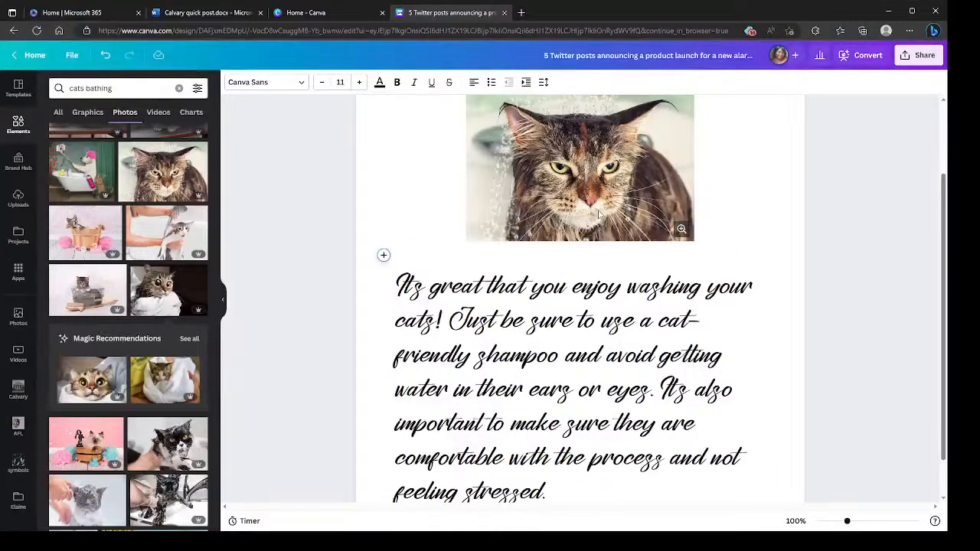
- Indent the whole cat-washing paragraph by one level and take the indent back again
{"action": "left_click_drag", "start_coordinate": [396, 273], "coordinate": [732, 488]}
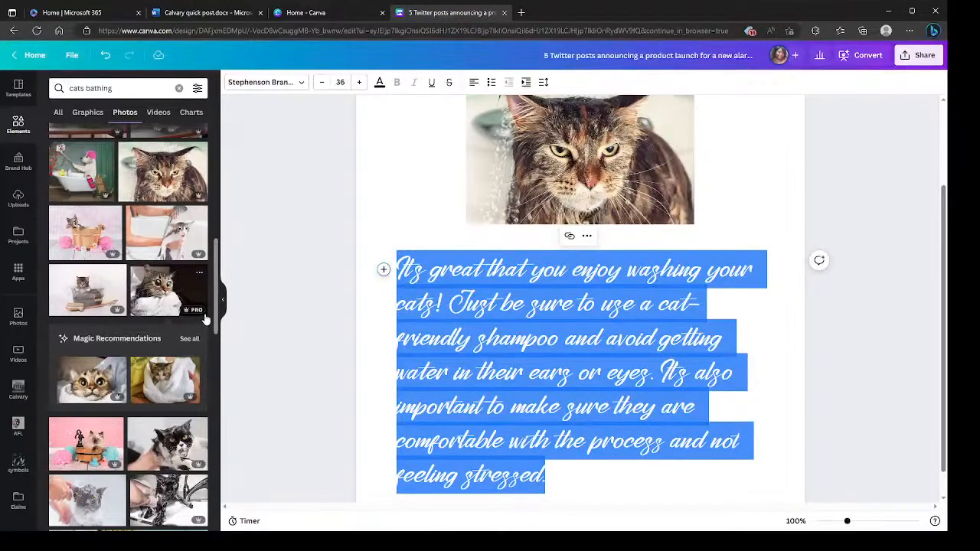
{"action": "left_click", "coordinate": [526, 82]}
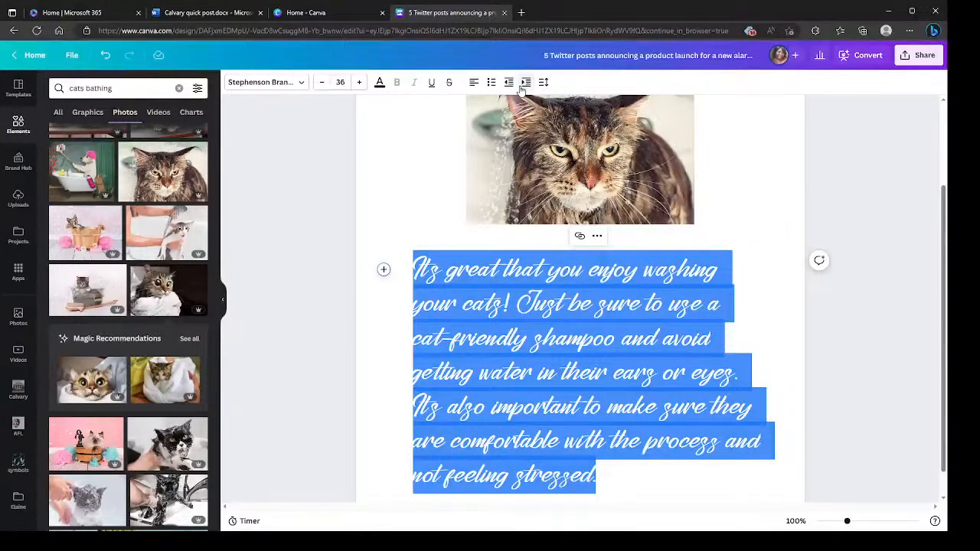
{"action": "left_click", "coordinate": [509, 82]}
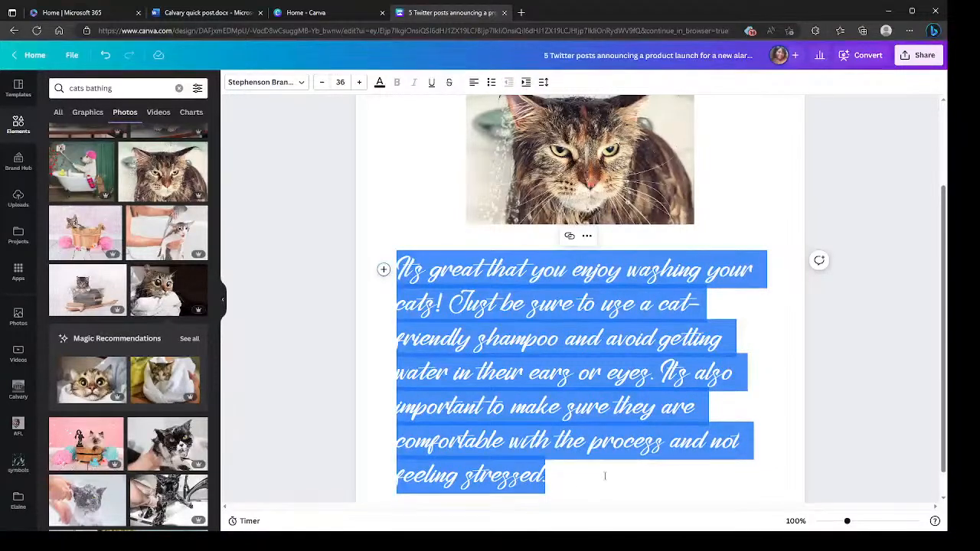
{"action": "scroll", "coordinate": [605, 476], "scroll_direction": "down", "scroll_amount": 1}
- Try the Retro filter on the wet-cat photo, reset the filter to None and close the image editing options
{"action": "left_click", "coordinate": [503, 153]}
{"action": "scroll", "coordinate": [503, 208], "scroll_direction": "up", "scroll_amount": 2}
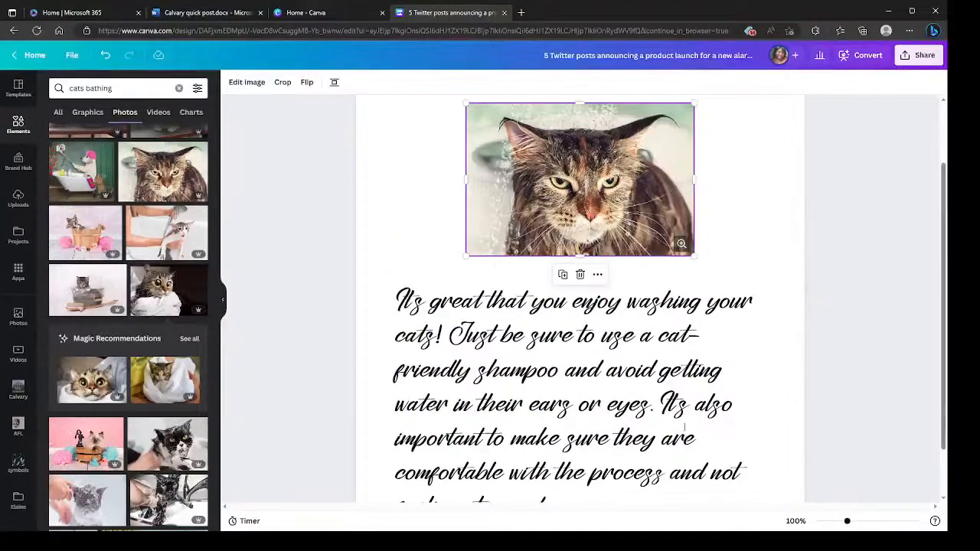
{"action": "scroll", "coordinate": [684, 427], "scroll_direction": "up", "scroll_amount": 3}
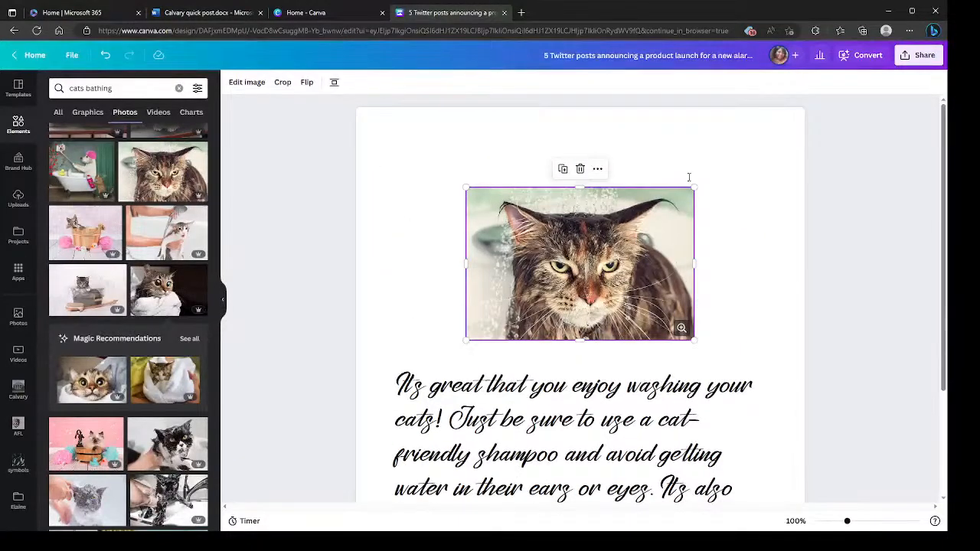
{"action": "left_click", "coordinate": [244, 85]}
{"action": "left_click", "coordinate": [205, 246]}
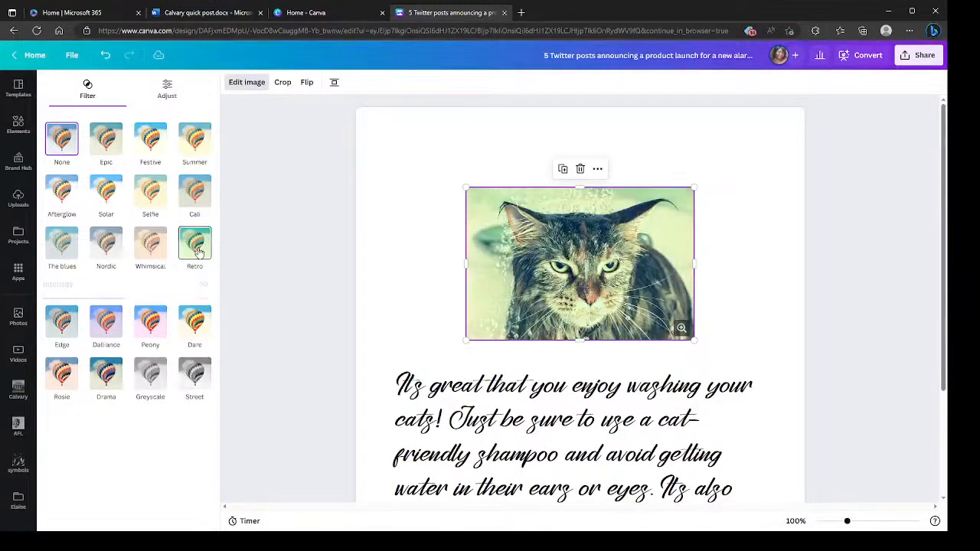
{"action": "left_click", "coordinate": [48, 137]}
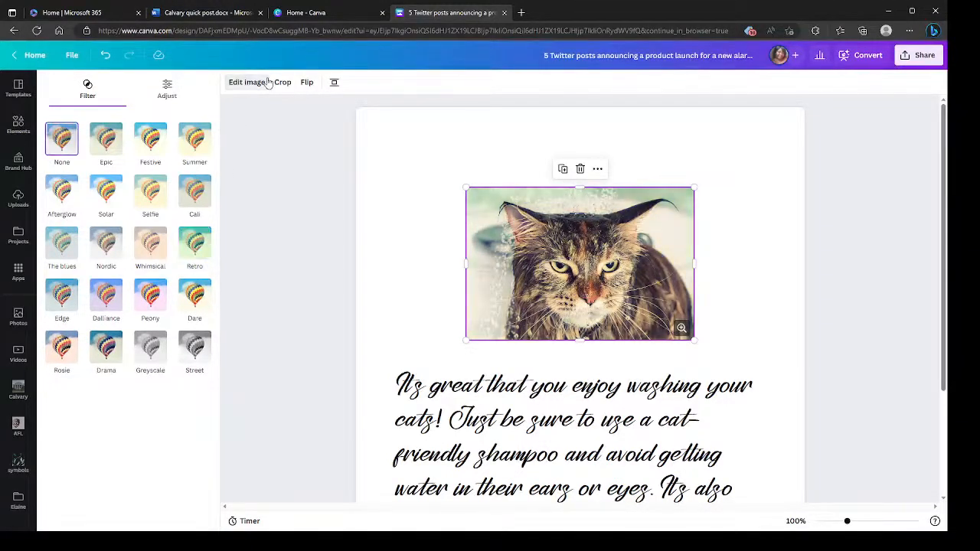
{"action": "left_click", "coordinate": [249, 84]}
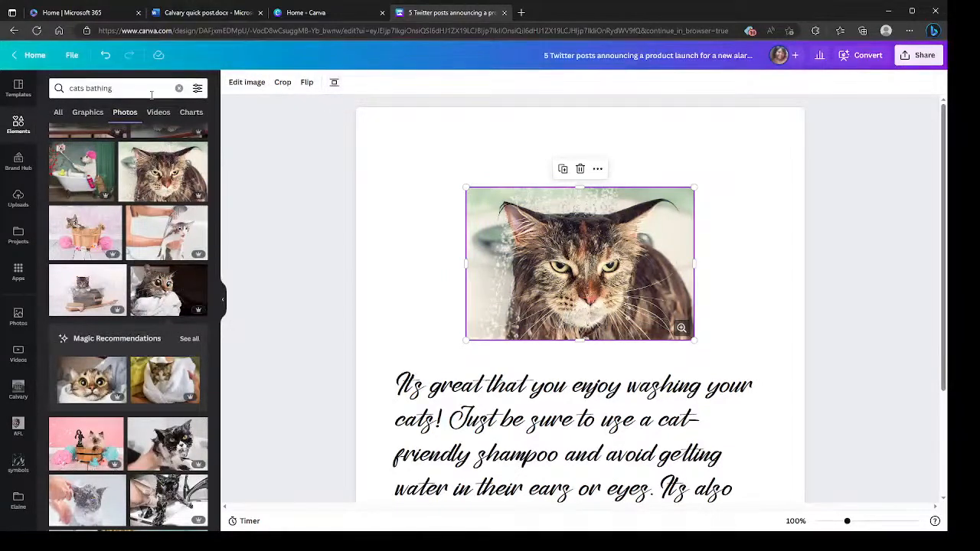
{"action": "left_click", "coordinate": [404, 135]}
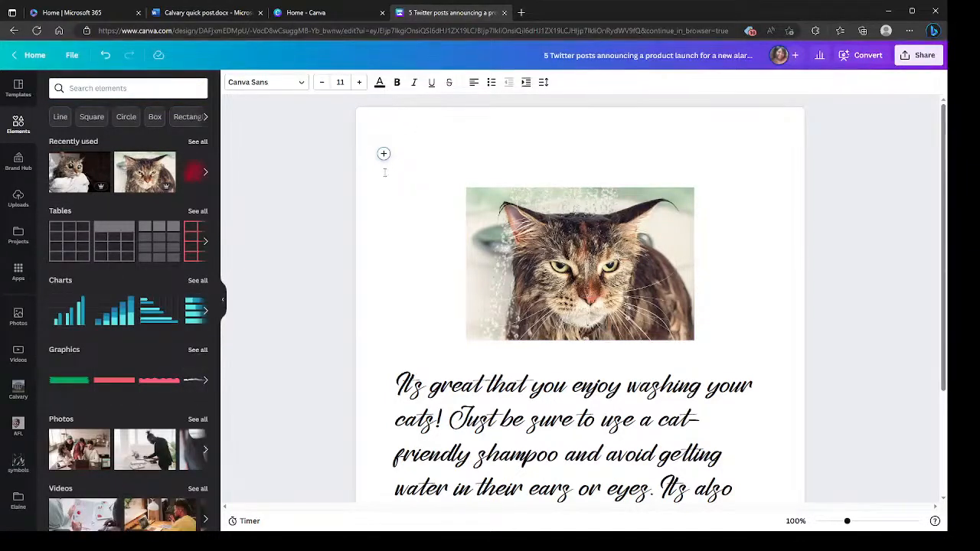
{"action": "left_click", "coordinate": [407, 255]}
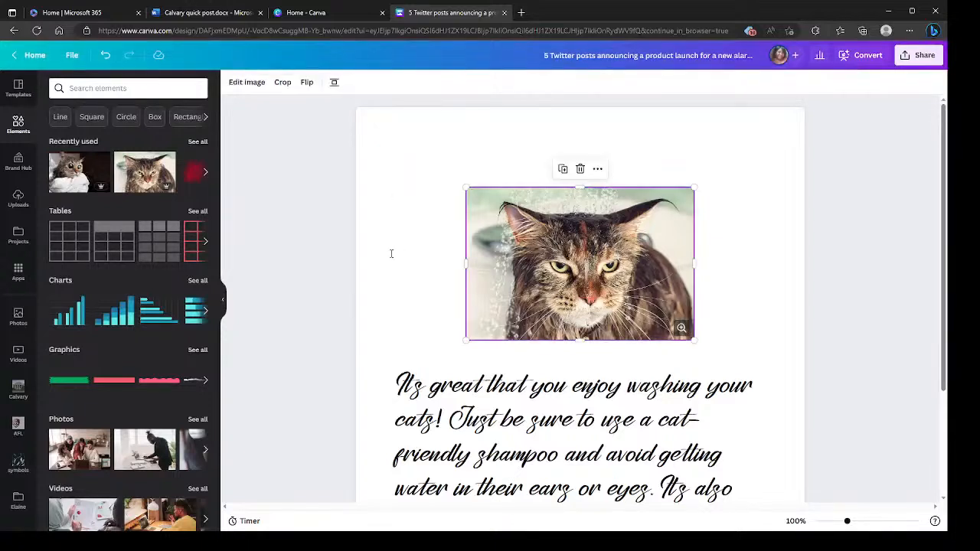
{"action": "left_click", "coordinate": [379, 264]}
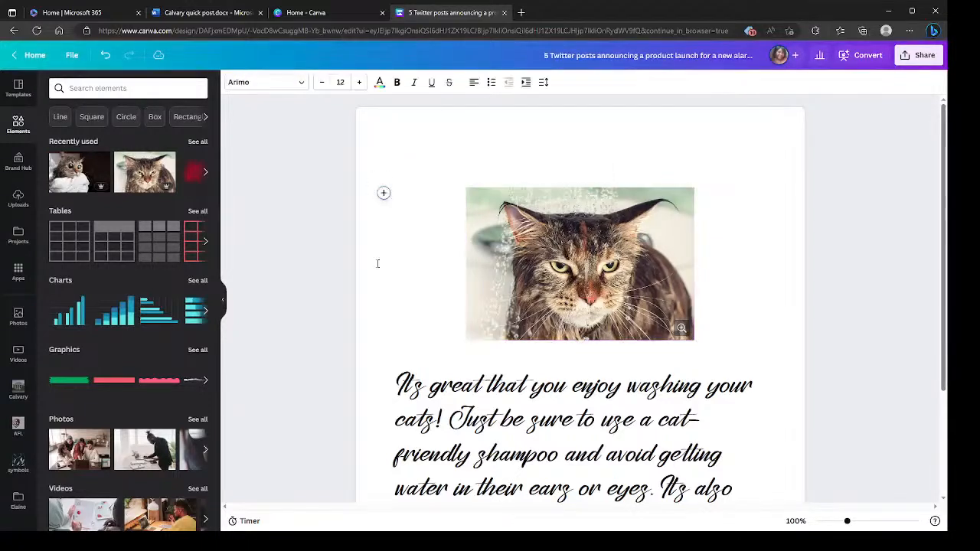
- Repeat the recent "red smoke" element search, show all graphics and insert the wavy smoke trail below the cat photo
{"action": "left_click", "coordinate": [99, 88]}
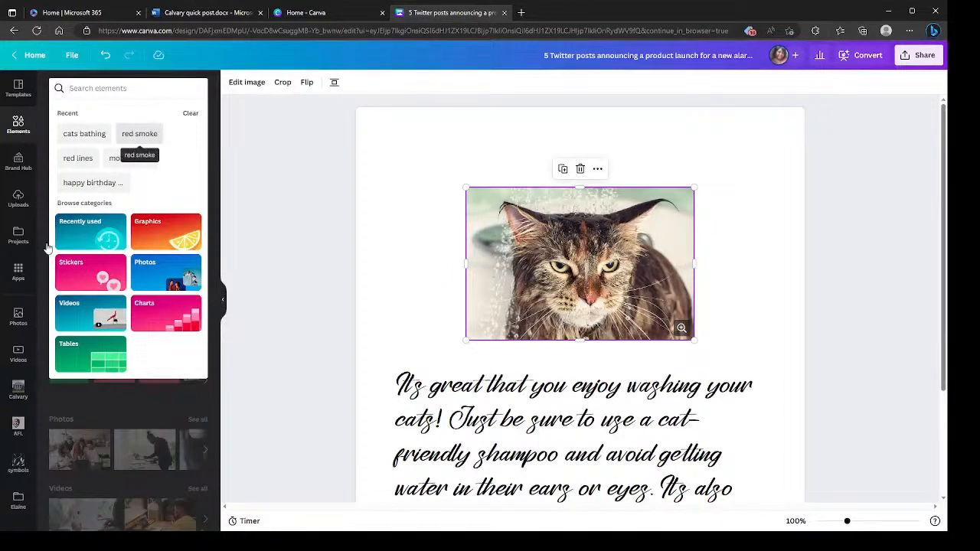
{"action": "left_click", "coordinate": [149, 134]}
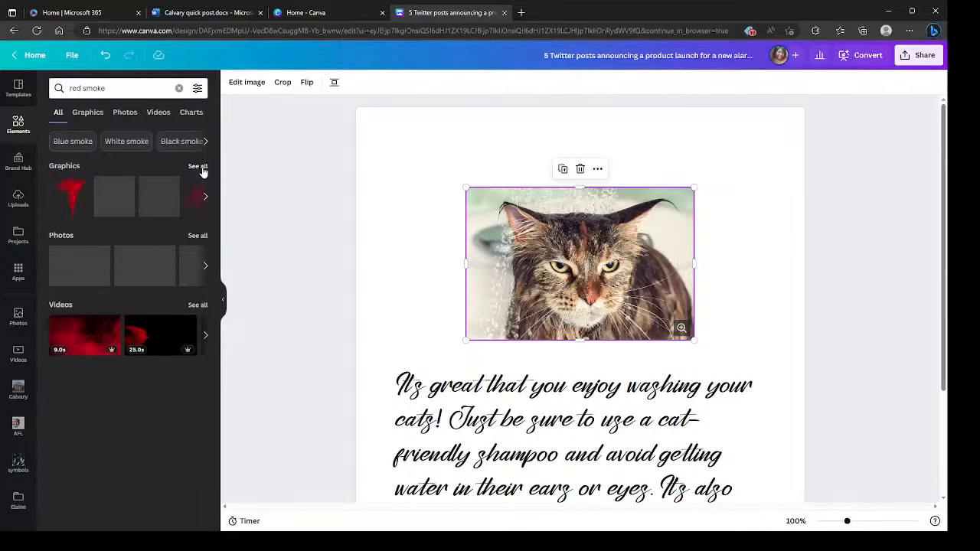
{"action": "left_click", "coordinate": [197, 166]}
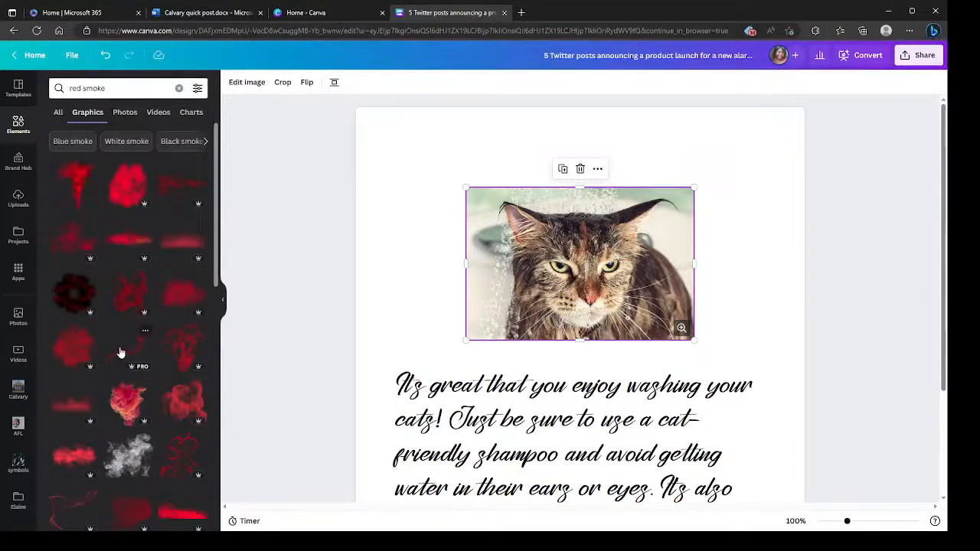
{"action": "left_click", "coordinate": [122, 351]}
- View the inserted smoke graphic enlarged and return to the document
{"action": "scroll", "coordinate": [562, 336], "scroll_direction": "down", "scroll_amount": 3}
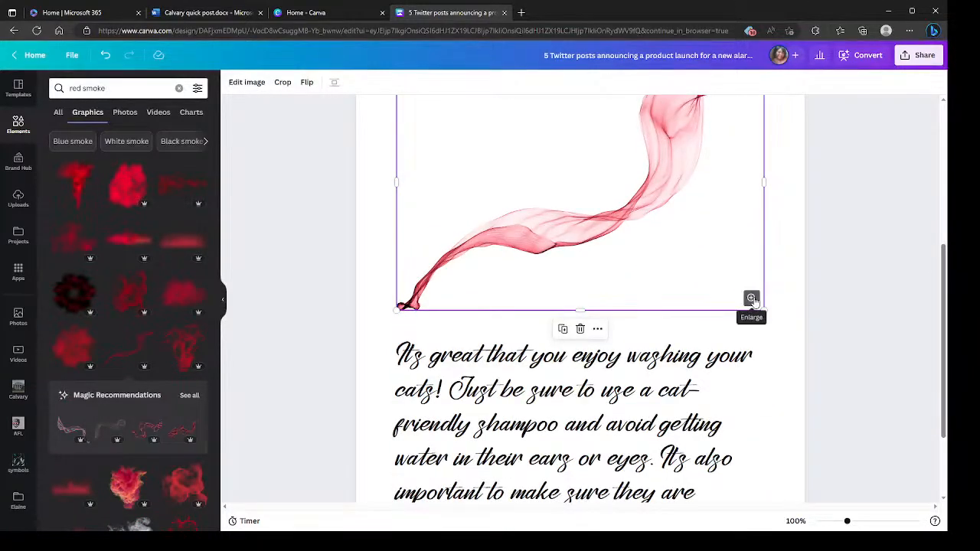
{"action": "left_click", "coordinate": [752, 299]}
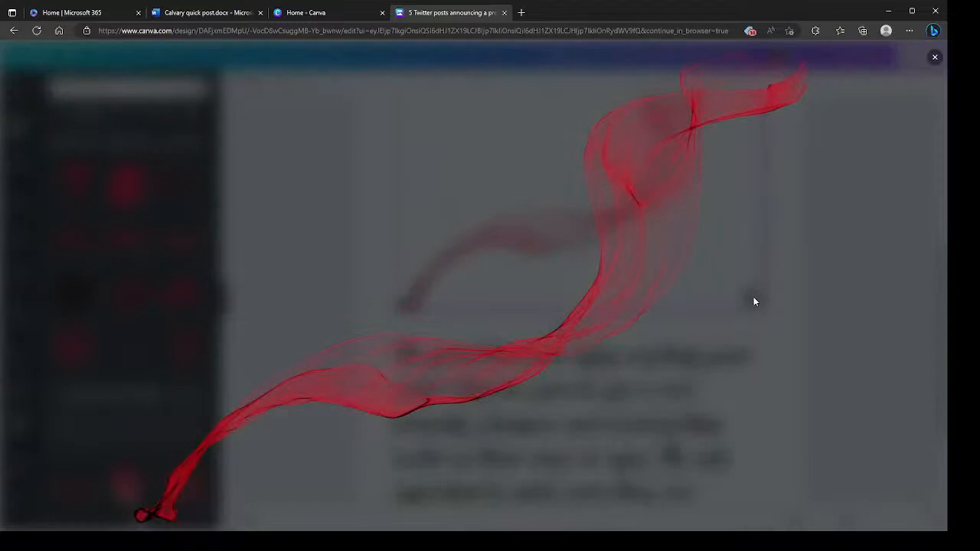
{"action": "left_click", "coordinate": [857, 81]}
{"action": "scroll", "coordinate": [580, 285], "scroll_direction": "up", "scroll_amount": 3}
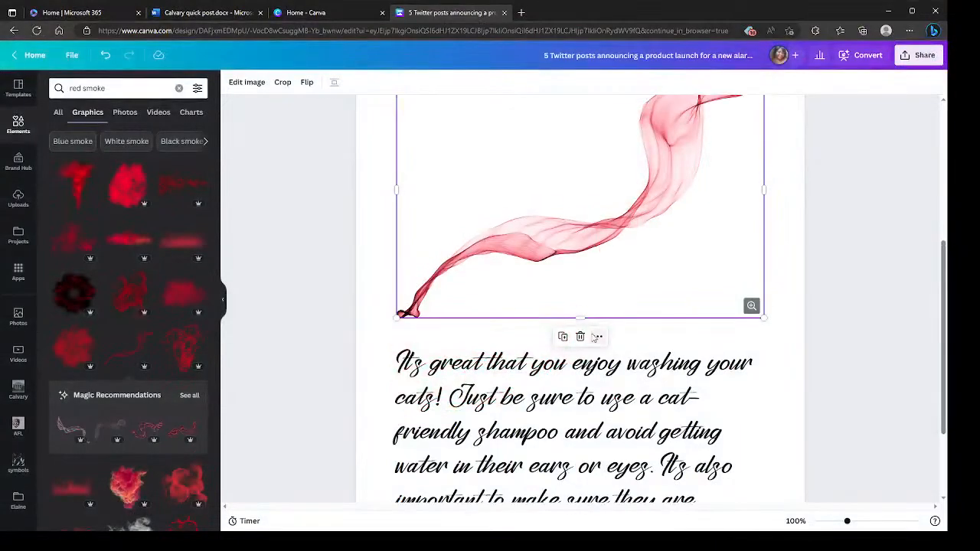
- Check the smoke graphic's available commands and delete the graphic from the document
{"action": "right_click", "coordinate": [580, 285]}
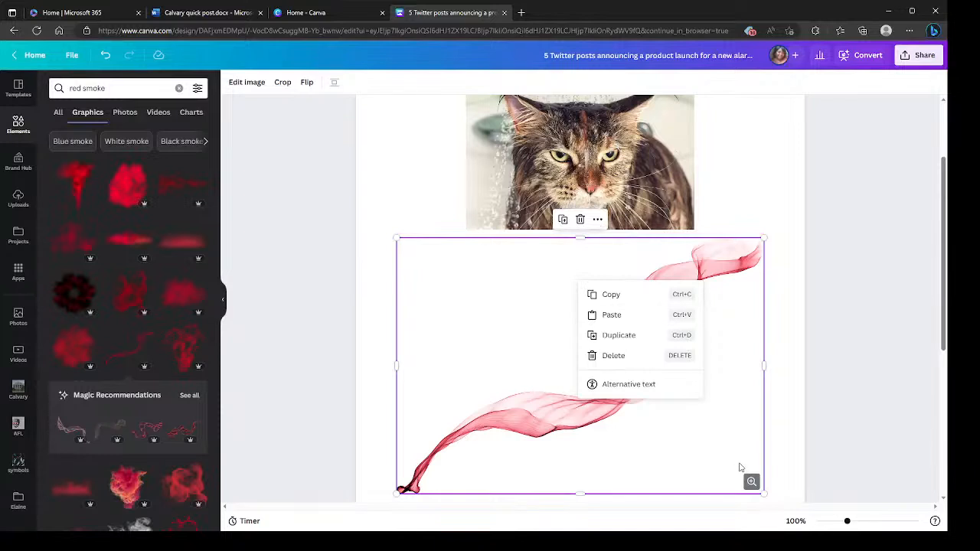
{"action": "left_click", "coordinate": [729, 422]}
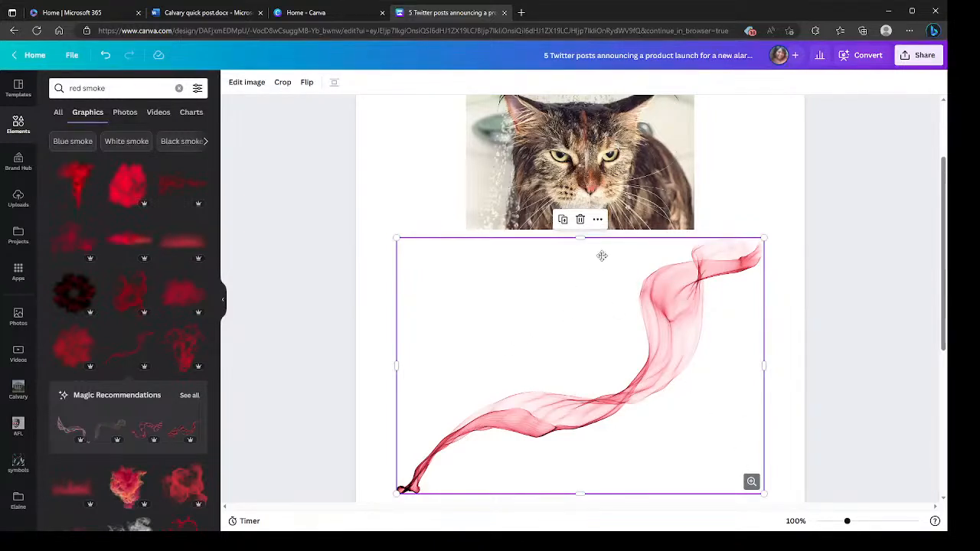
{"action": "left_click", "coordinate": [580, 220]}
{"action": "scroll", "coordinate": [554, 453], "scroll_direction": "down", "scroll_amount": 1}
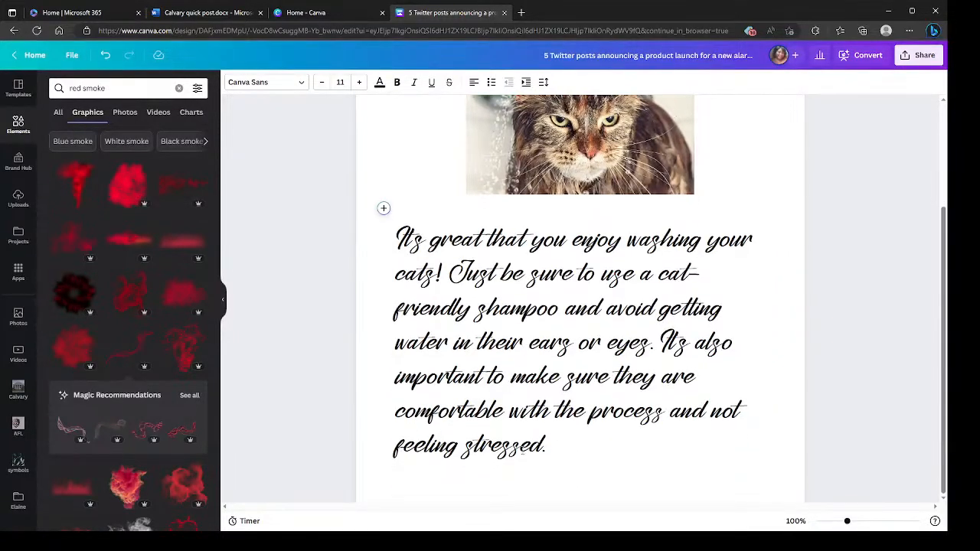
- Show the document's timer and hide it again without starting it
{"action": "scroll", "coordinate": [479, 442], "scroll_direction": "up", "scroll_amount": 2}
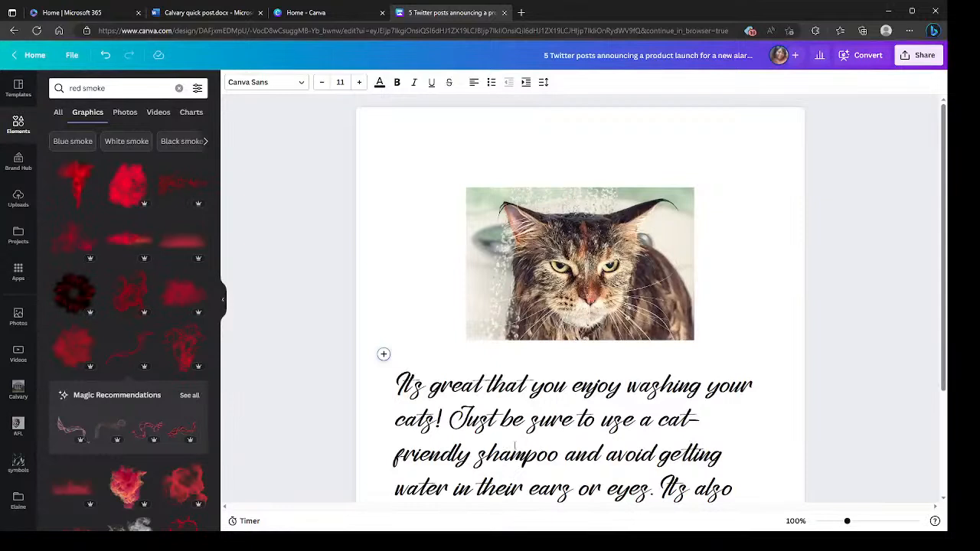
{"action": "scroll", "coordinate": [511, 443], "scroll_direction": "down", "scroll_amount": 1}
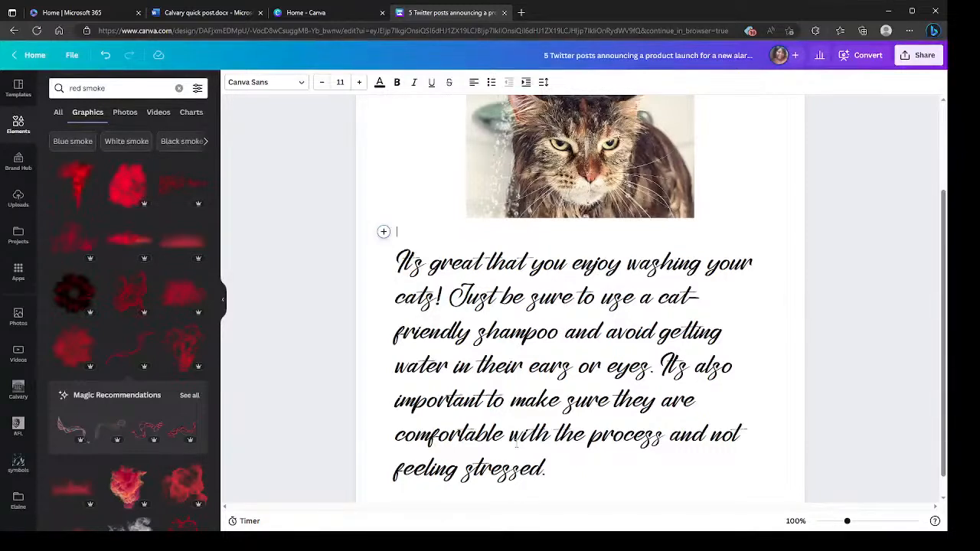
{"action": "scroll", "coordinate": [656, 490], "scroll_direction": "down", "scroll_amount": 1}
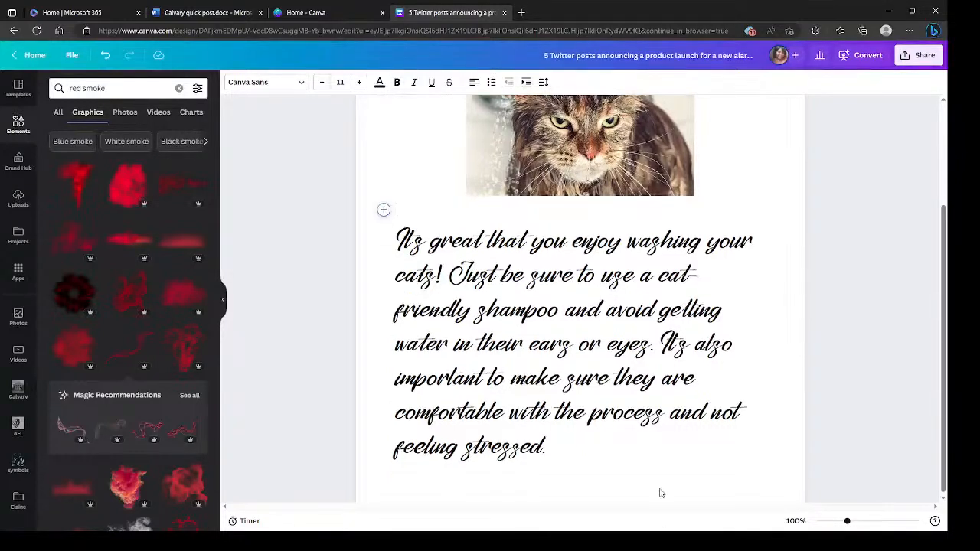
{"action": "left_click", "coordinate": [247, 522]}
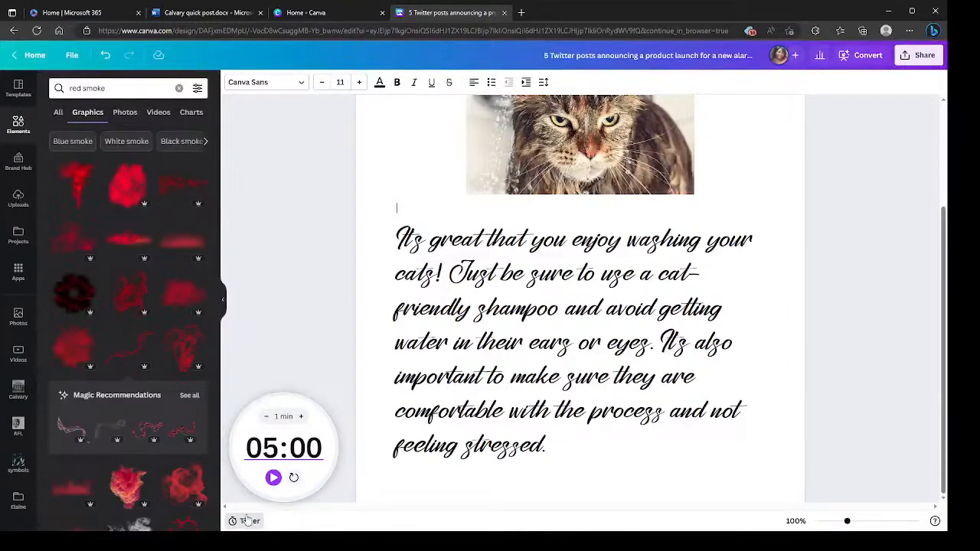
{"action": "left_click", "coordinate": [246, 521]}
{"action": "scroll", "coordinate": [753, 316], "scroll_direction": "up", "scroll_amount": 2}
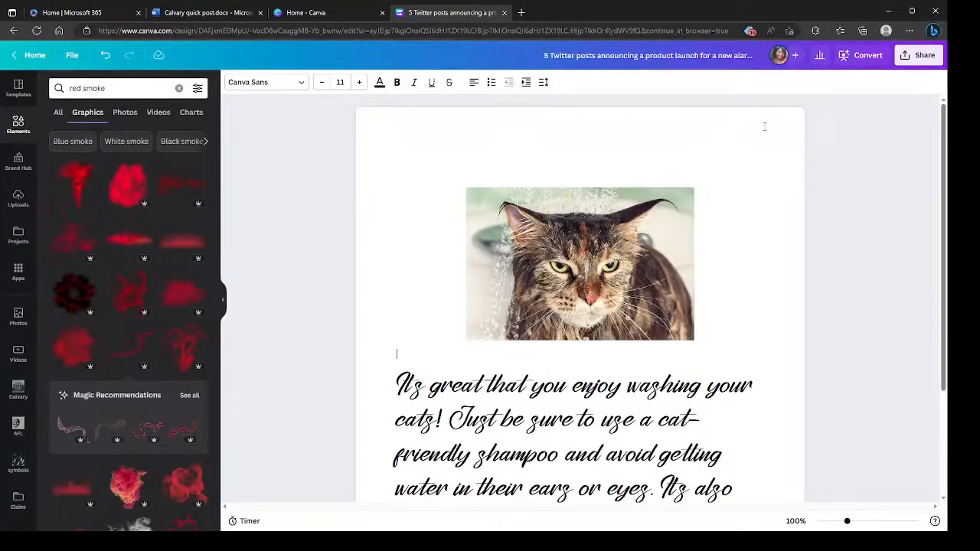
- Convert the document into a presentation using the blue-purple template style with the hexagonal photo and continue in the browser
{"action": "left_click", "coordinate": [858, 56]}
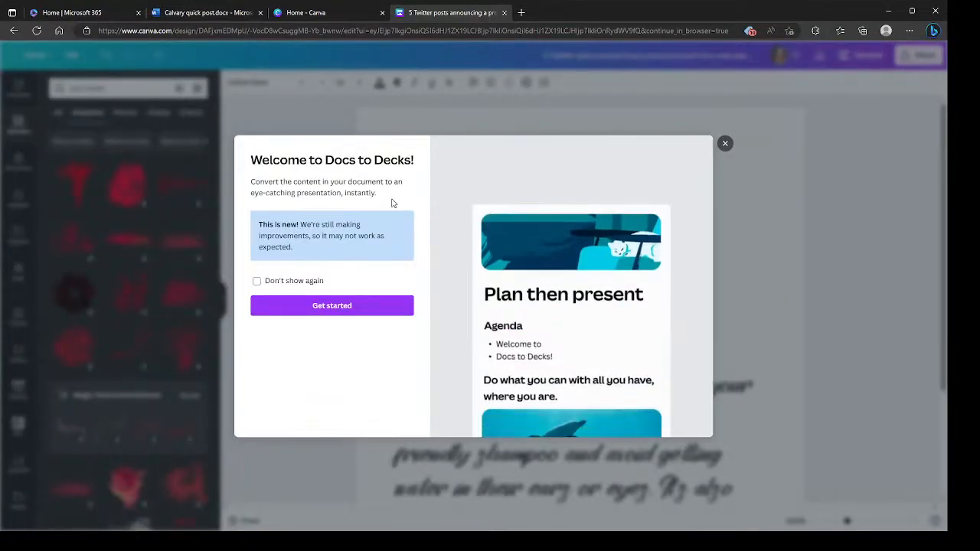
{"action": "left_click", "coordinate": [333, 309]}
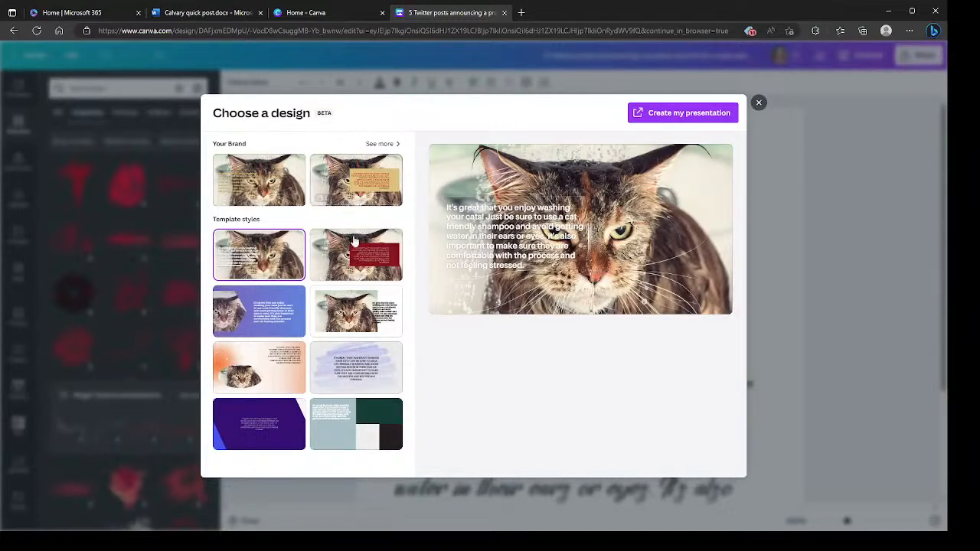
{"action": "left_click", "coordinate": [290, 309]}
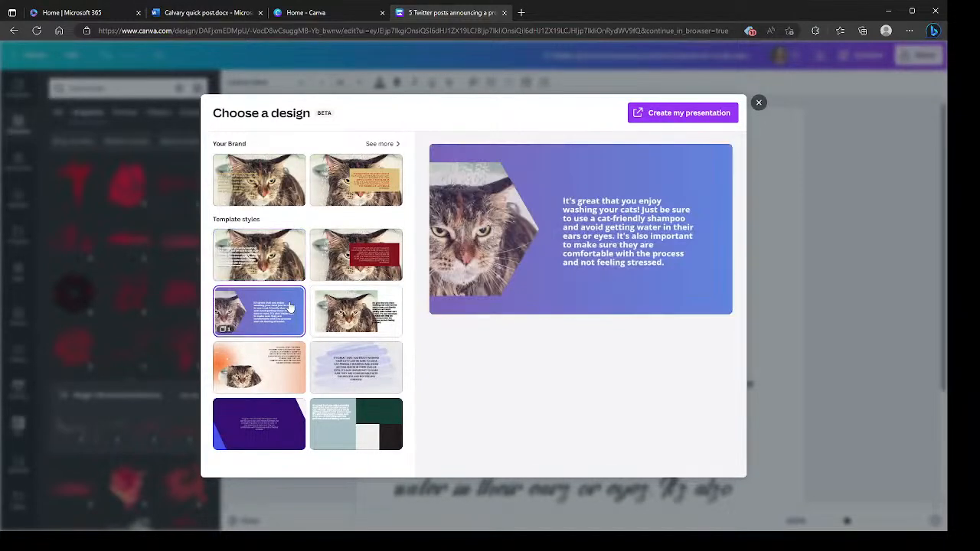
{"action": "left_click", "coordinate": [682, 115]}
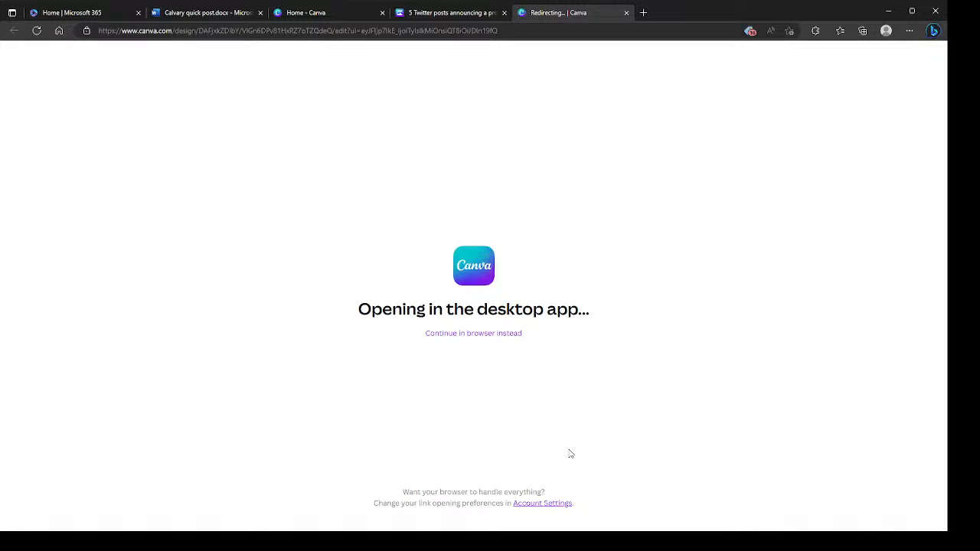
{"action": "left_click", "coordinate": [487, 334]}
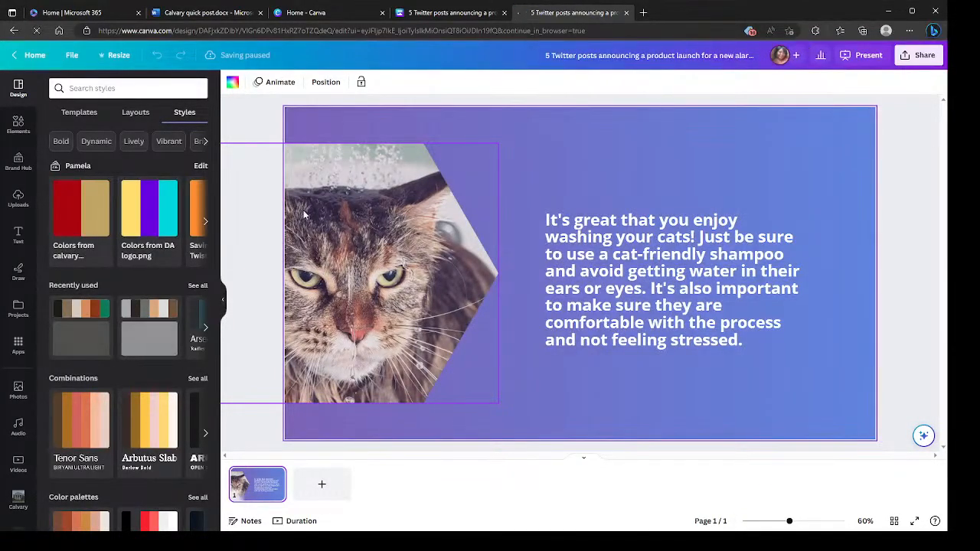
- Apply the "Colors from DA logo.png" palette and rearrange the slide so the whole, slightly smaller cat hexagon sits beside the text
{"action": "left_click", "coordinate": [142, 219]}
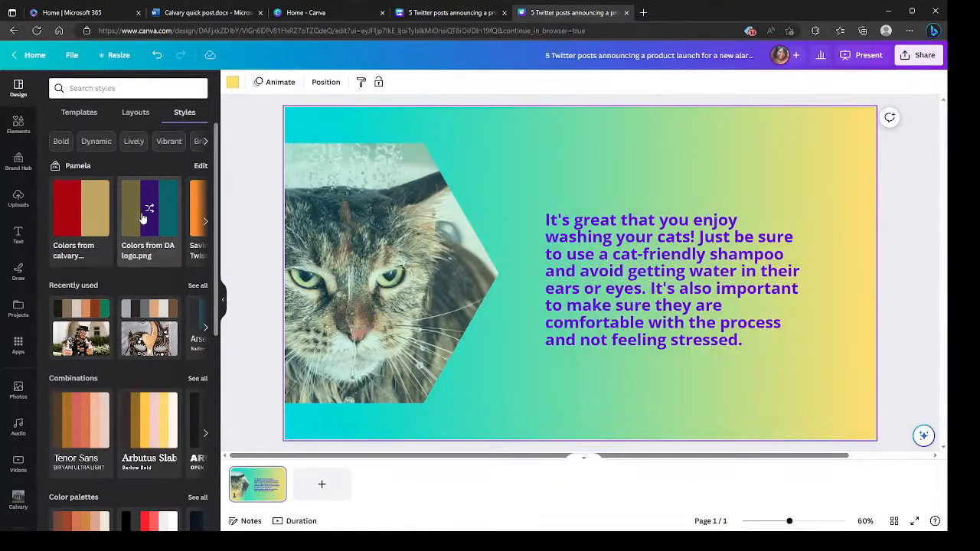
{"action": "left_click_drag", "start_coordinate": [363, 282], "coordinate": [407, 284]}
{"action": "left_click_drag", "start_coordinate": [541, 149], "coordinate": [514, 172]}
{"action": "left_click_drag", "start_coordinate": [408, 260], "coordinate": [436, 244]}
{"action": "left_click_drag", "start_coordinate": [624, 285], "coordinate": [644, 285]}
{"action": "left_click", "coordinate": [558, 399]}
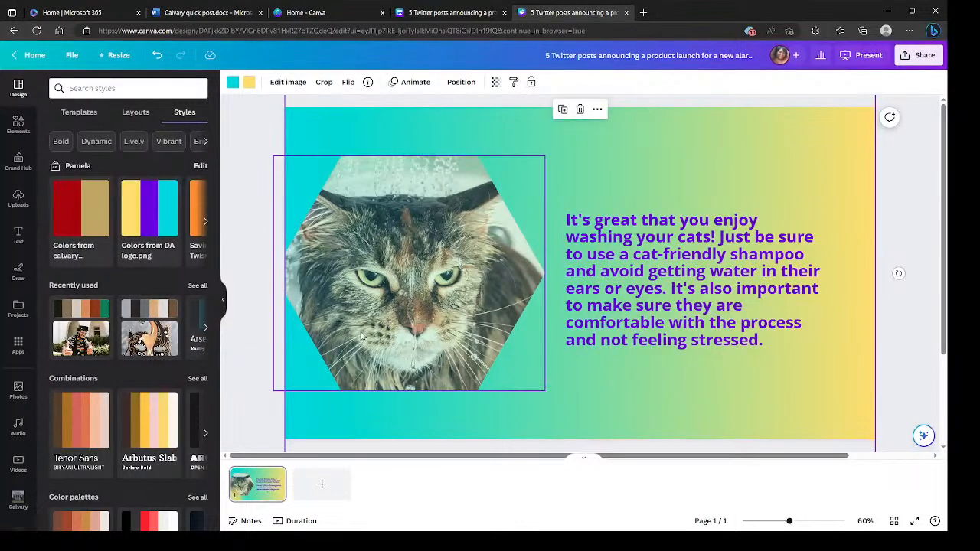
- Close the presentation and the design chooser to return to the cat-washing document
{"action": "left_click", "coordinate": [625, 13]}
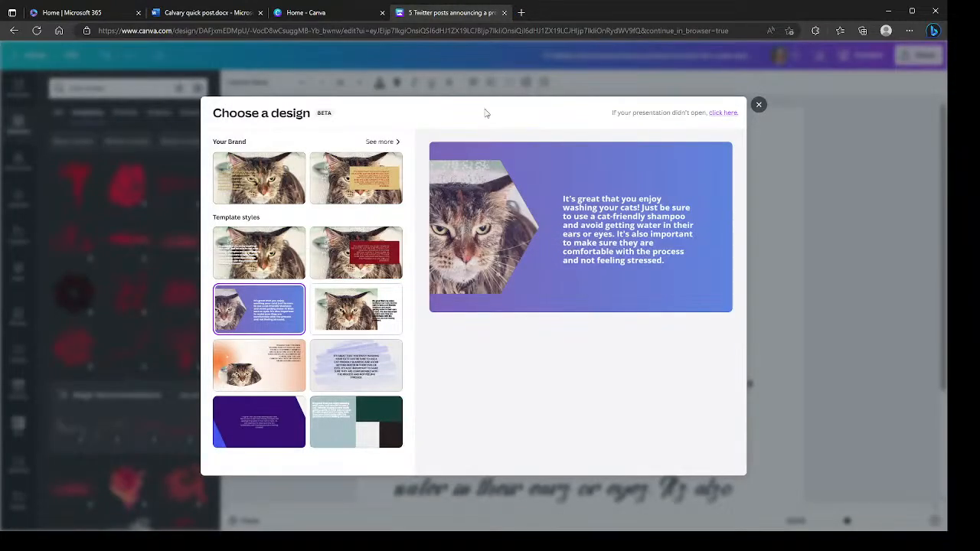
{"action": "left_click", "coordinate": [758, 105]}
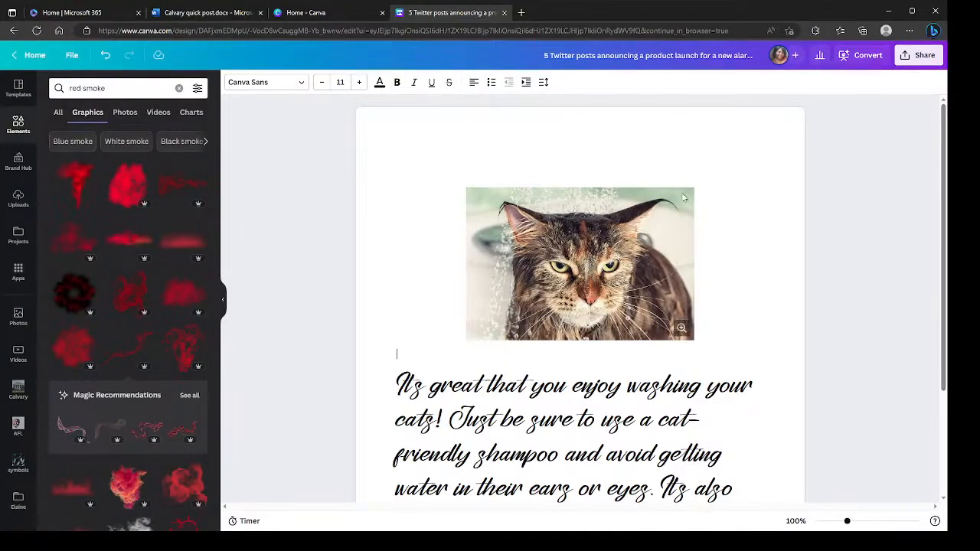
{"action": "scroll", "coordinate": [667, 349], "scroll_direction": "down", "scroll_amount": 2}
{"action": "scroll", "coordinate": [666, 349], "scroll_direction": "down", "scroll_amount": 1}
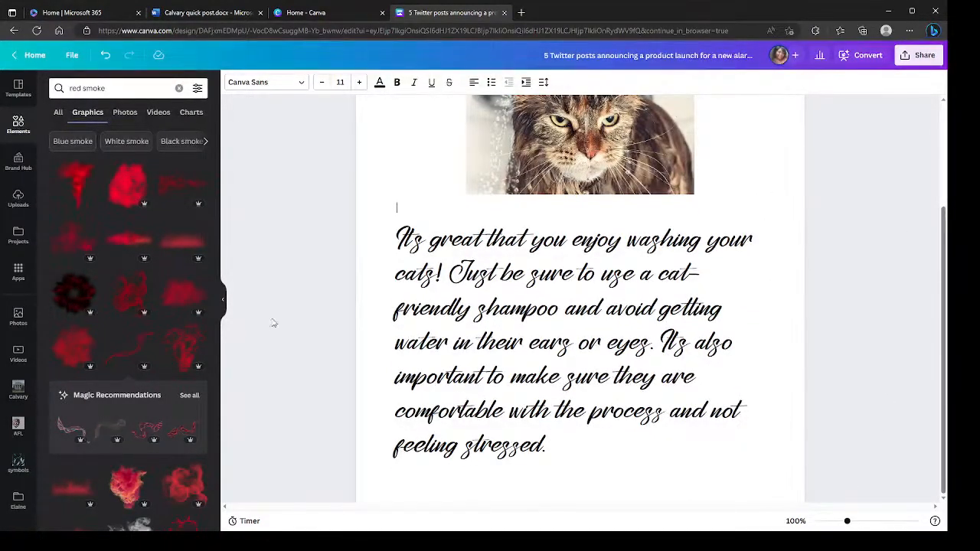
{"action": "scroll", "coordinate": [630, 490], "scroll_direction": "up", "scroll_amount": 2}
{"action": "scroll", "coordinate": [630, 490], "scroll_direction": "down", "scroll_amount": 2}
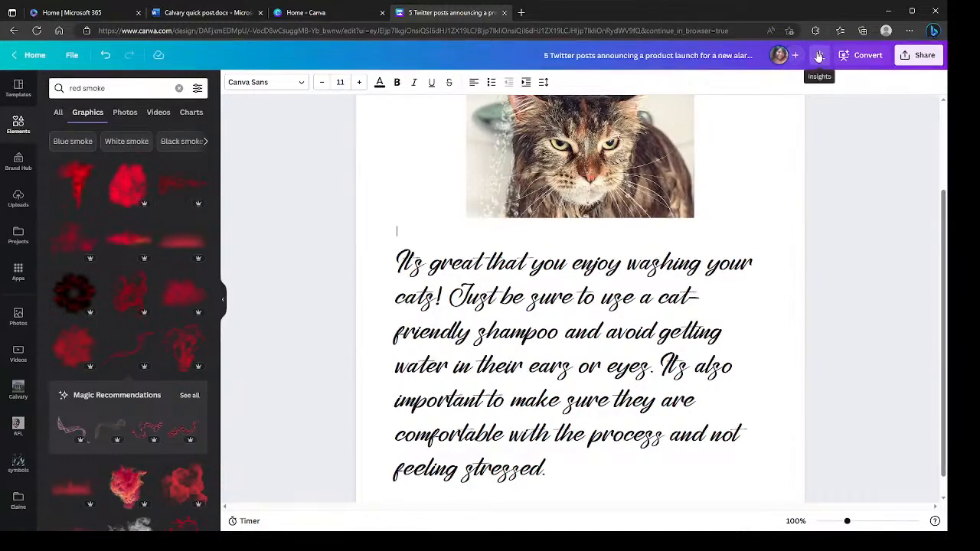
- Review the document's Insights for Overview, Views, Engagement and Collaboration, and close them
{"action": "left_click", "coordinate": [819, 57]}
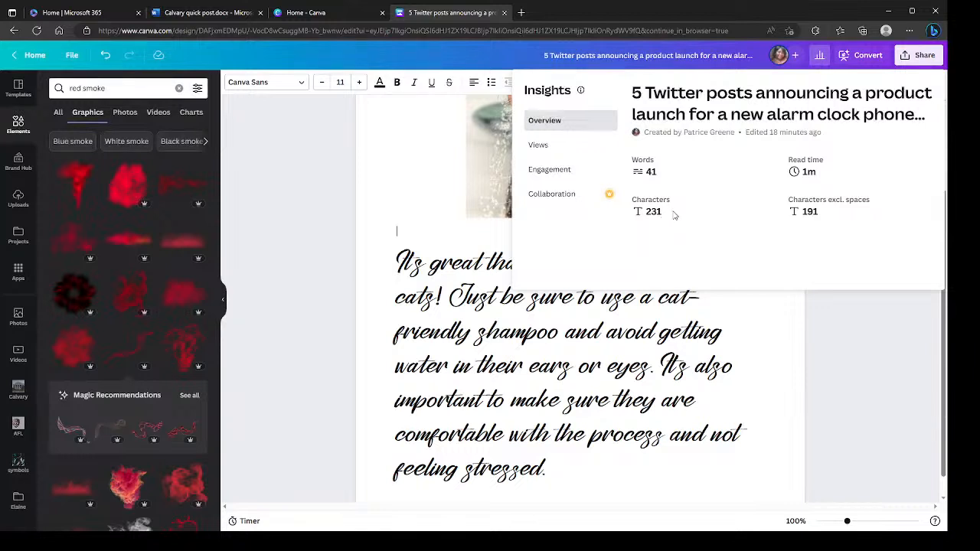
{"action": "left_click", "coordinate": [560, 149]}
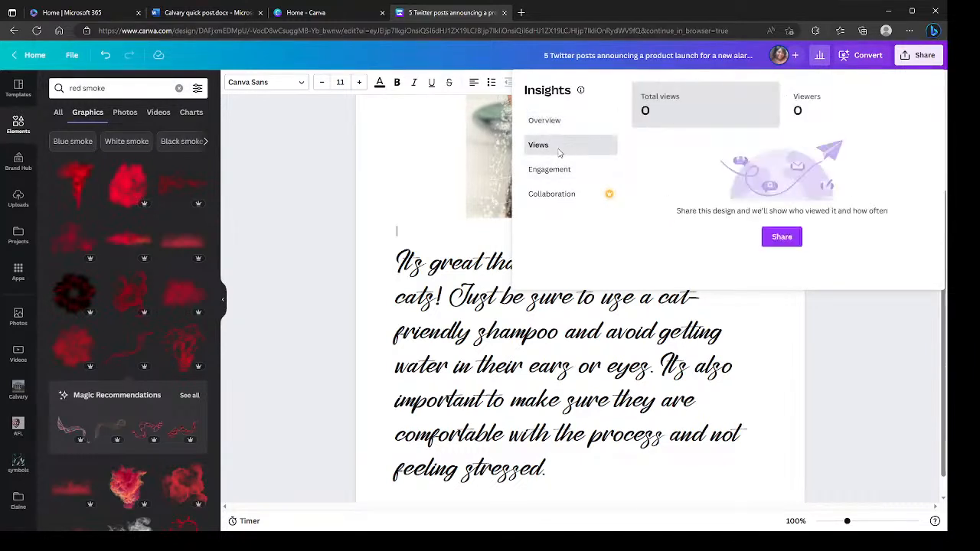
{"action": "left_click", "coordinate": [554, 178]}
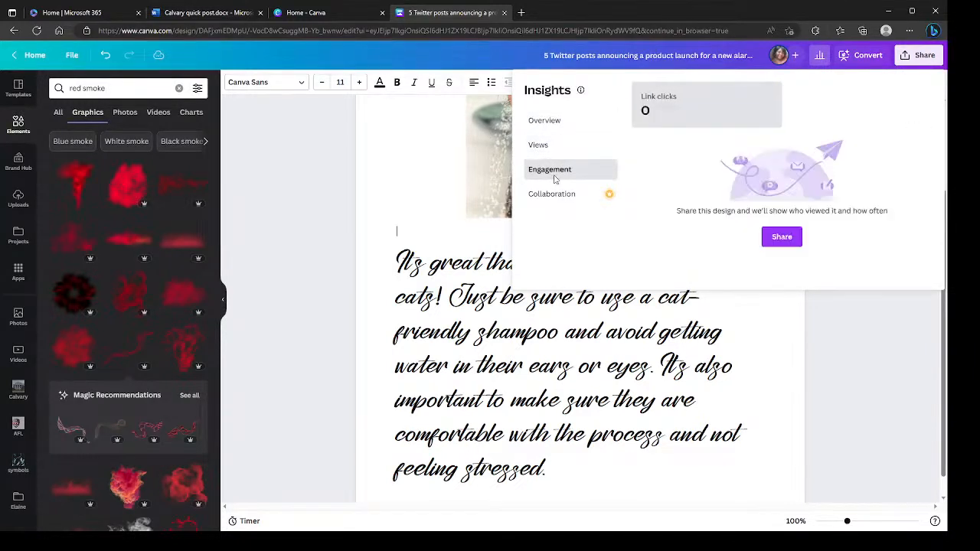
{"action": "left_click", "coordinate": [552, 196]}
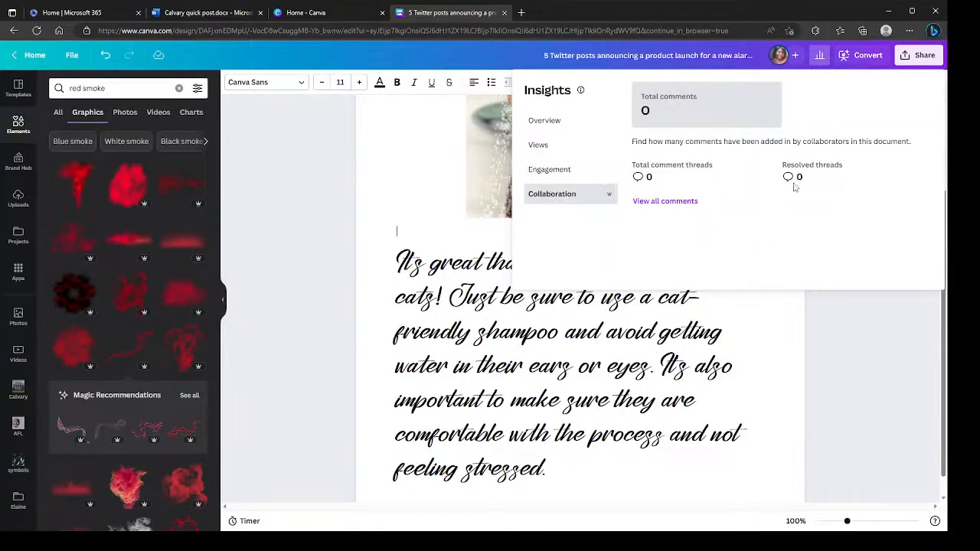
{"action": "left_click", "coordinate": [408, 147]}
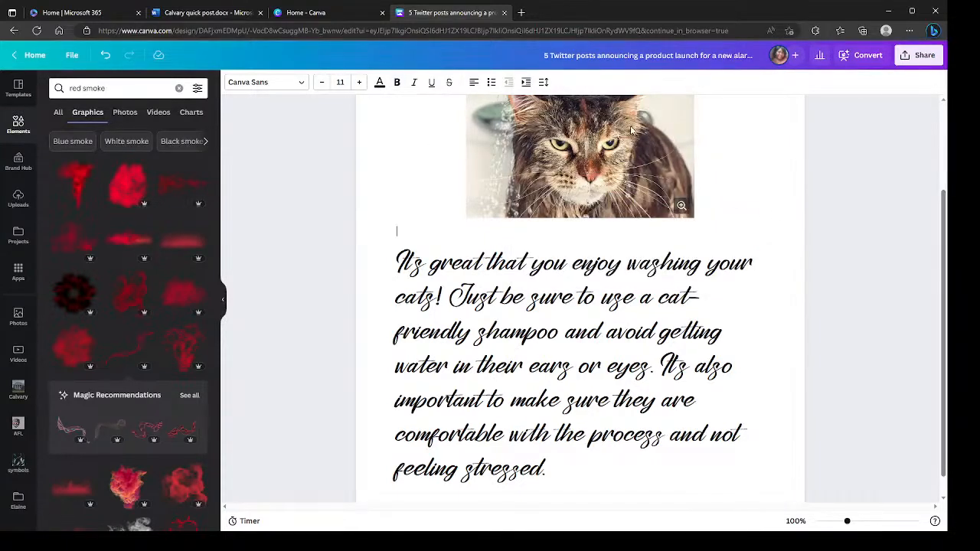
{"action": "scroll", "coordinate": [672, 341], "scroll_direction": "down", "scroll_amount": 1}
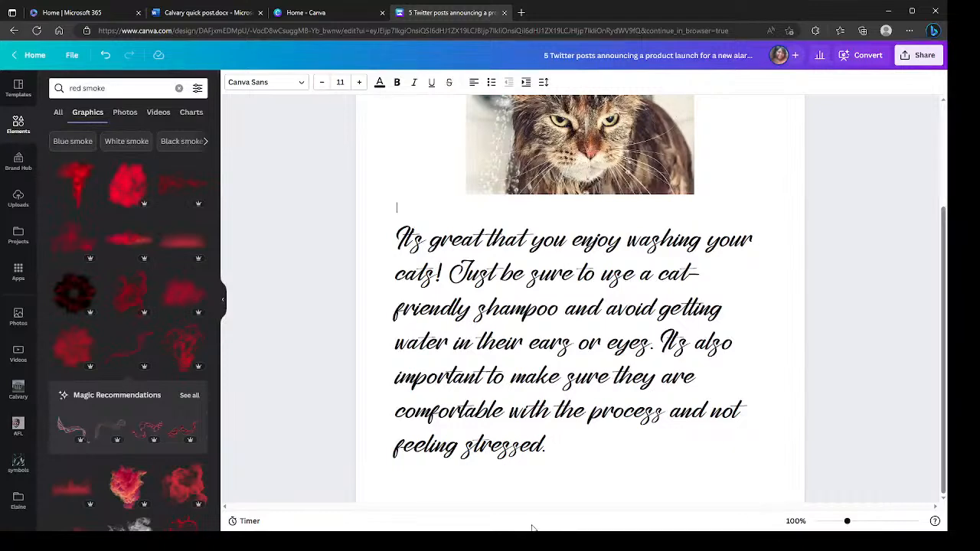
{"action": "scroll", "coordinate": [453, 463], "scroll_direction": "up", "scroll_amount": 2}
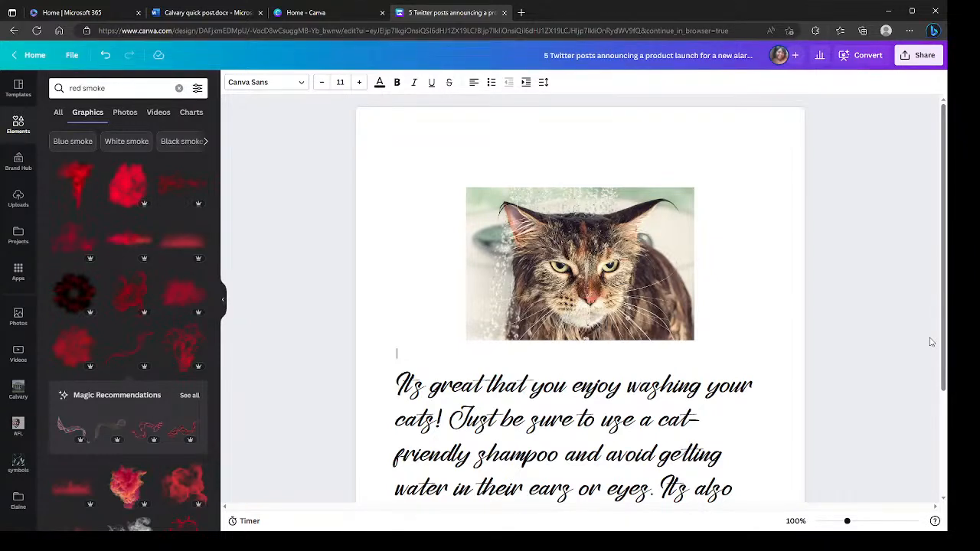
- Insert the red smoke cloud graphic below the cat-washing paragraph and check which options are offered for it
{"action": "scroll", "coordinate": [827, 341], "scroll_direction": "down", "scroll_amount": 2}
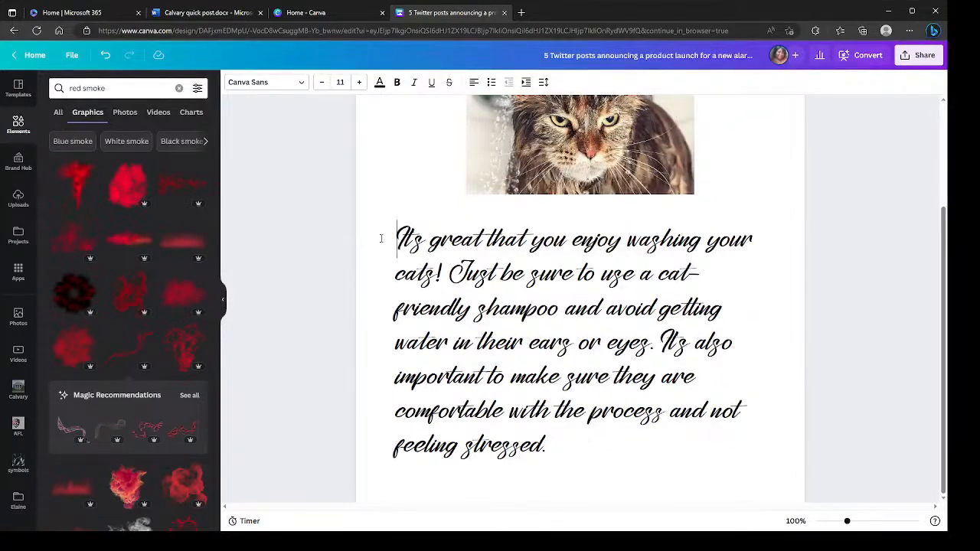
{"action": "left_click_drag", "start_coordinate": [589, 437], "coordinate": [339, 228]}
{"action": "left_click", "coordinate": [184, 296]}
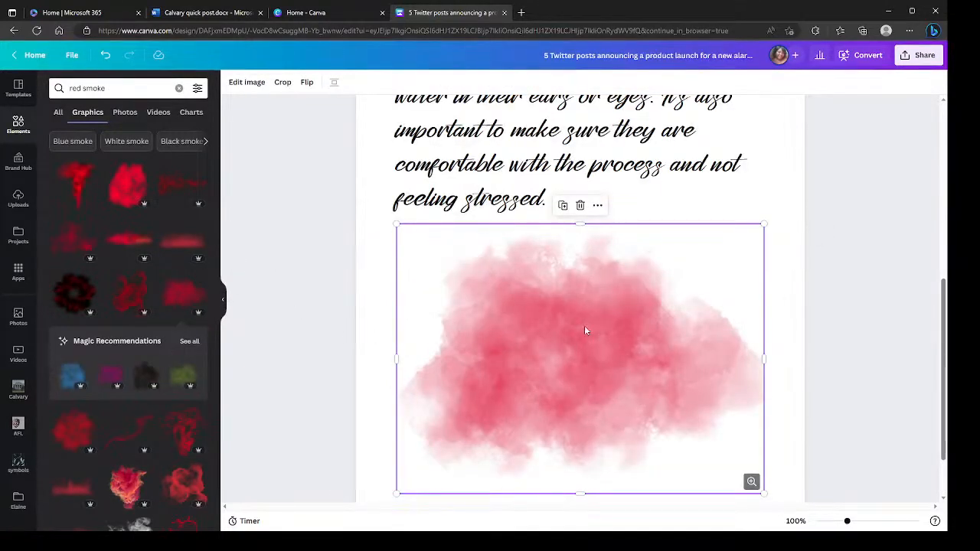
{"action": "right_click", "coordinate": [585, 327]}
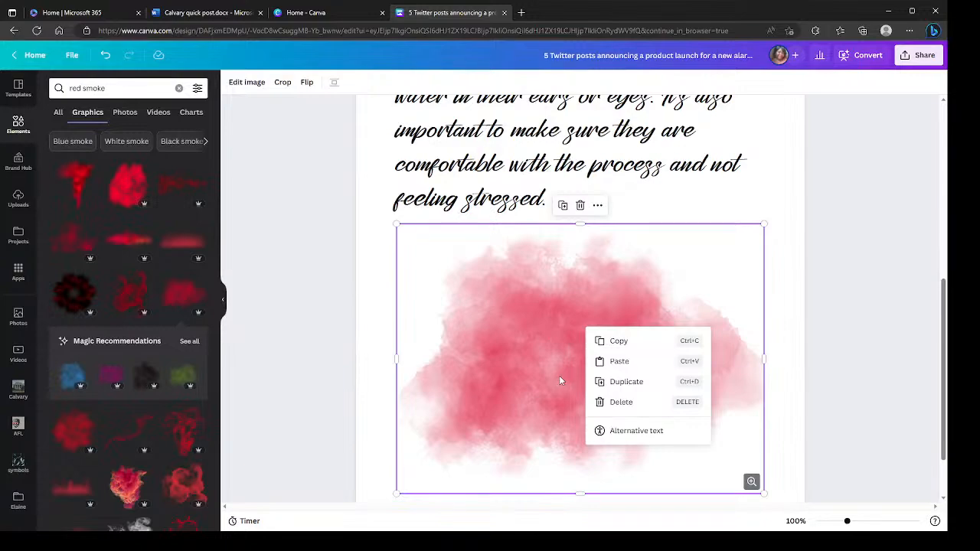
{"action": "left_click", "coordinate": [514, 363]}
{"action": "scroll", "coordinate": [499, 353], "scroll_direction": "up", "scroll_amount": 4}
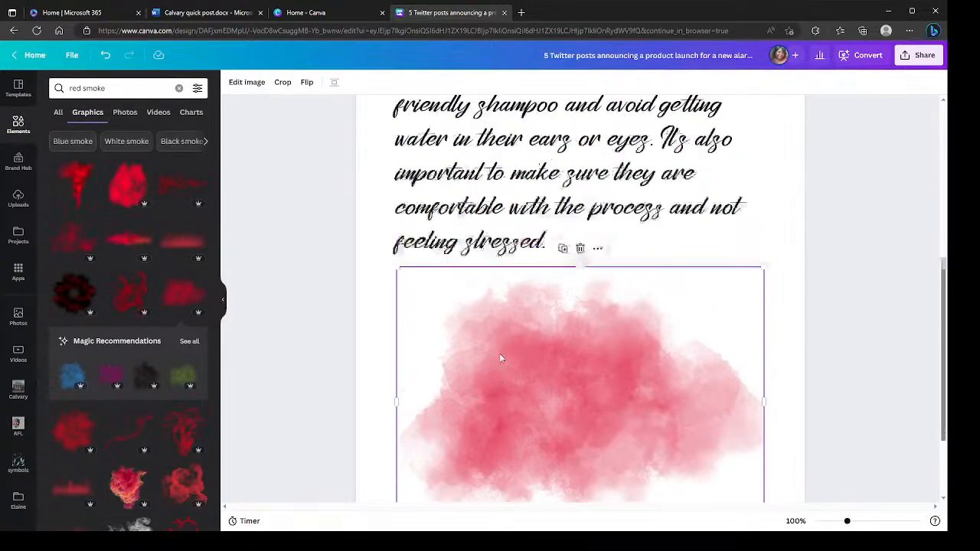
{"action": "scroll", "coordinate": [580, 396], "scroll_direction": "up", "scroll_amount": 2}
{"action": "scroll", "coordinate": [582, 391], "scroll_direction": "down", "scroll_amount": 5}
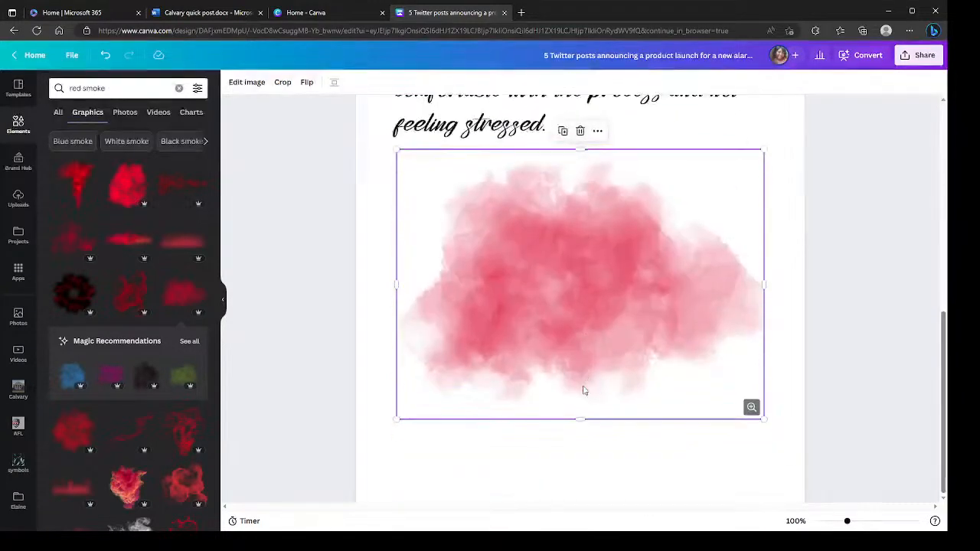
{"action": "scroll", "coordinate": [584, 390], "scroll_direction": "up", "scroll_amount": 5}
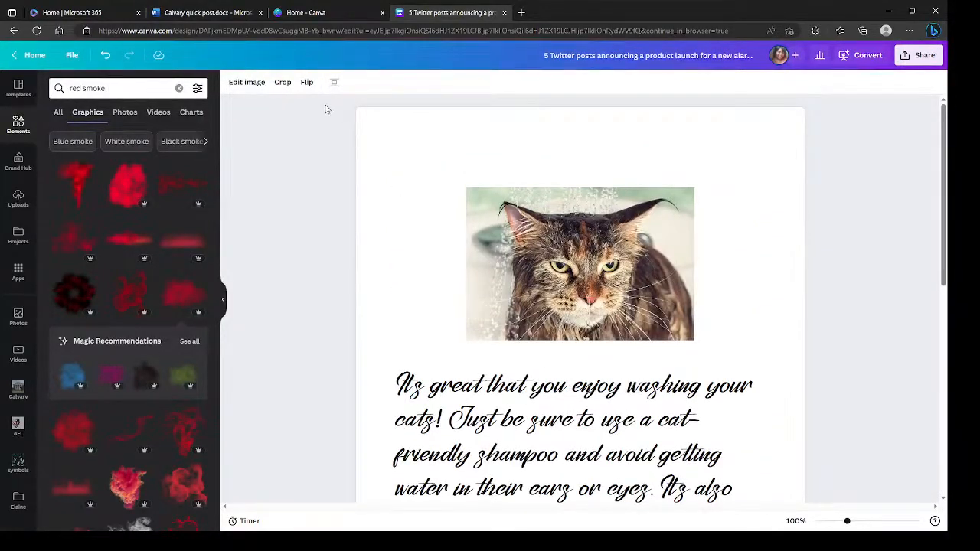
{"action": "scroll", "coordinate": [431, 285], "scroll_direction": "down", "scroll_amount": 5}
- Cut the whole cat-washing paragraph and paste it back in place of the red smoke graphic
{"action": "left_click", "coordinate": [511, 224]}
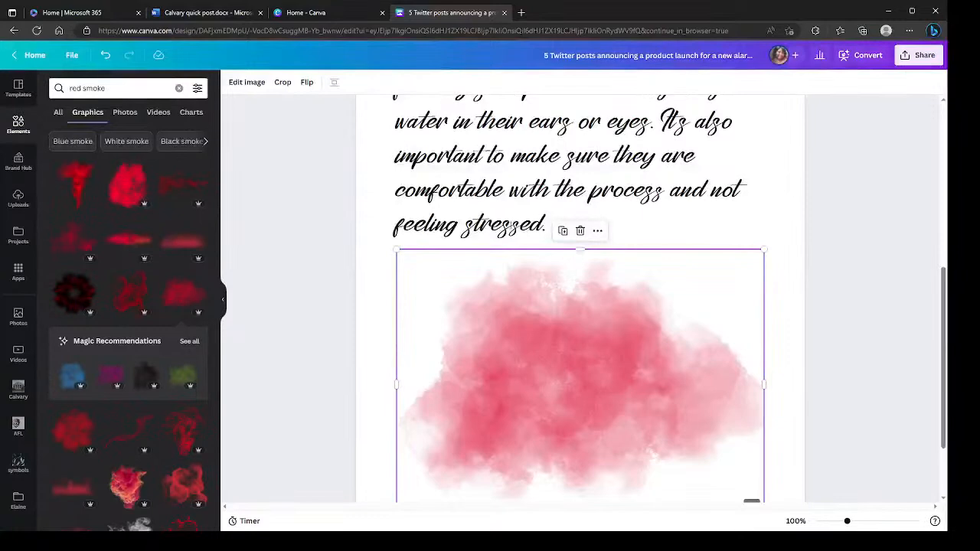
{"action": "left_click_drag", "start_coordinate": [547, 224], "coordinate": [398, 372]}
{"action": "key", "text": "ctrl+c"}
{"action": "scroll", "coordinate": [401, 406], "scroll_direction": "down", "scroll_amount": 2}
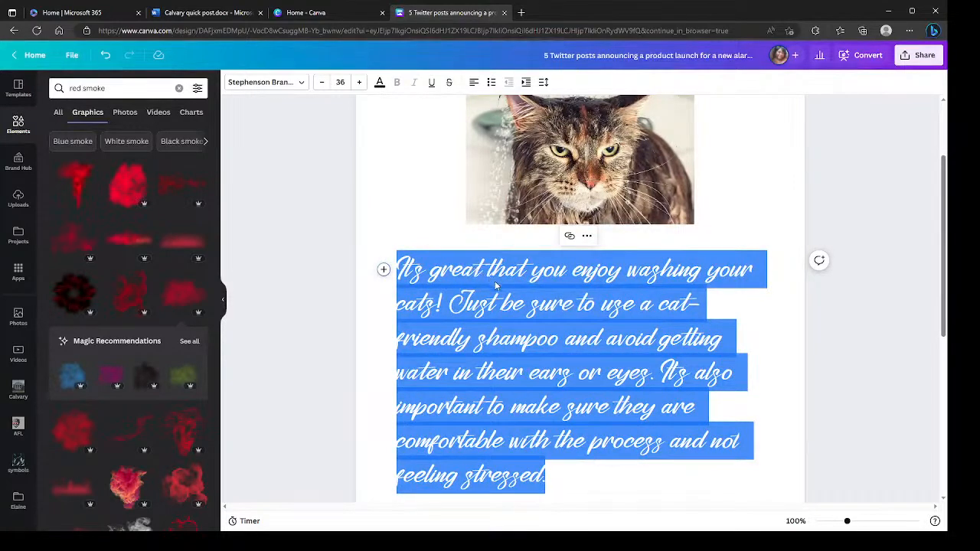
{"action": "key", "text": "BackSpace"}
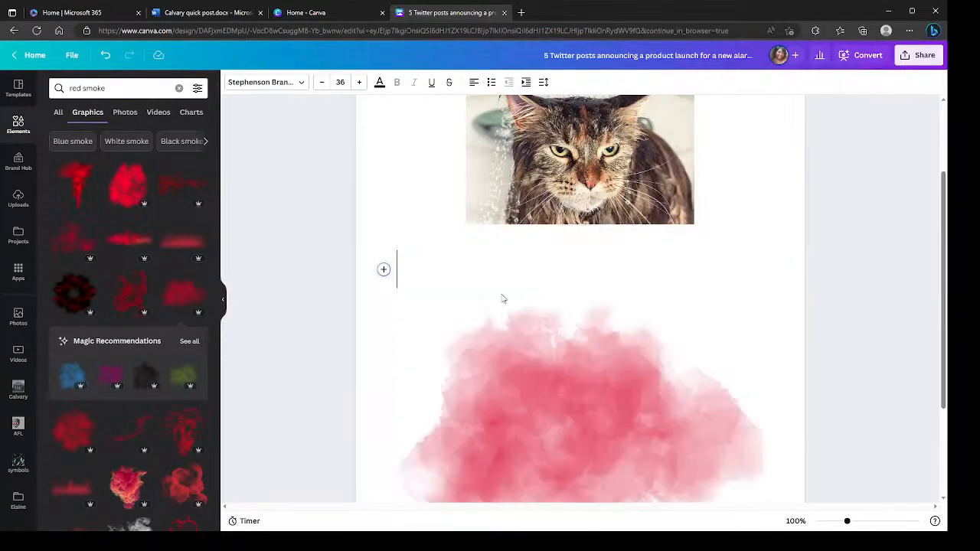
{"action": "left_click", "coordinate": [557, 377]}
{"action": "right_click", "coordinate": [490, 298]}
{"action": "left_click", "coordinate": [512, 322]}
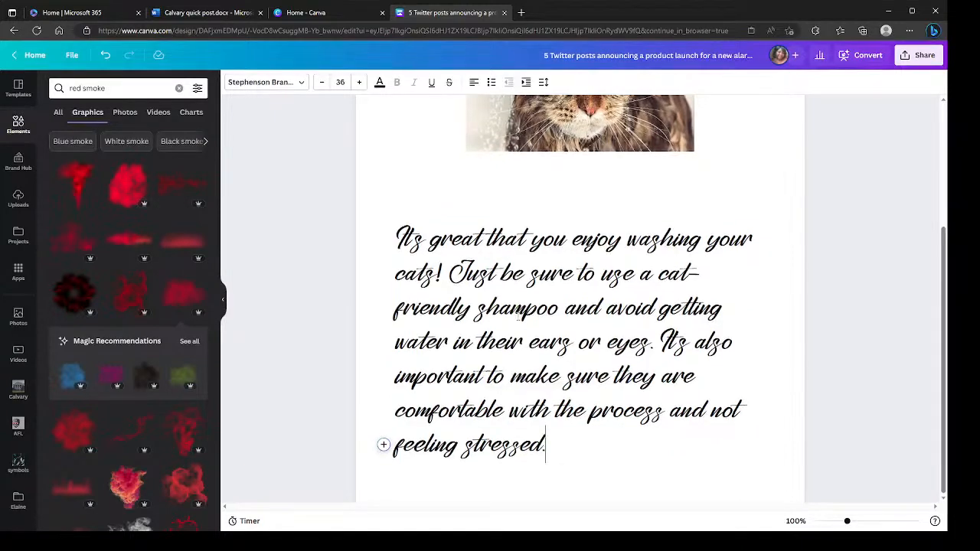
- Look over the document from the cat photo to the end of the paragraph
{"action": "scroll", "coordinate": [582, 340], "scroll_direction": "up", "scroll_amount": 3}
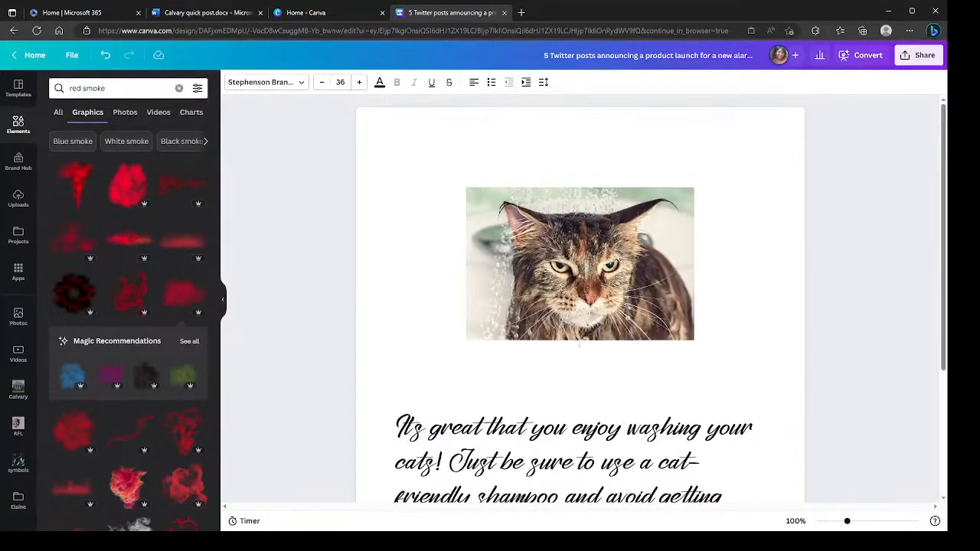
{"action": "scroll", "coordinate": [582, 340], "scroll_direction": "down", "scroll_amount": 2}
{"action": "scroll", "coordinate": [567, 337], "scroll_direction": "down", "scroll_amount": 1}
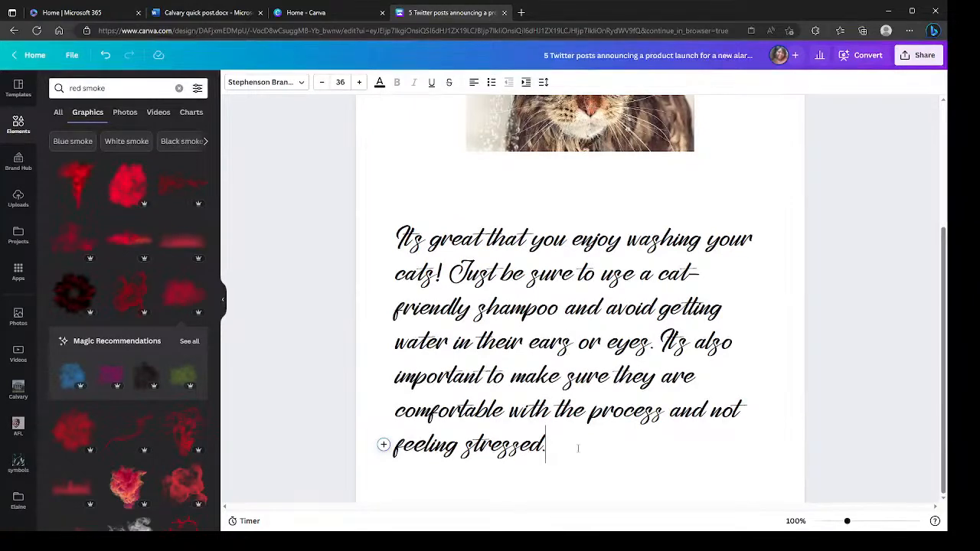
{"action": "scroll", "coordinate": [459, 306], "scroll_direction": "up", "scroll_amount": 2}
{"action": "left_click", "coordinate": [398, 205]}
{"action": "left_click", "coordinate": [428, 149]}
{"action": "scroll", "coordinate": [686, 369], "scroll_direction": "down", "scroll_amount": 2}
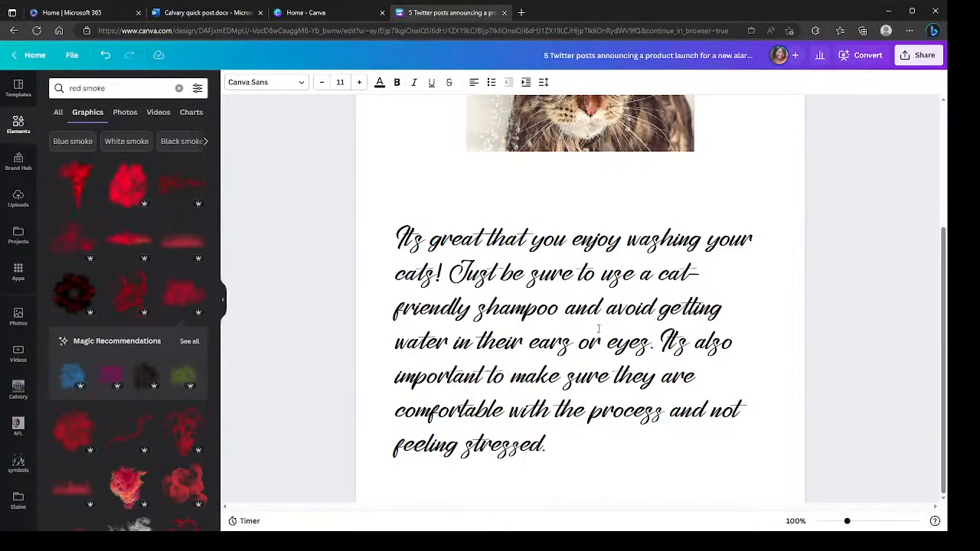
{"action": "scroll", "coordinate": [556, 244], "scroll_direction": "up", "scroll_amount": 5}
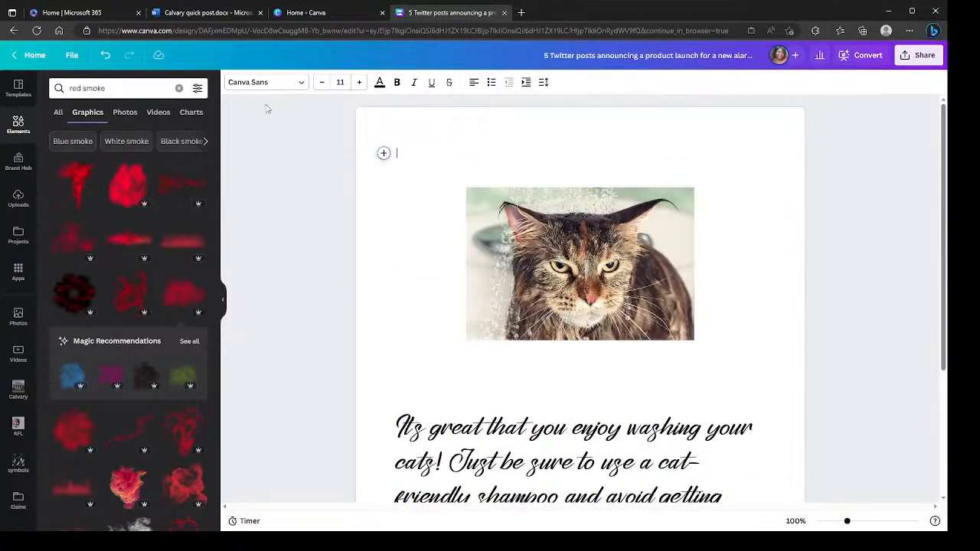
- Close the cat-washing document and open the "Add unlimited content" sample document in the browser
{"action": "left_click", "coordinate": [504, 13]}
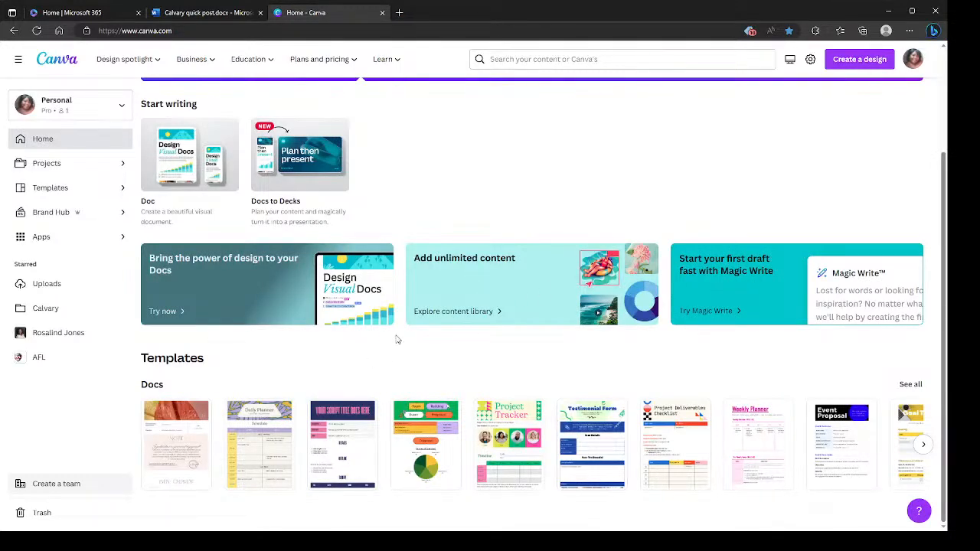
{"action": "left_click", "coordinate": [437, 290]}
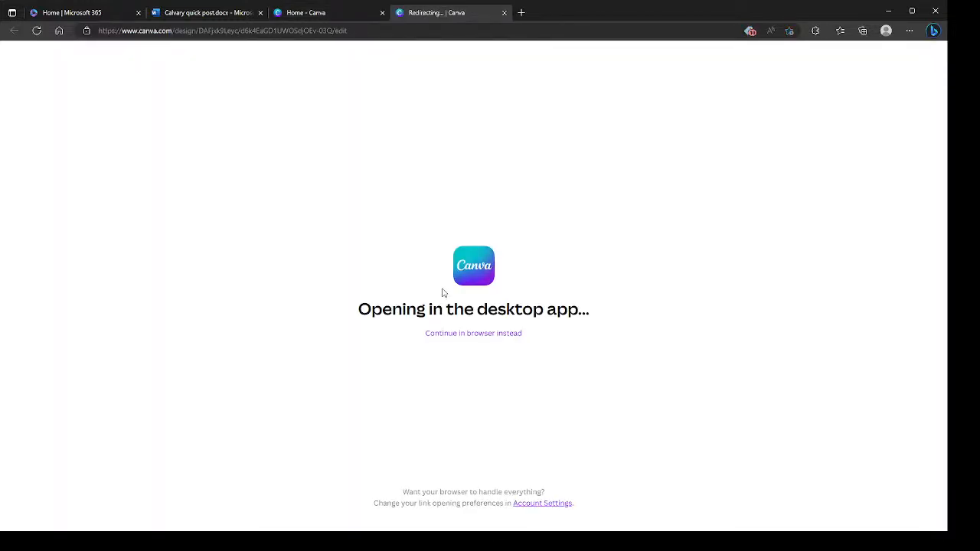
{"action": "left_click", "coordinate": [444, 333]}
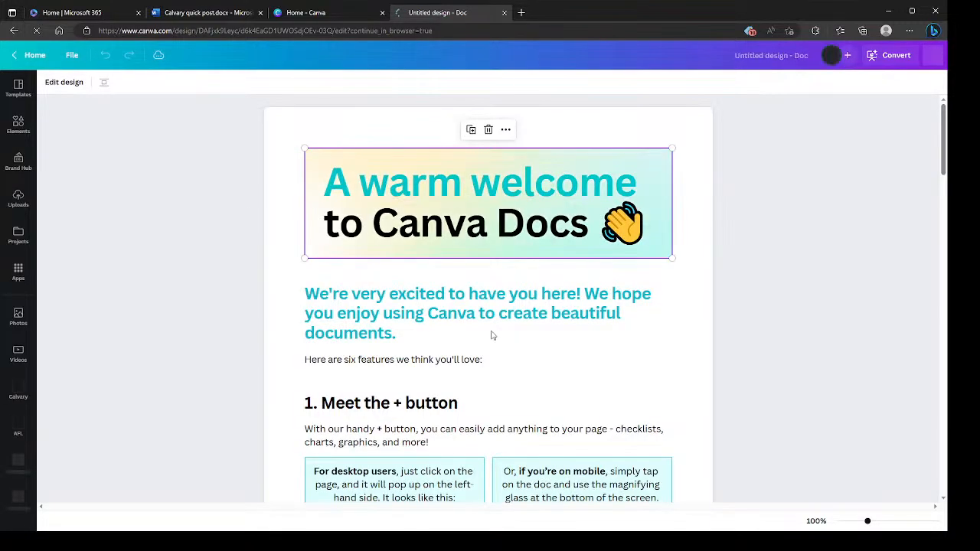
- Read through the welcome document's six Canva Docs features, from the + button to team collaboration, and close it
{"action": "scroll", "coordinate": [492, 335], "scroll_direction": "down", "scroll_amount": 3}
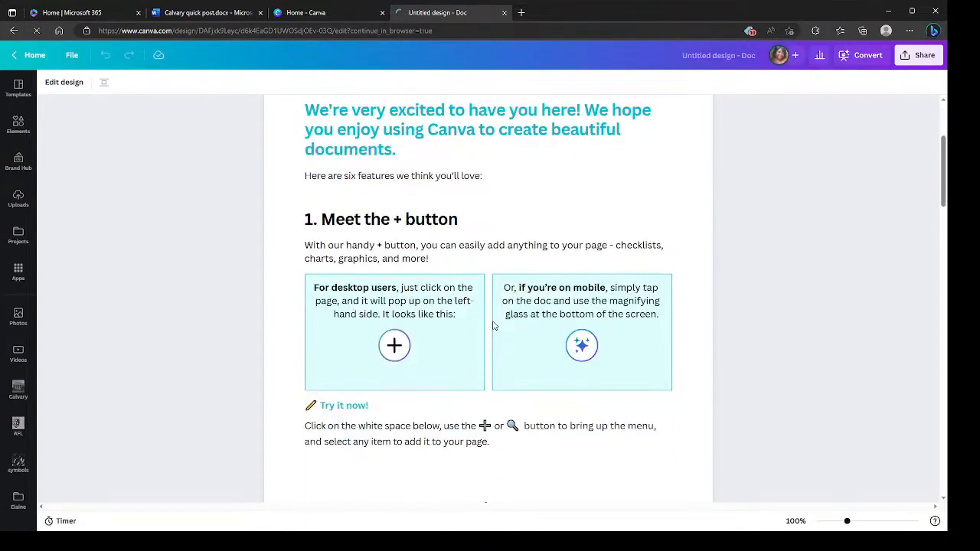
{"action": "scroll", "coordinate": [493, 324], "scroll_direction": "down", "scroll_amount": 8}
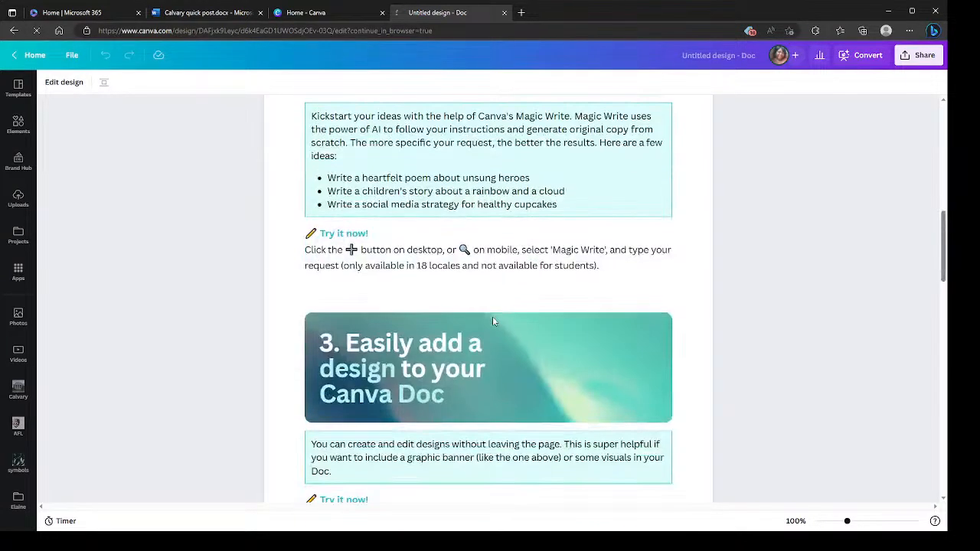
{"action": "scroll", "coordinate": [493, 319], "scroll_direction": "down", "scroll_amount": 3}
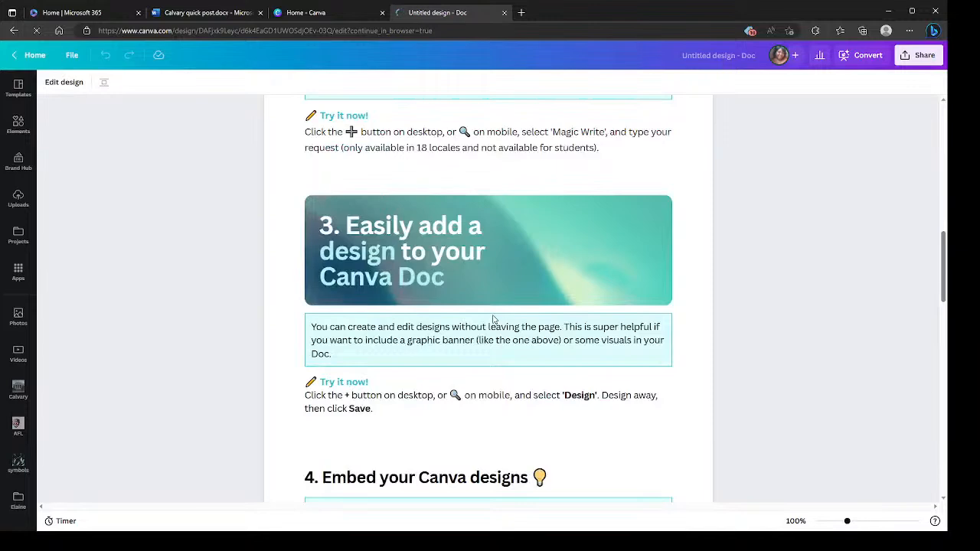
{"action": "scroll", "coordinate": [493, 320], "scroll_direction": "down", "scroll_amount": 5}
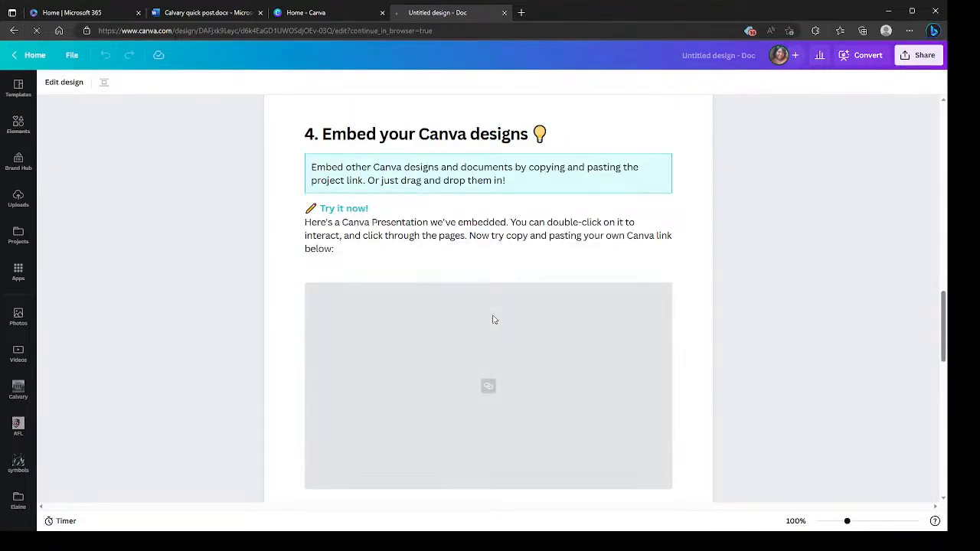
{"action": "scroll", "coordinate": [494, 320], "scroll_direction": "down", "scroll_amount": 4}
{"action": "scroll", "coordinate": [494, 320], "scroll_direction": "up", "scroll_amount": 3}
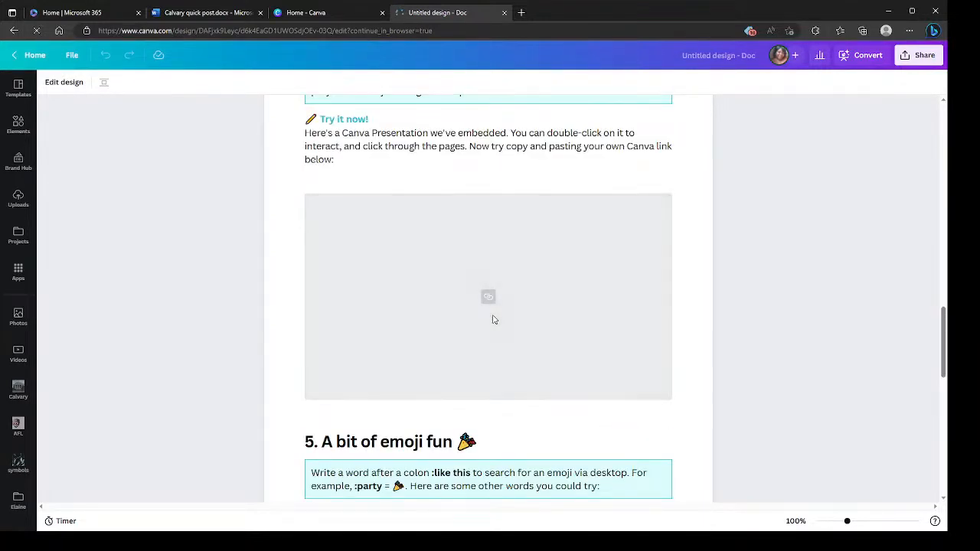
{"action": "scroll", "coordinate": [579, 380], "scroll_direction": "down", "scroll_amount": 3}
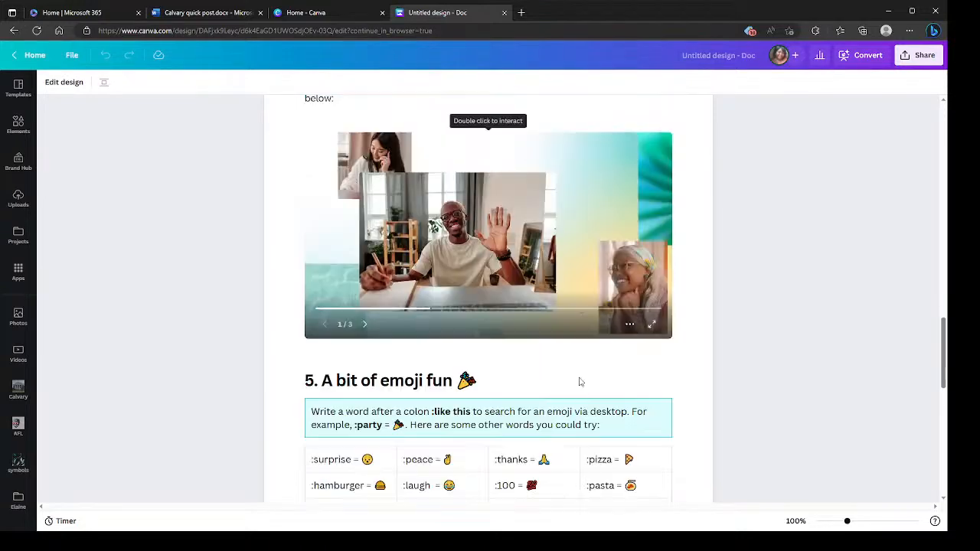
{"action": "scroll", "coordinate": [584, 381], "scroll_direction": "down", "scroll_amount": 2}
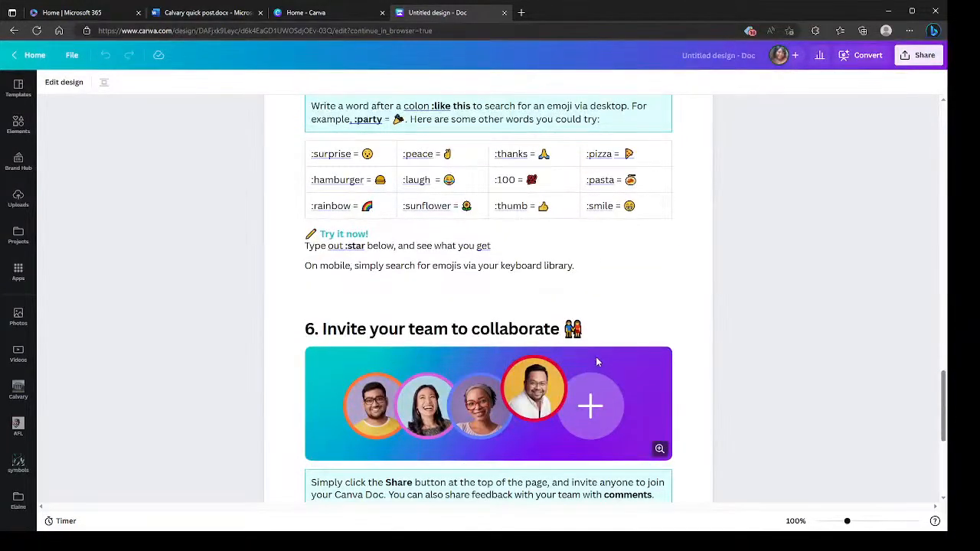
{"action": "scroll", "coordinate": [596, 363], "scroll_direction": "up", "scroll_amount": 2}
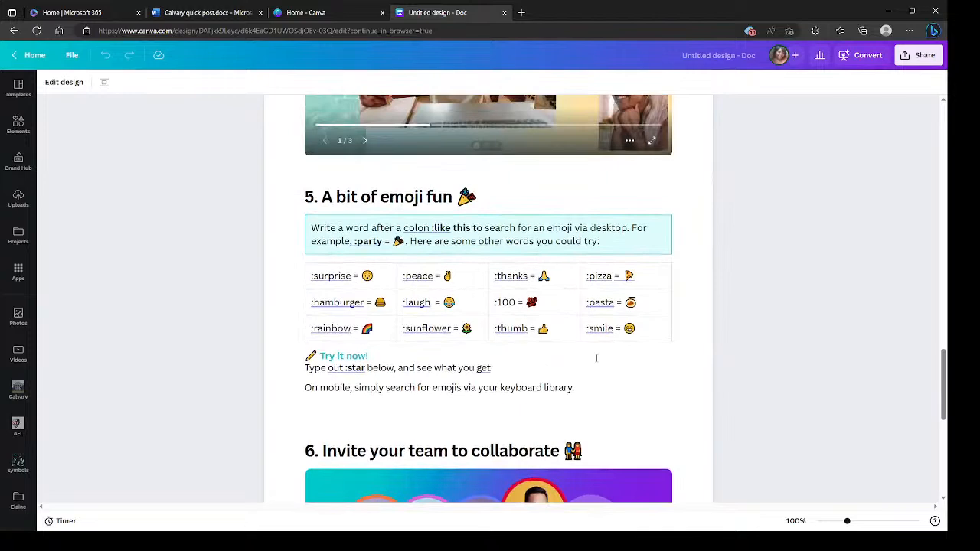
{"action": "scroll", "coordinate": [595, 357], "scroll_direction": "down", "scroll_amount": 3}
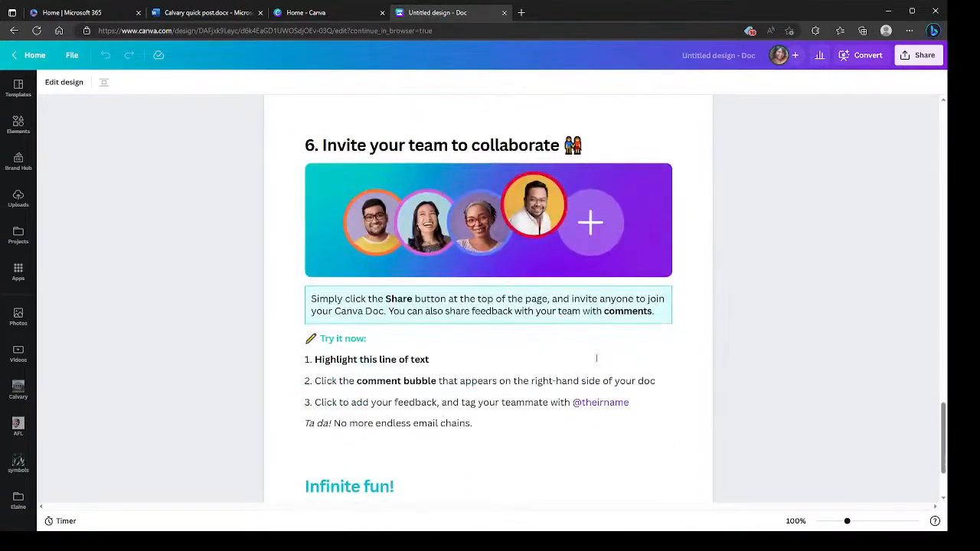
{"action": "left_click", "coordinate": [503, 13]}
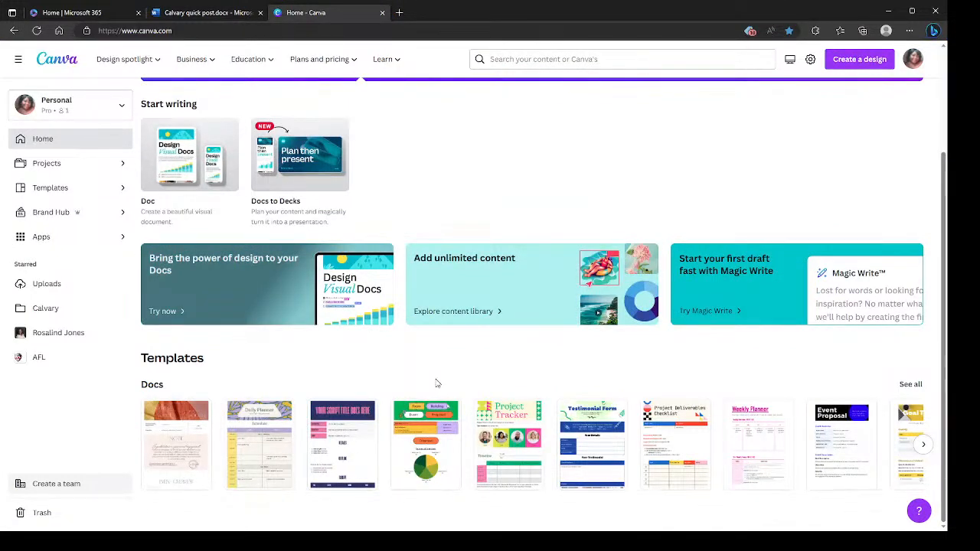
- Open the "Sip and Save Webinar" presentation from the recent projects and continue in the browser
{"action": "left_click", "coordinate": [48, 170]}
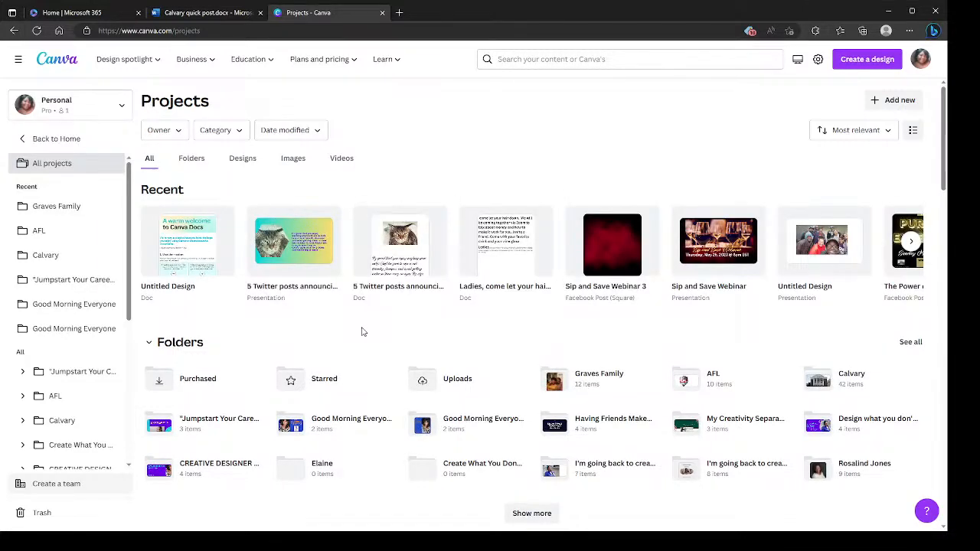
{"action": "left_click", "coordinate": [688, 297]}
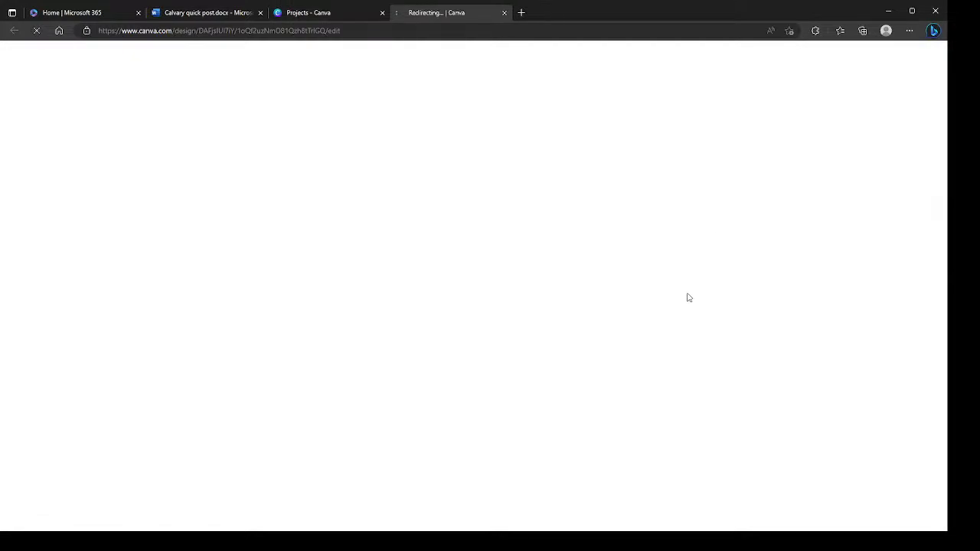
{"action": "left_click", "coordinate": [490, 334]}
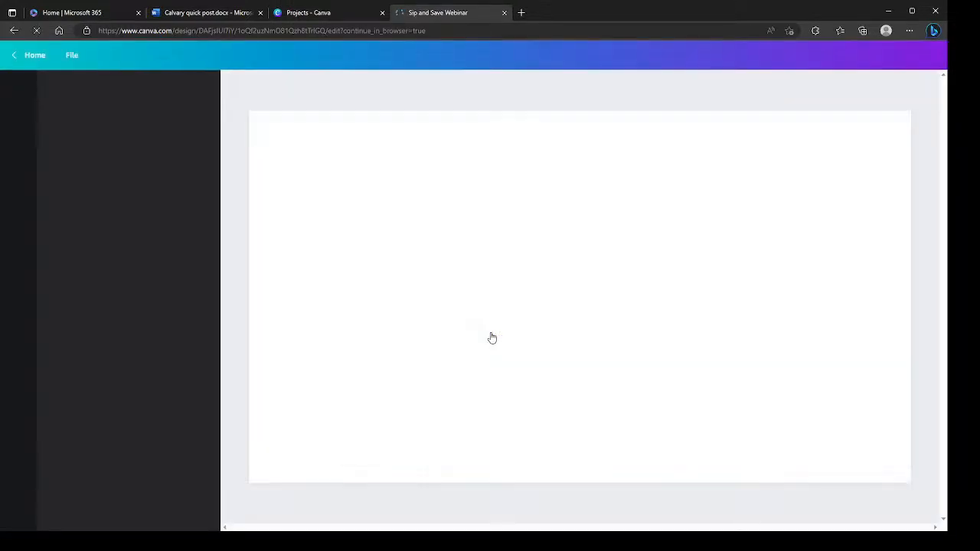